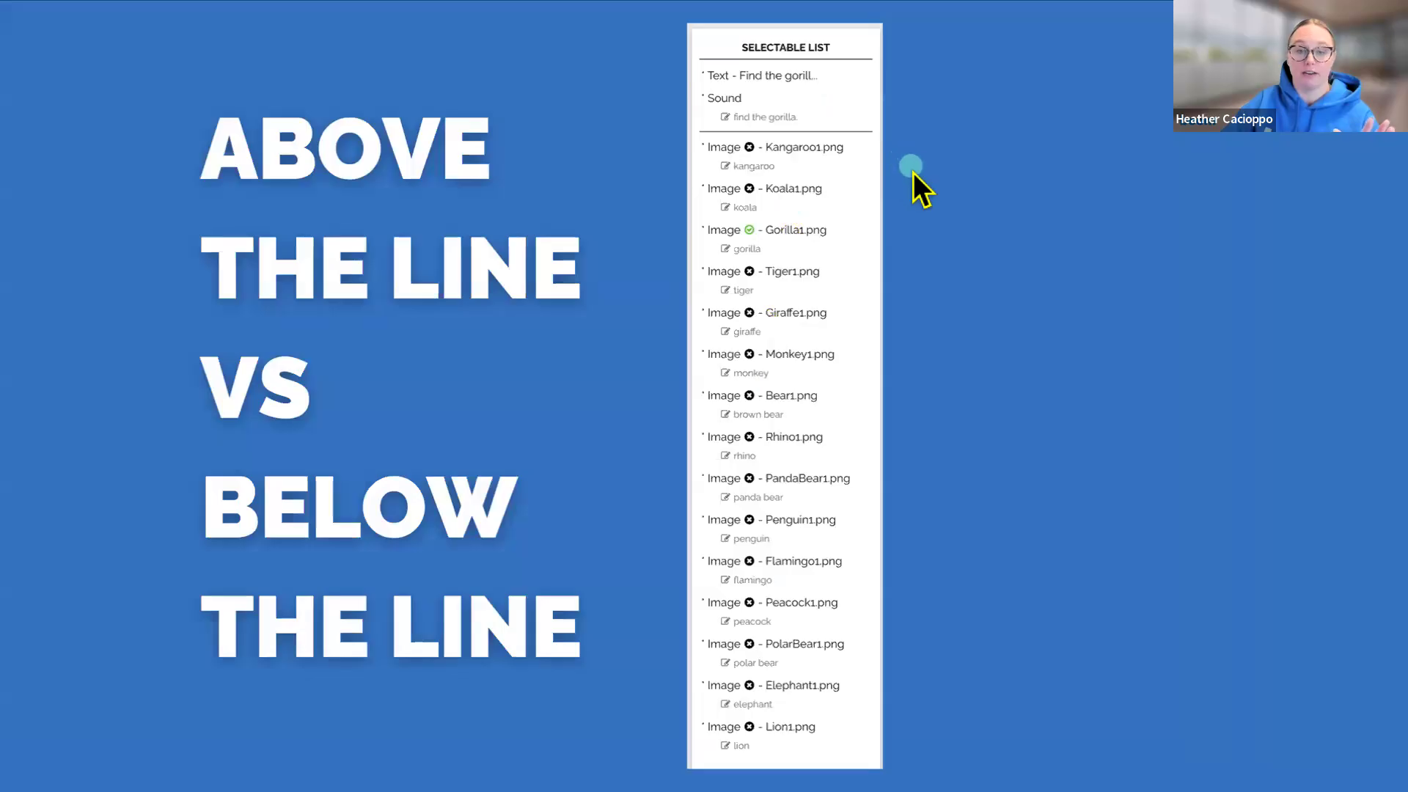
Leave the slide presentation, switch to Boom Cards and open the Motor Accessibility (Version 1) deck for editing
{"action": "left_click", "coordinate": [1014, 266]}
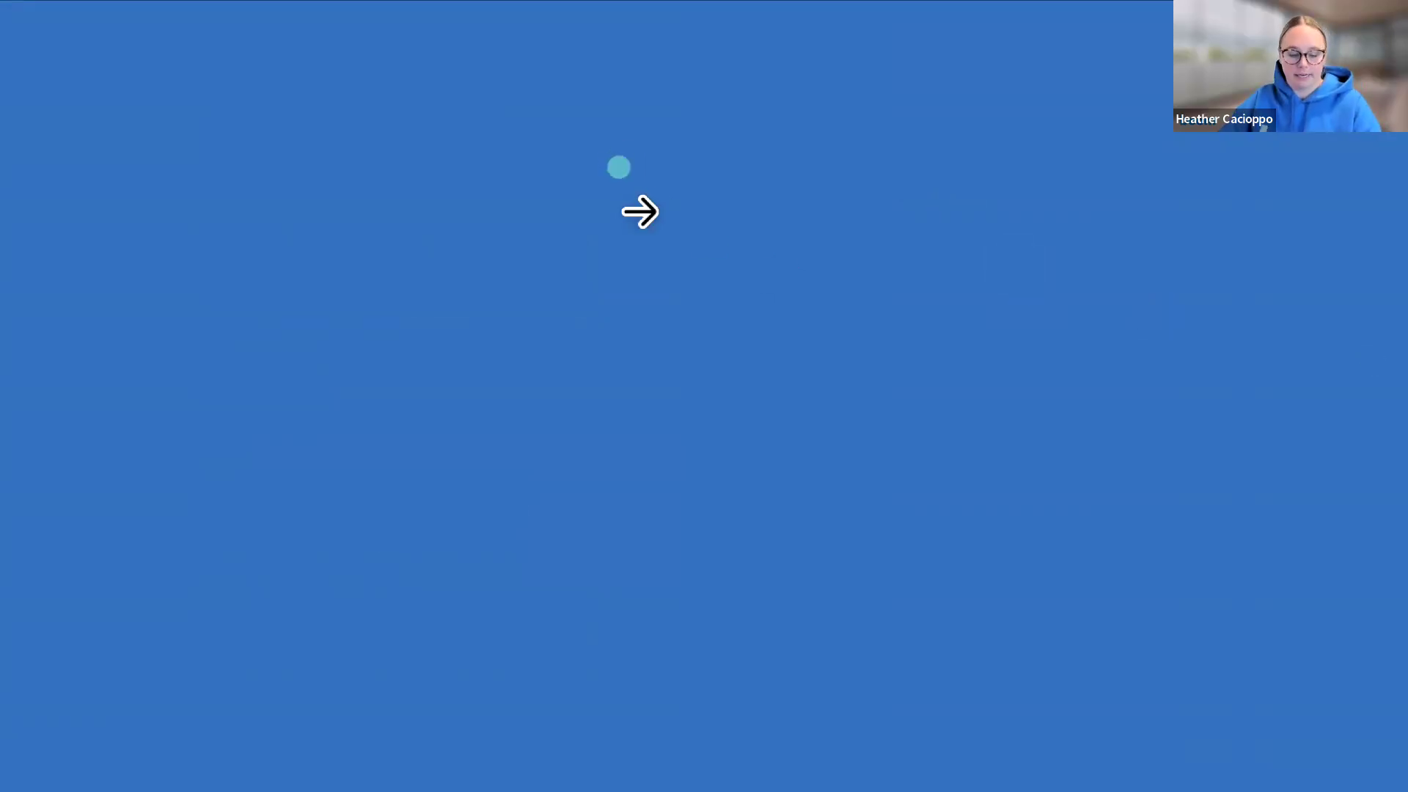
{"action": "key", "text": "Escape"}
{"action": "left_click_drag", "start_coordinate": [564, 118], "coordinate": [382, 18]}
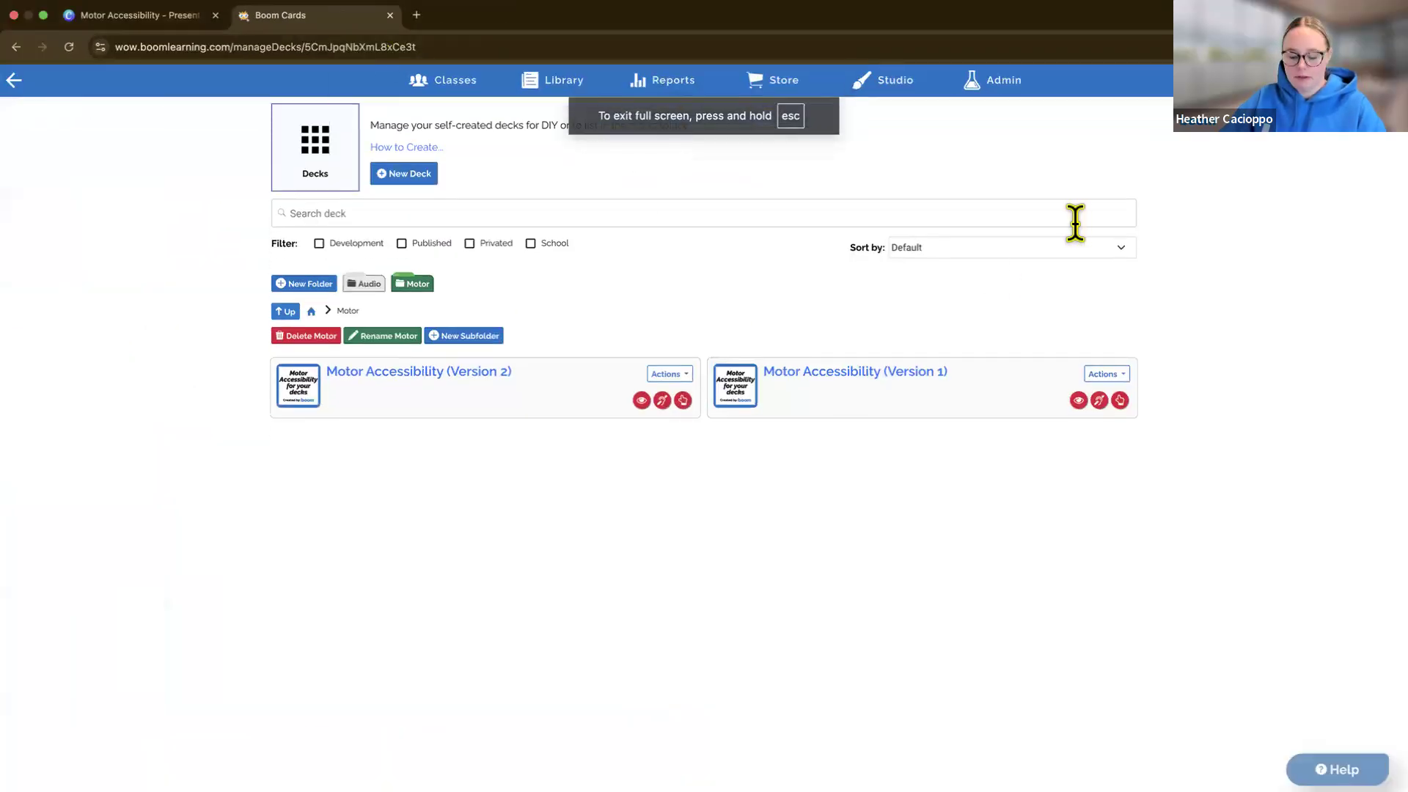
{"action": "key", "text": "super+equal"}
{"action": "key", "text": "super+equal"}
{"action": "key", "text": "super+equal"}
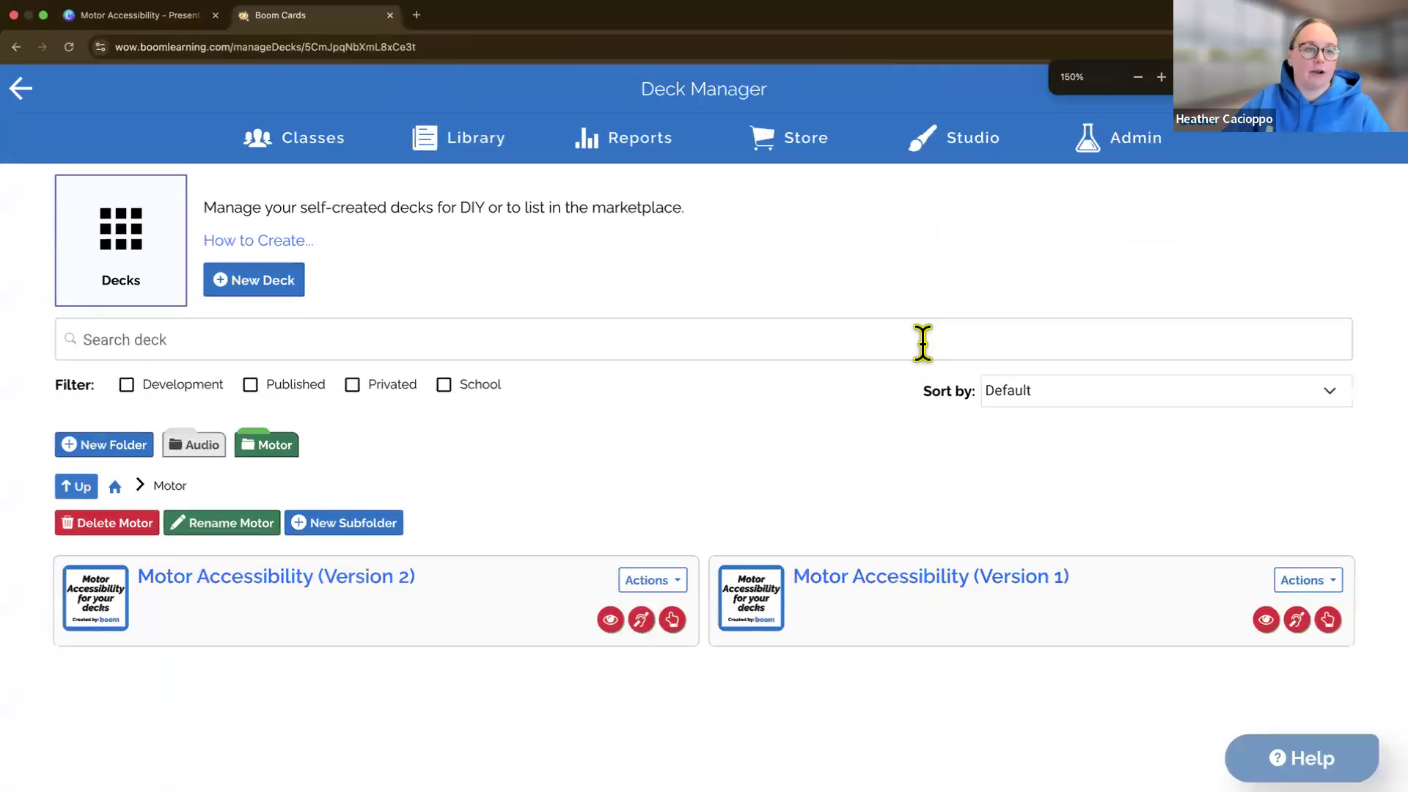
{"action": "left_click", "coordinate": [931, 593]}
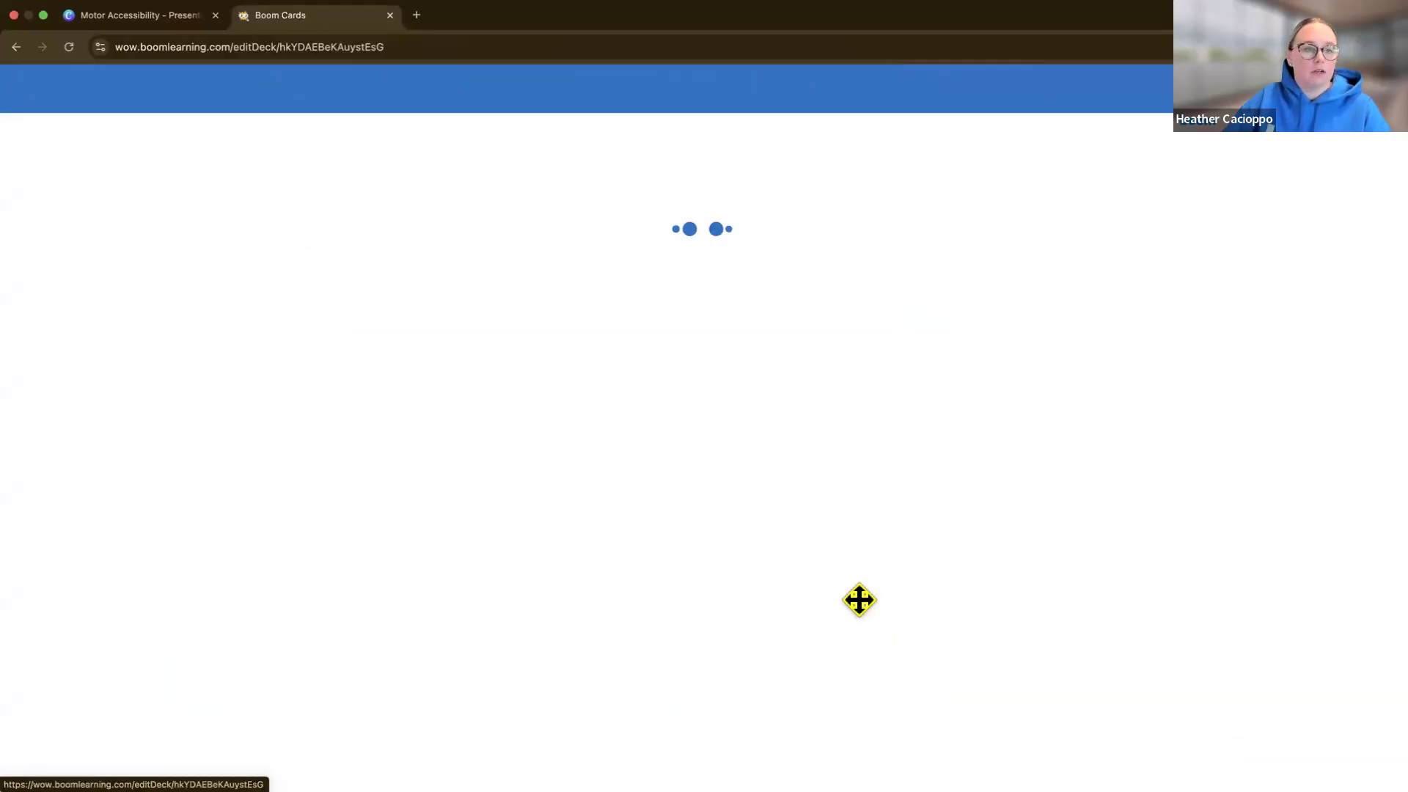
{"action": "key", "text": "super+minus"}
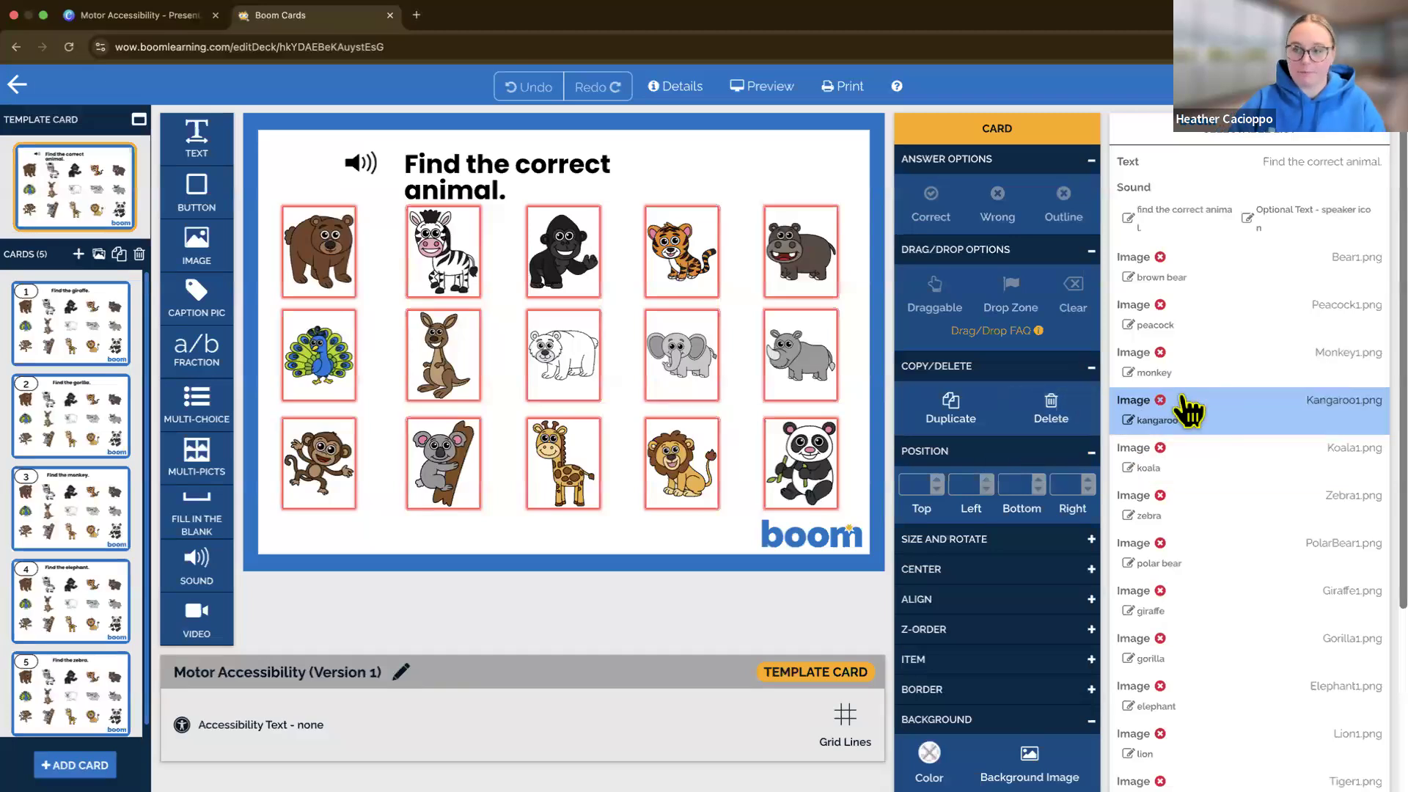
{"action": "key", "text": "super+minus"}
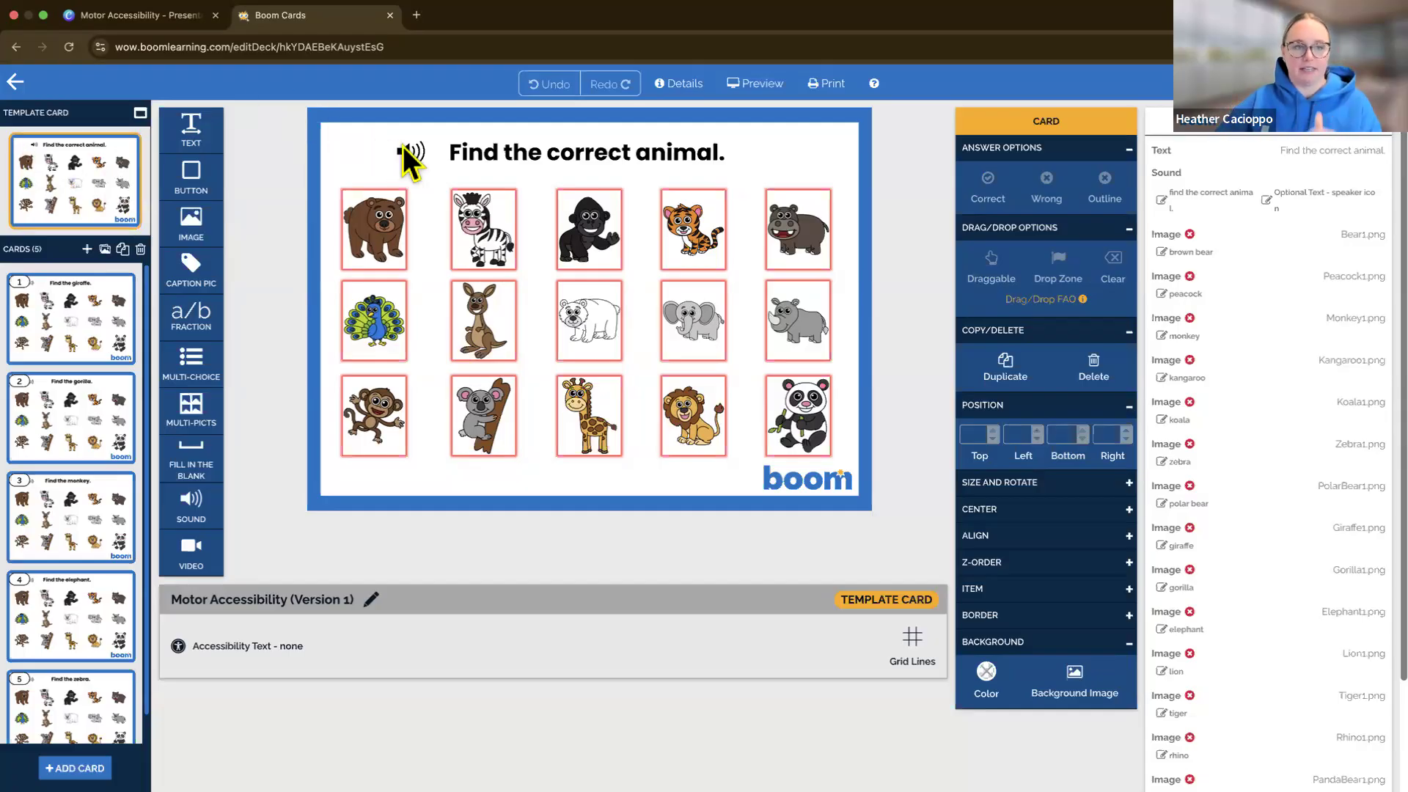
Look through the deck's five animal cards and compare them with the template card
{"action": "left_click", "coordinate": [92, 342]}
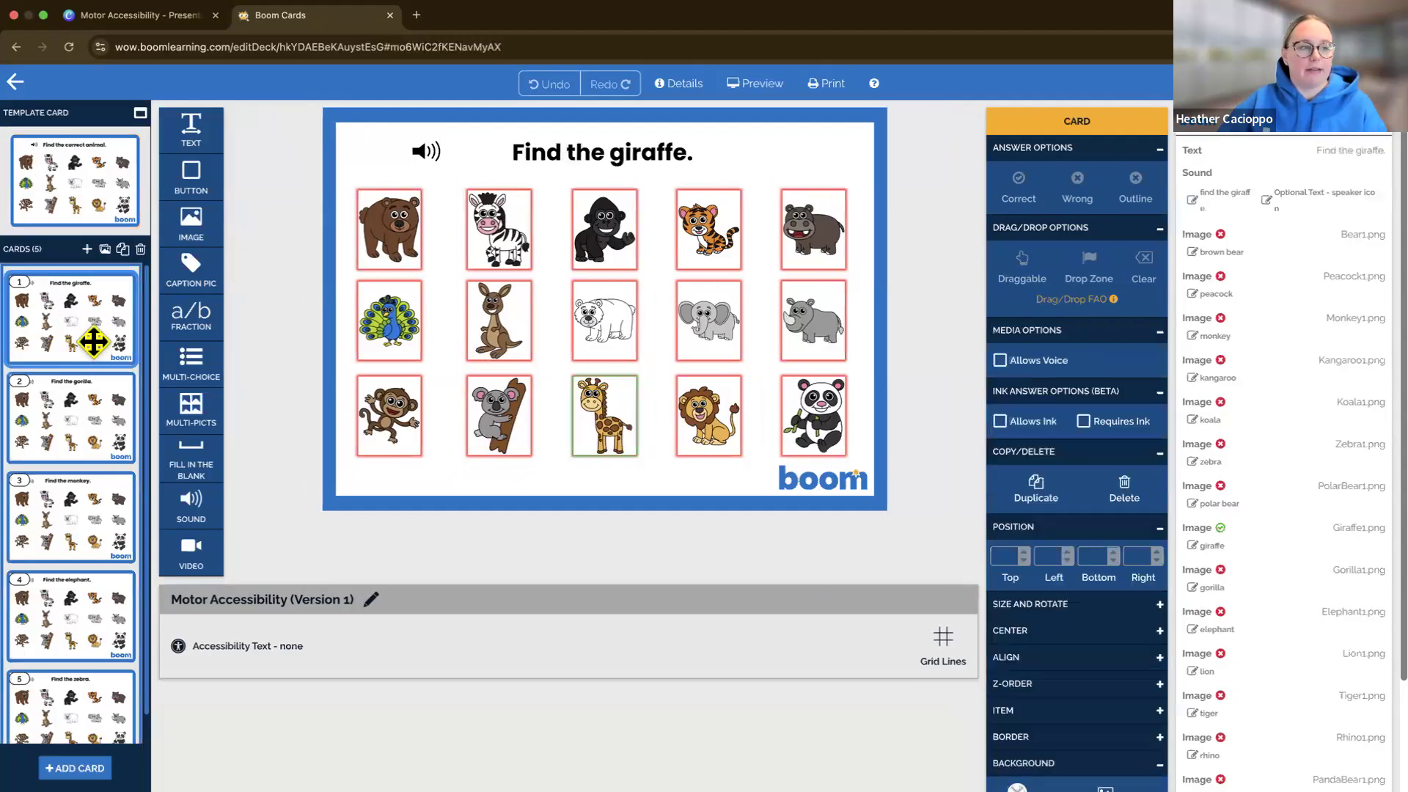
{"action": "left_click", "coordinate": [118, 219]}
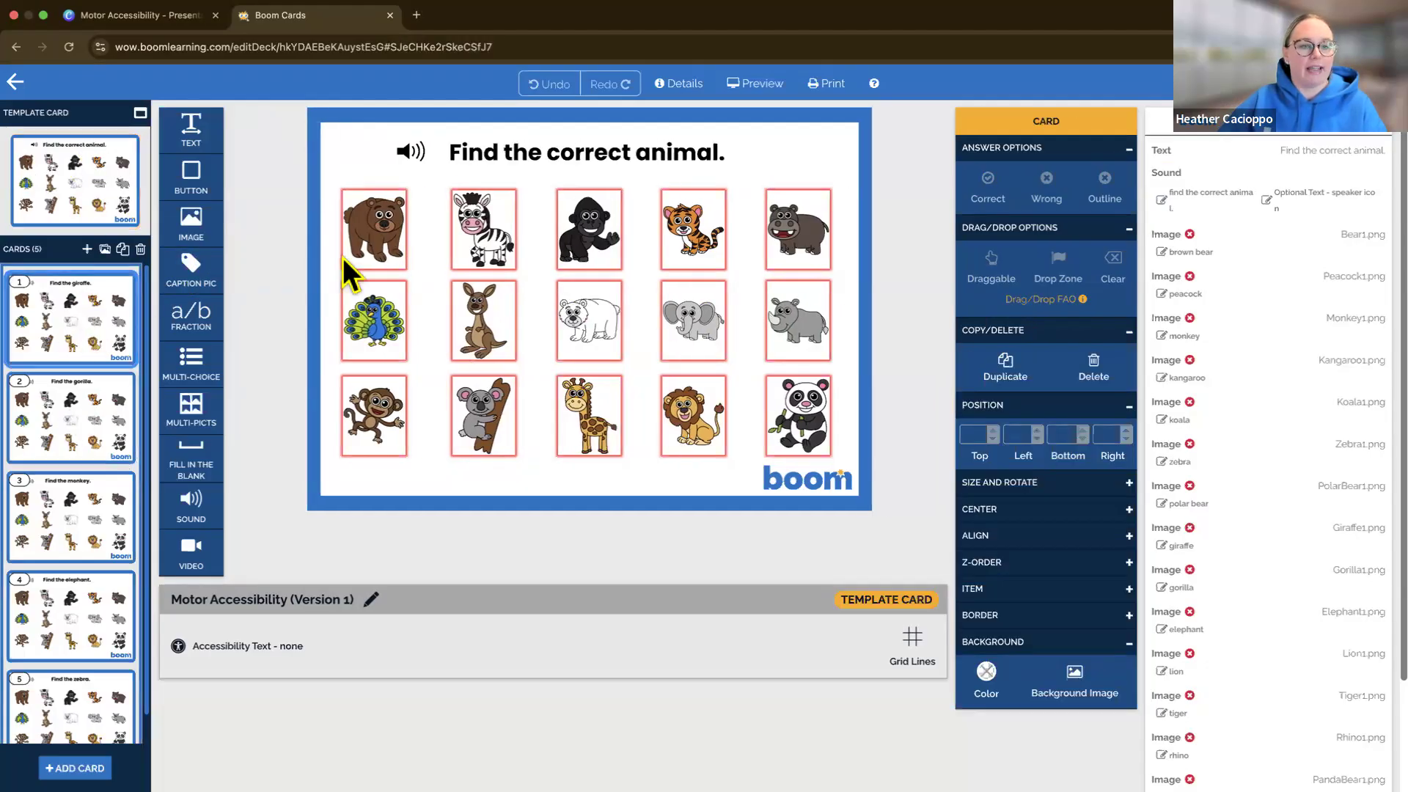
{"action": "left_click", "coordinate": [86, 394]}
{"action": "key", "text": "Down"}
{"action": "key", "text": "Down"}
{"action": "key", "text": "Down"}
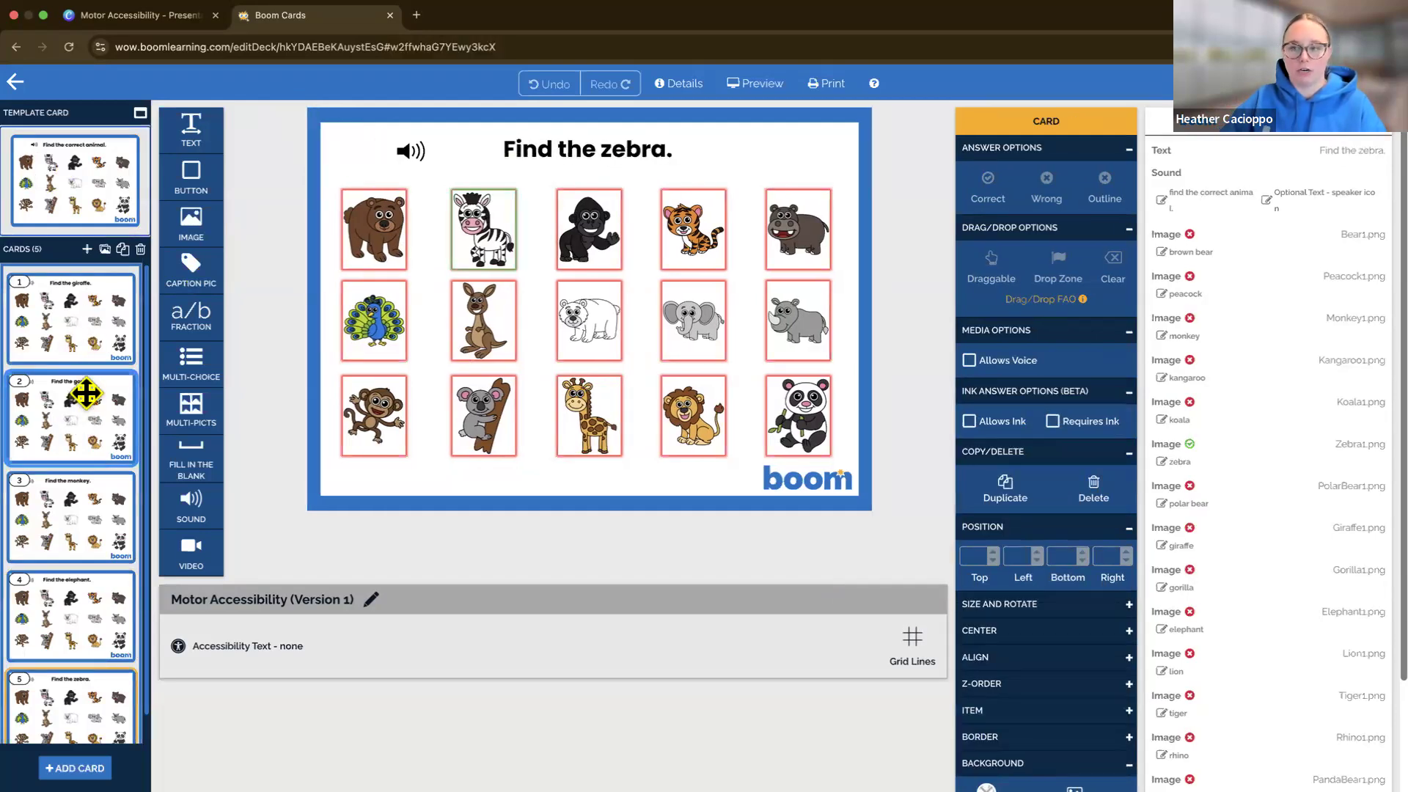
{"action": "left_click", "coordinate": [59, 212]}
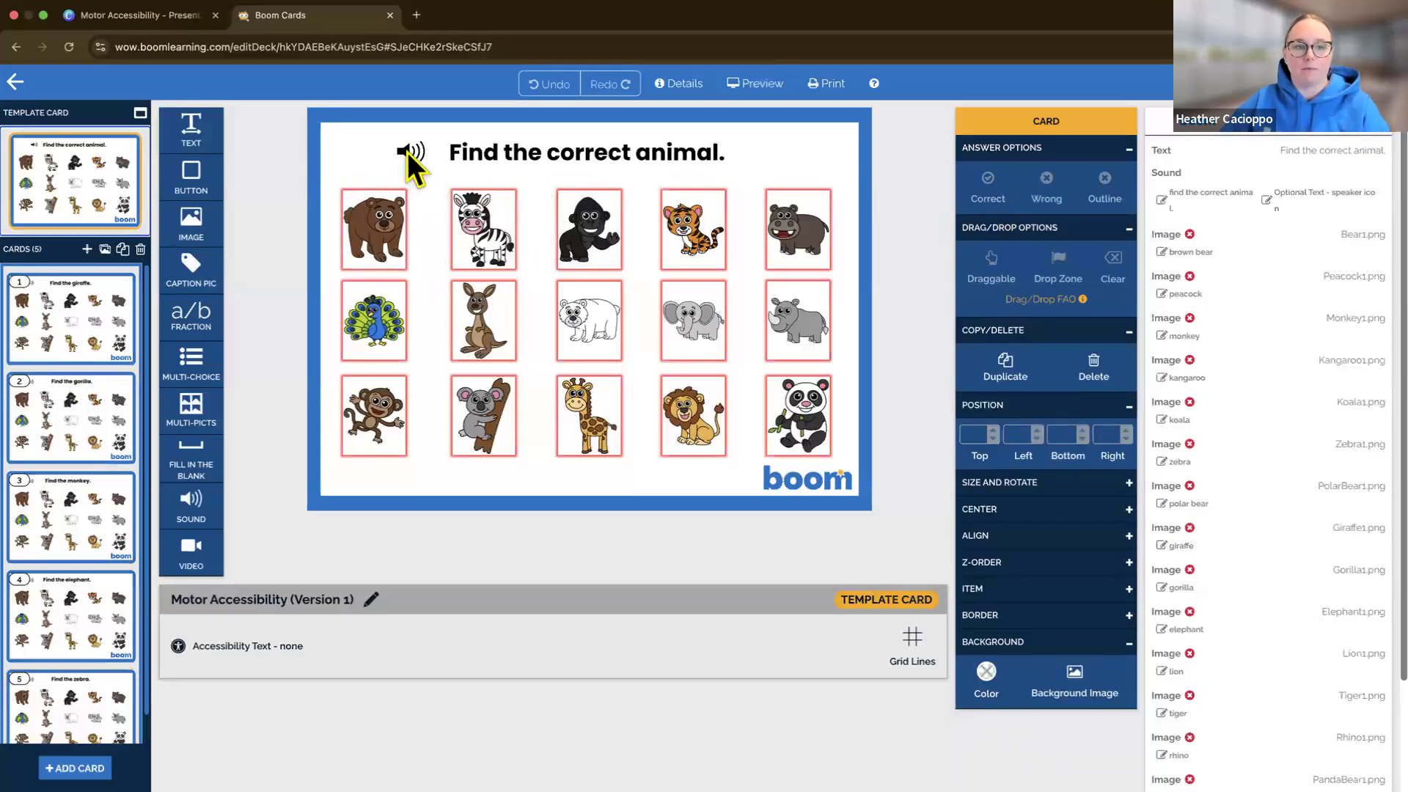
Examine the selectable list order of the text, sound, brown bear and peacock items on the template card, comparing it with card 1
{"action": "left_click", "coordinate": [1195, 154]}
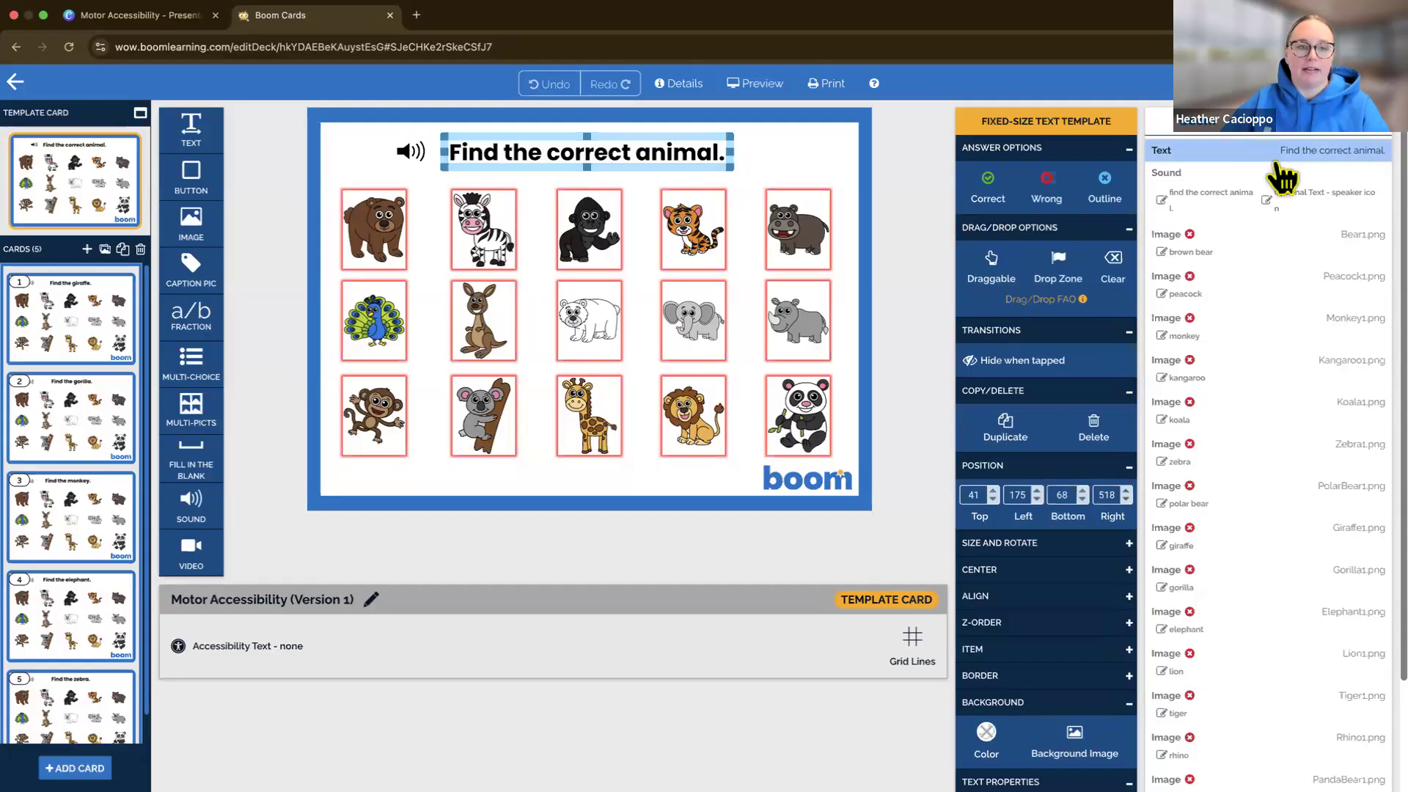
{"action": "left_click", "coordinate": [35, 317]}
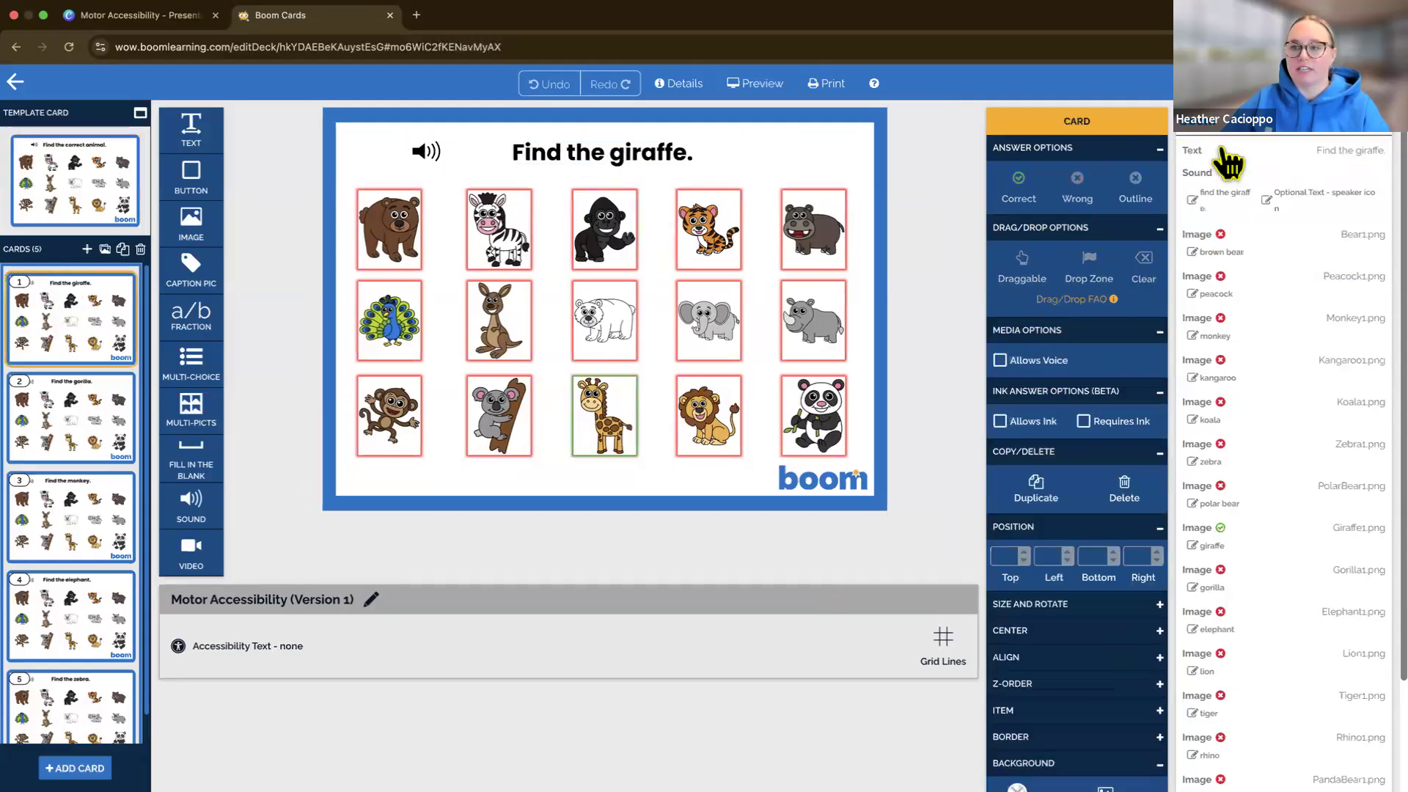
{"action": "left_click", "coordinate": [75, 181]}
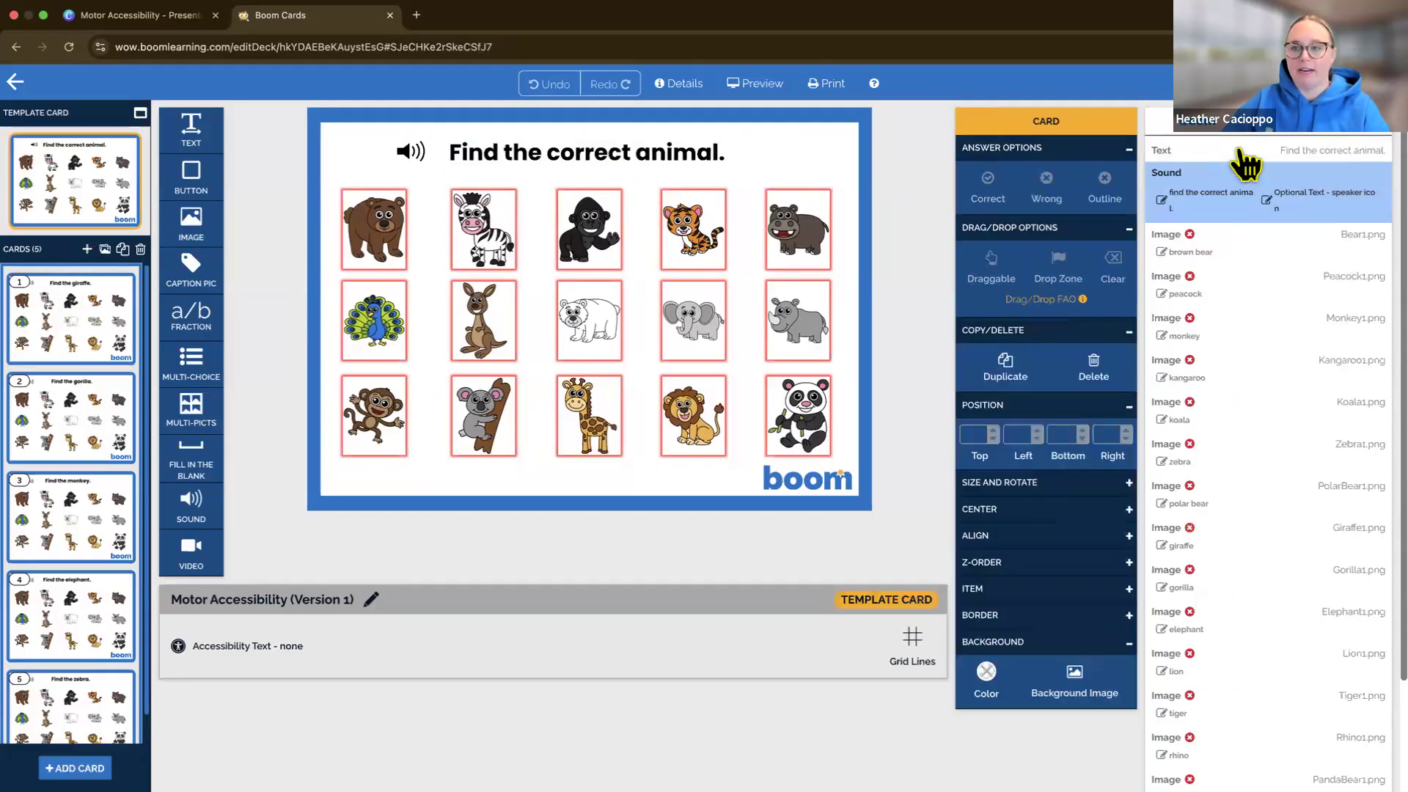
{"action": "left_click", "coordinate": [1239, 154]}
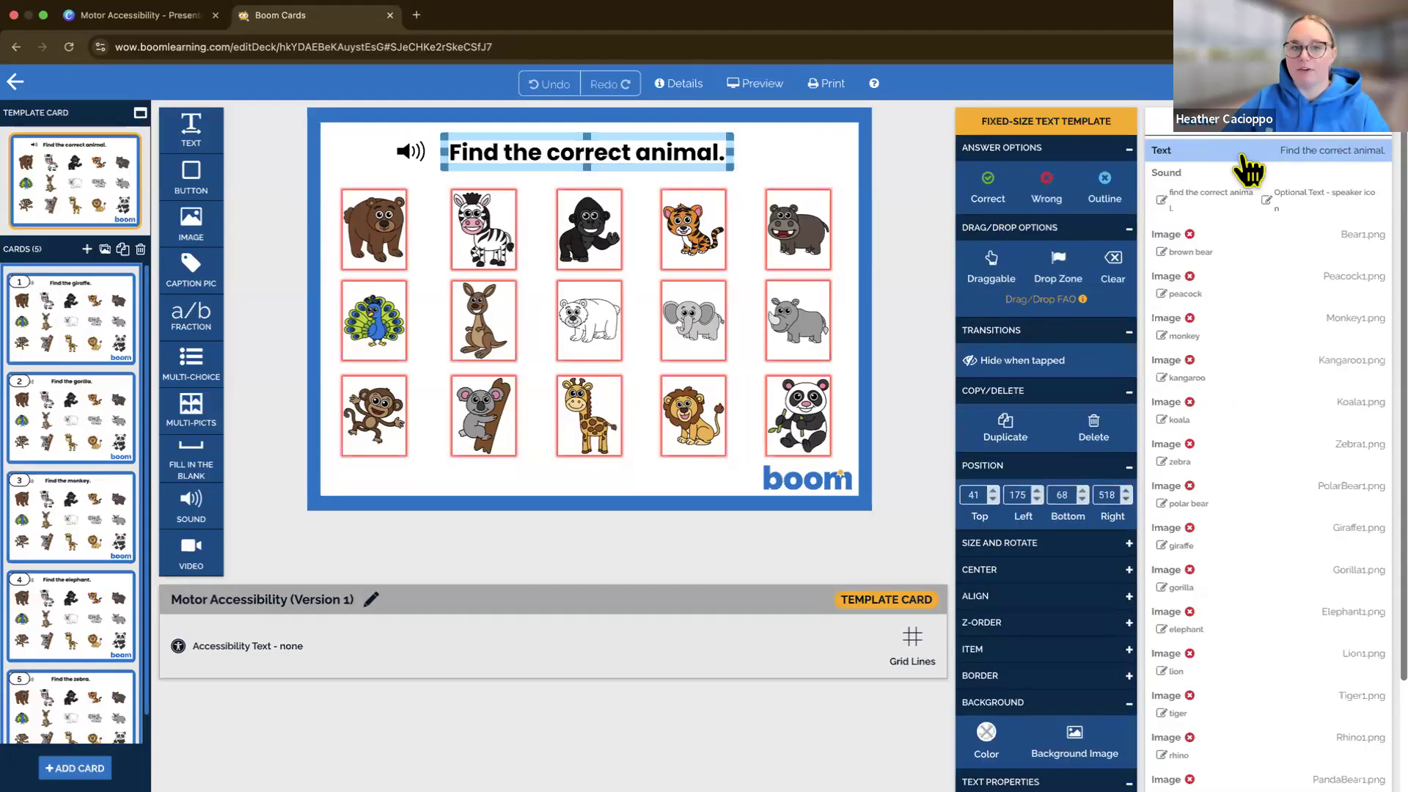
{"action": "left_click", "coordinate": [1236, 197]}
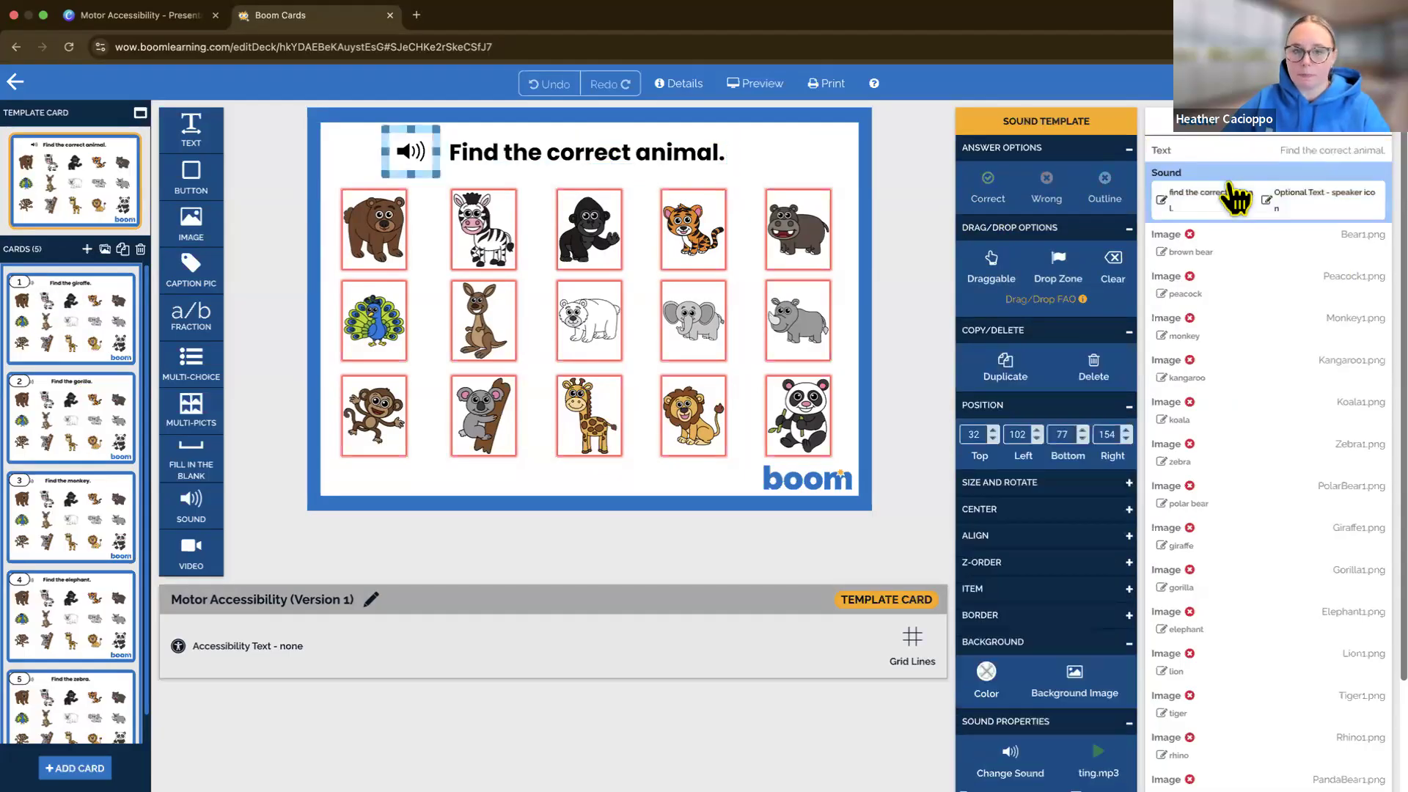
{"action": "left_click", "coordinate": [1239, 255]}
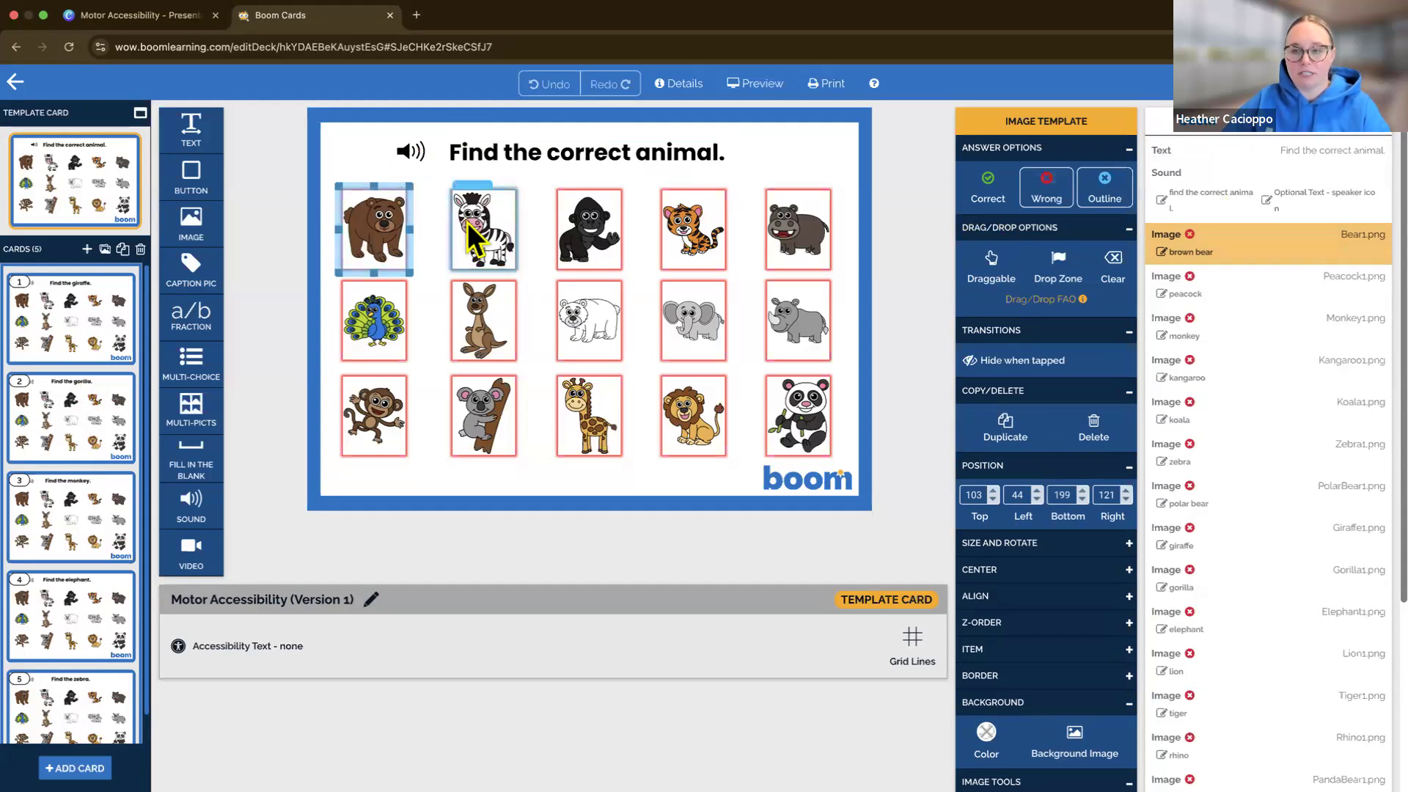
{"action": "left_click", "coordinate": [1216, 288]}
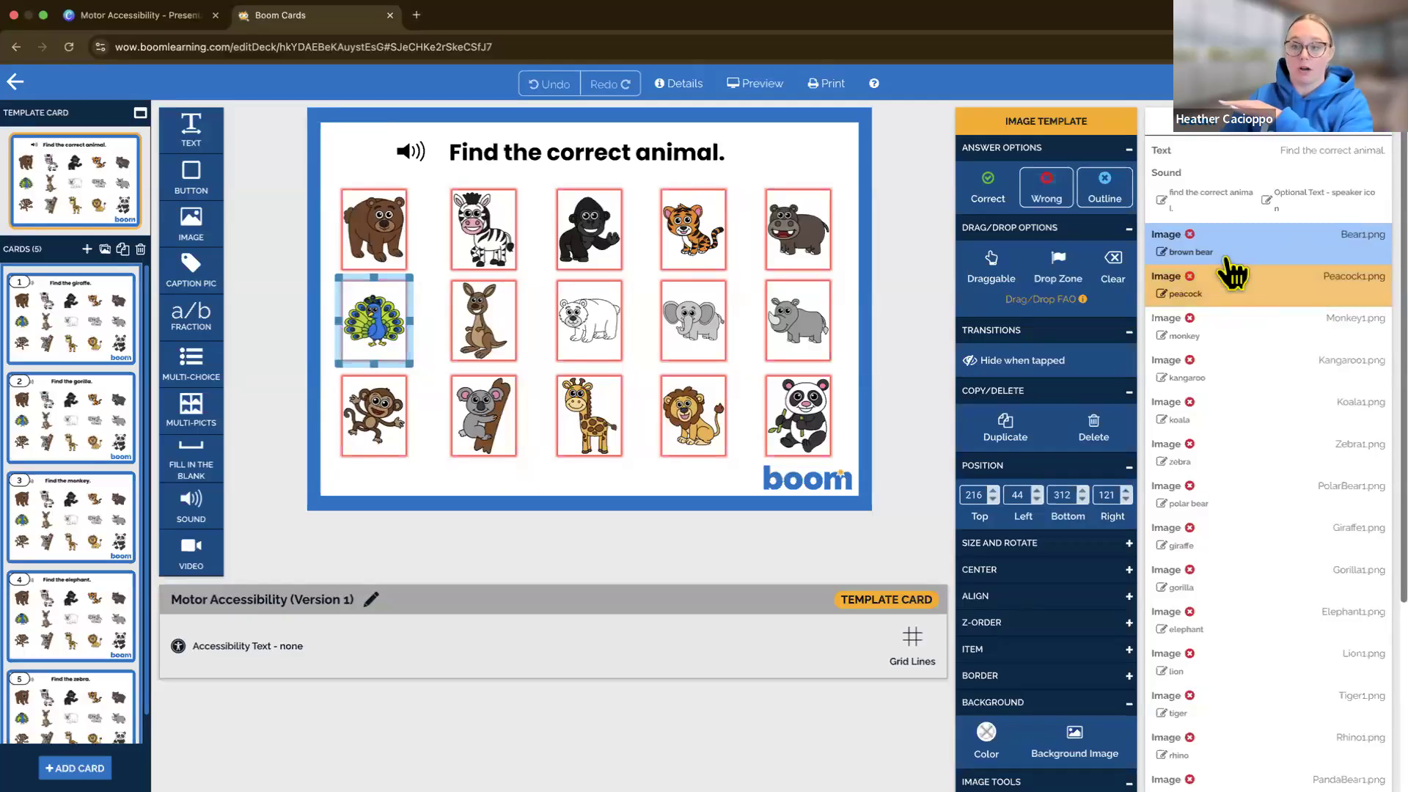
{"action": "left_click", "coordinate": [1229, 259]}
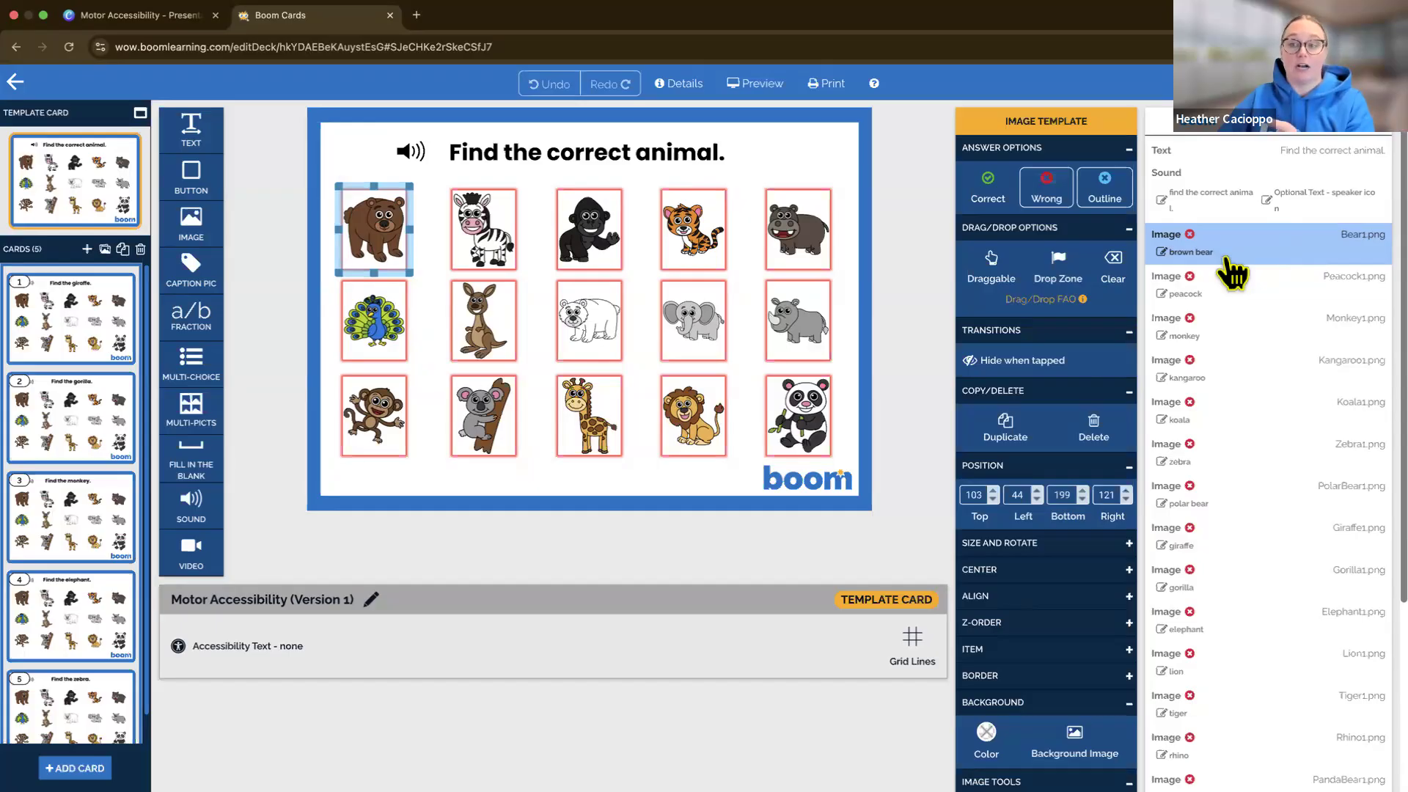
Select the template card's zebra image and expand its Z-Order options, collapsing all the other property sections
{"action": "left_click", "coordinate": [1251, 464]}
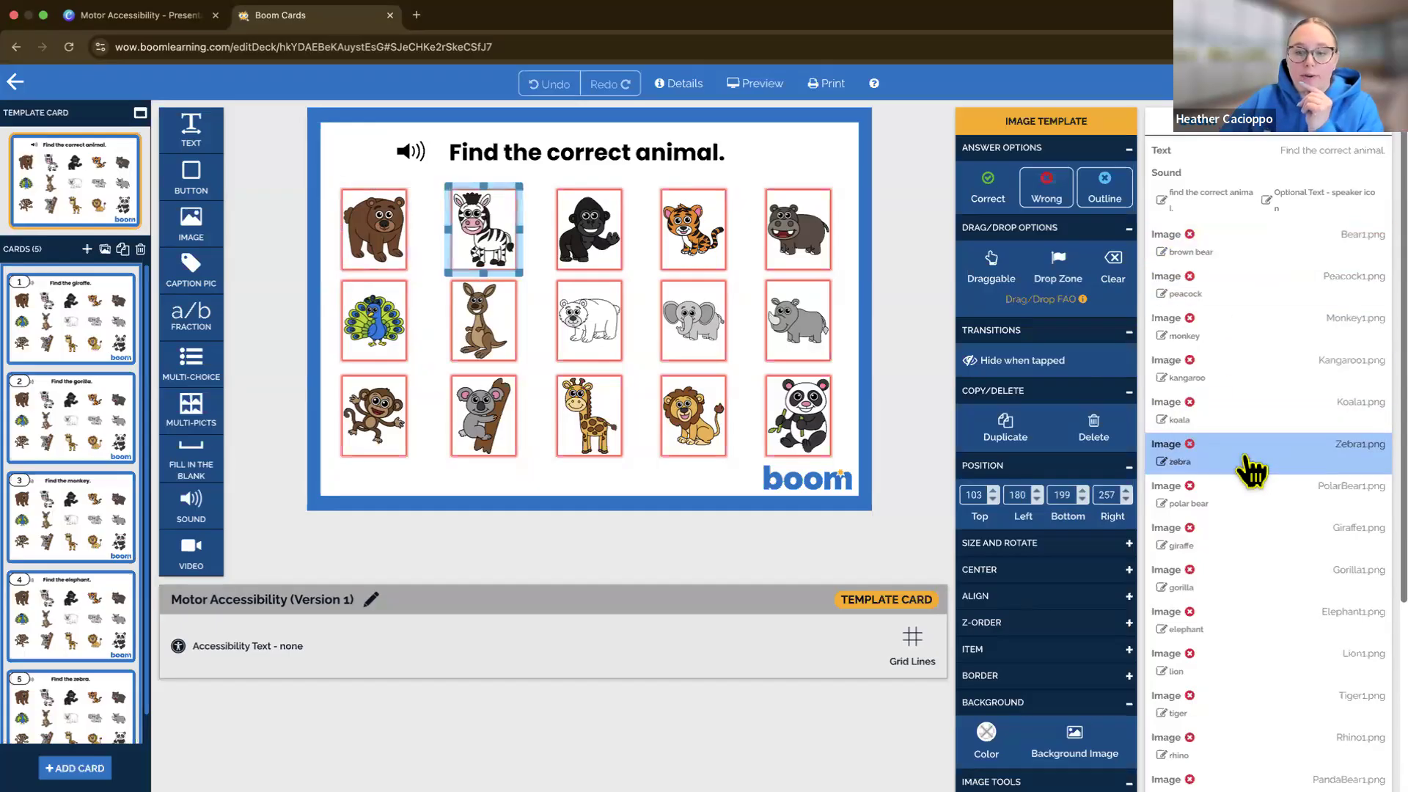
{"action": "left_click", "coordinate": [1060, 625]}
{"action": "left_click", "coordinate": [1129, 392]}
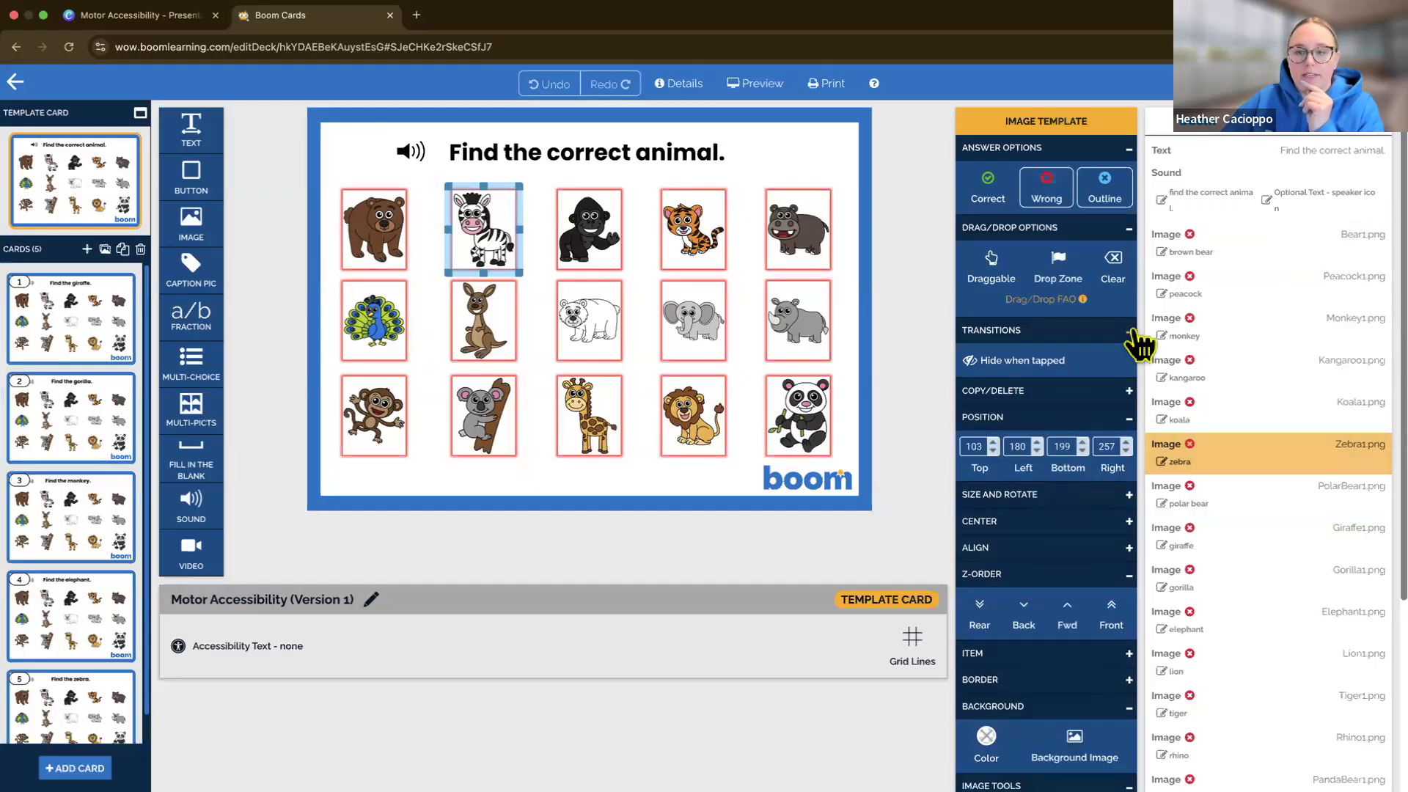
{"action": "left_click", "coordinate": [1129, 331]}
{"action": "left_click", "coordinate": [1129, 228]}
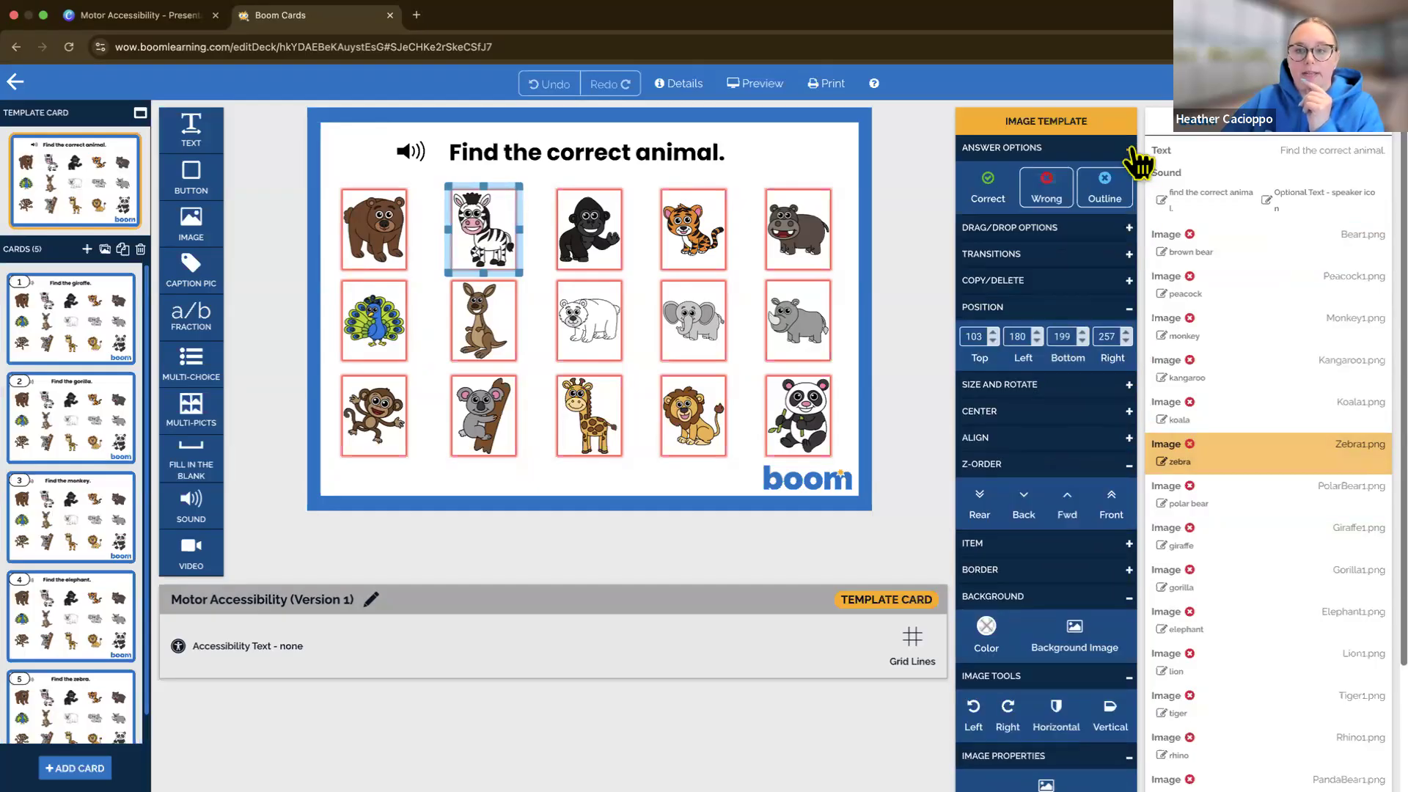
{"action": "left_click", "coordinate": [1130, 147]}
{"action": "left_click", "coordinate": [1130, 254]}
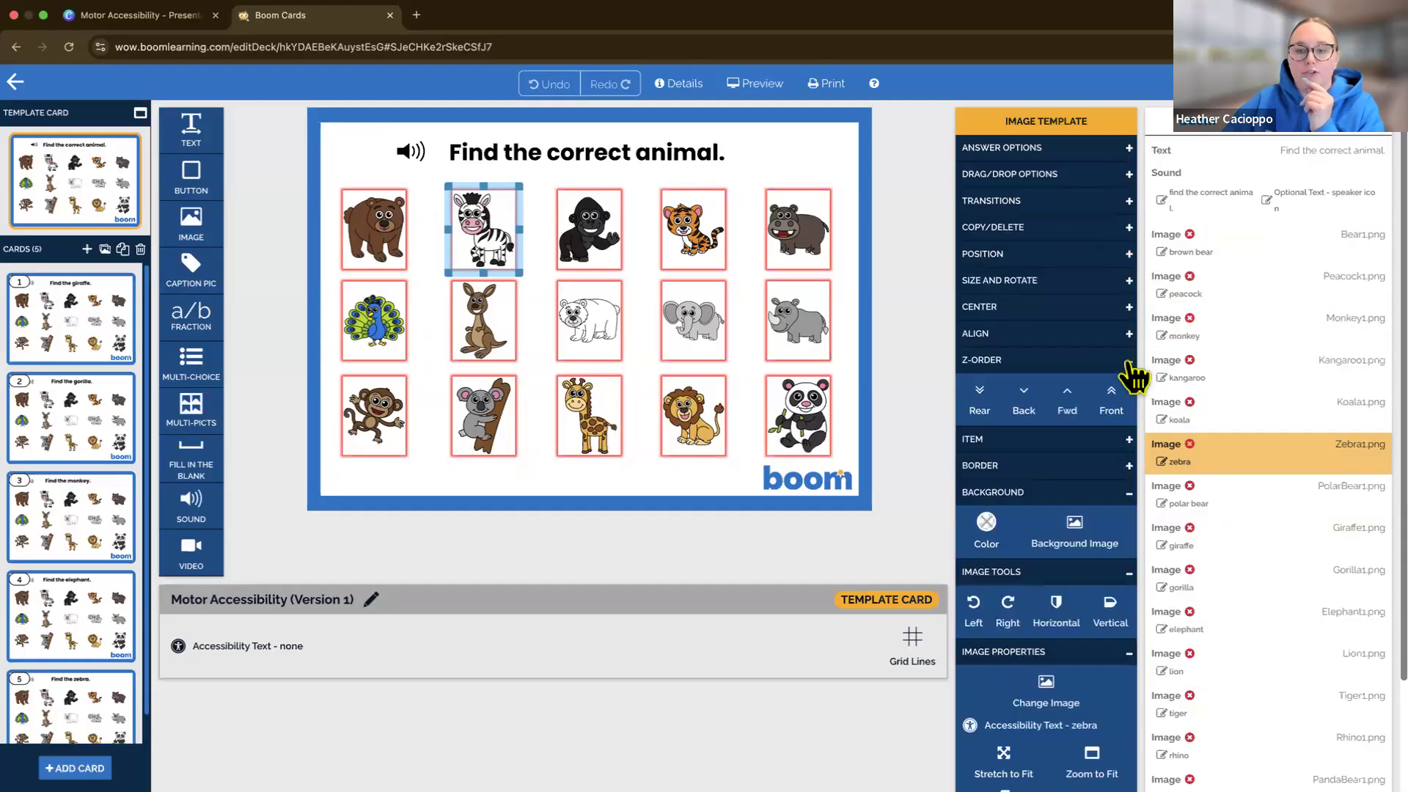
{"action": "left_click", "coordinate": [1130, 492]}
{"action": "left_click", "coordinate": [1130, 518]}
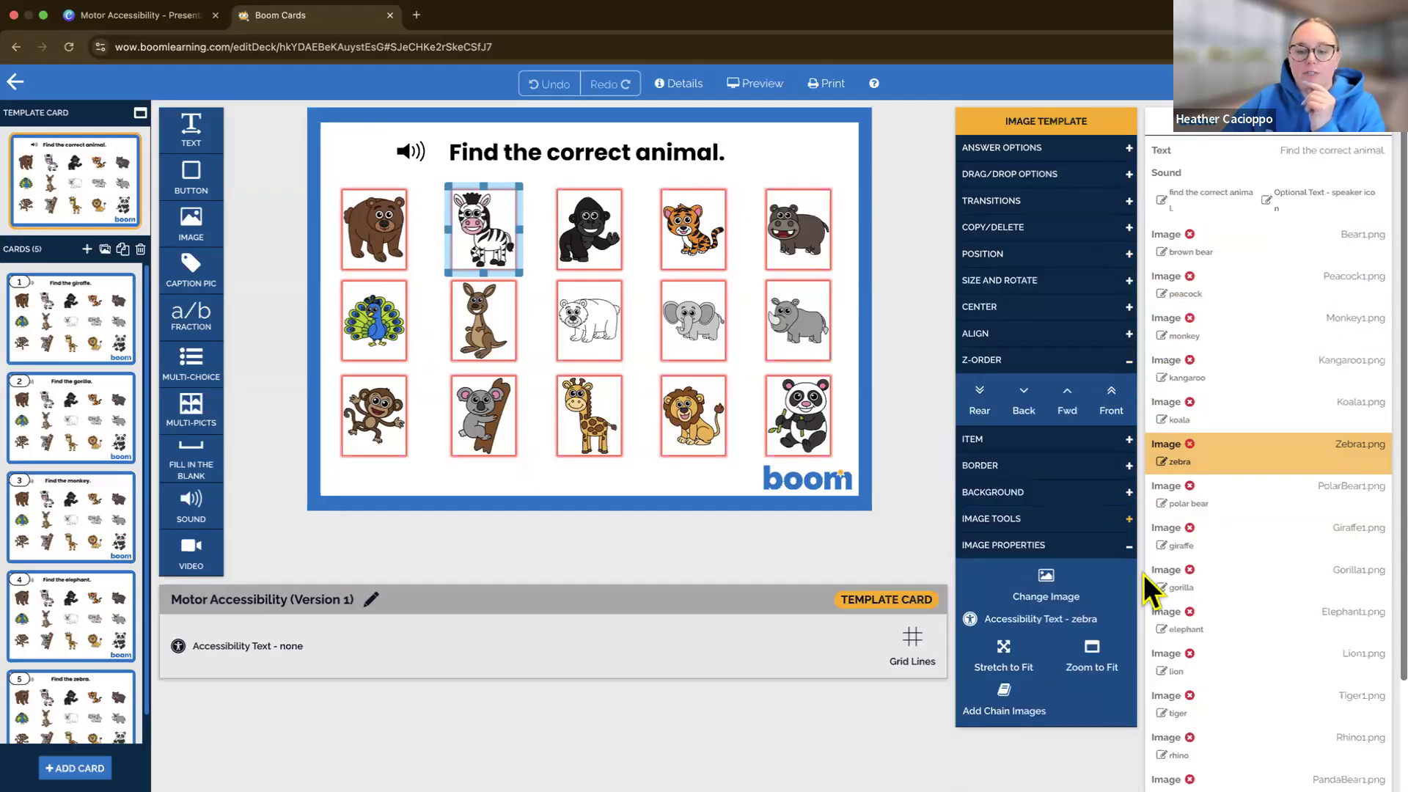
{"action": "left_click", "coordinate": [1129, 547]}
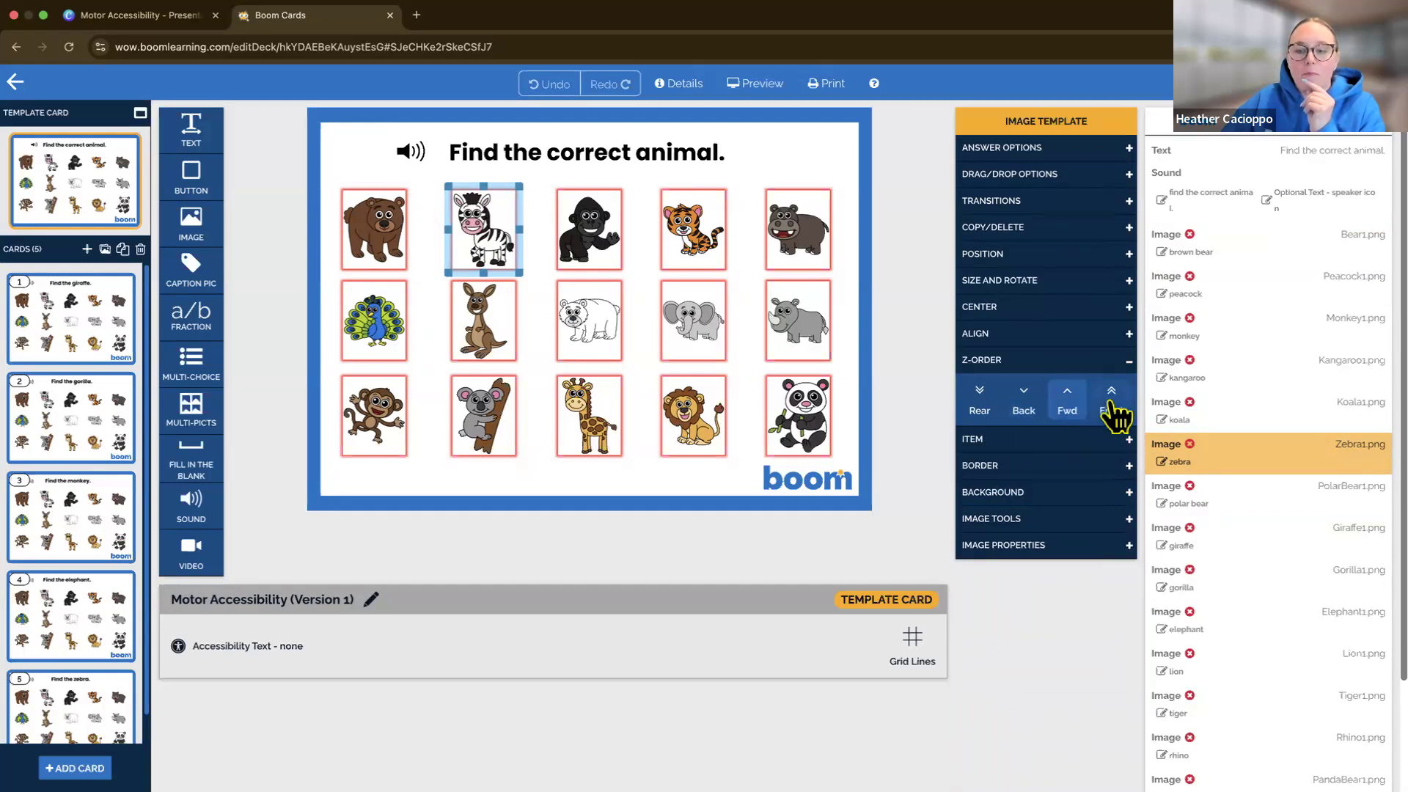
Move the zebra image back in the Z-Order so it directly follows the brown bear in the selectable list
{"action": "left_click", "coordinate": [1022, 420]}
{"action": "left_click", "coordinate": [1021, 422]}
{"action": "left_click", "coordinate": [1021, 424]}
{"action": "left_click", "coordinate": [1020, 424]}
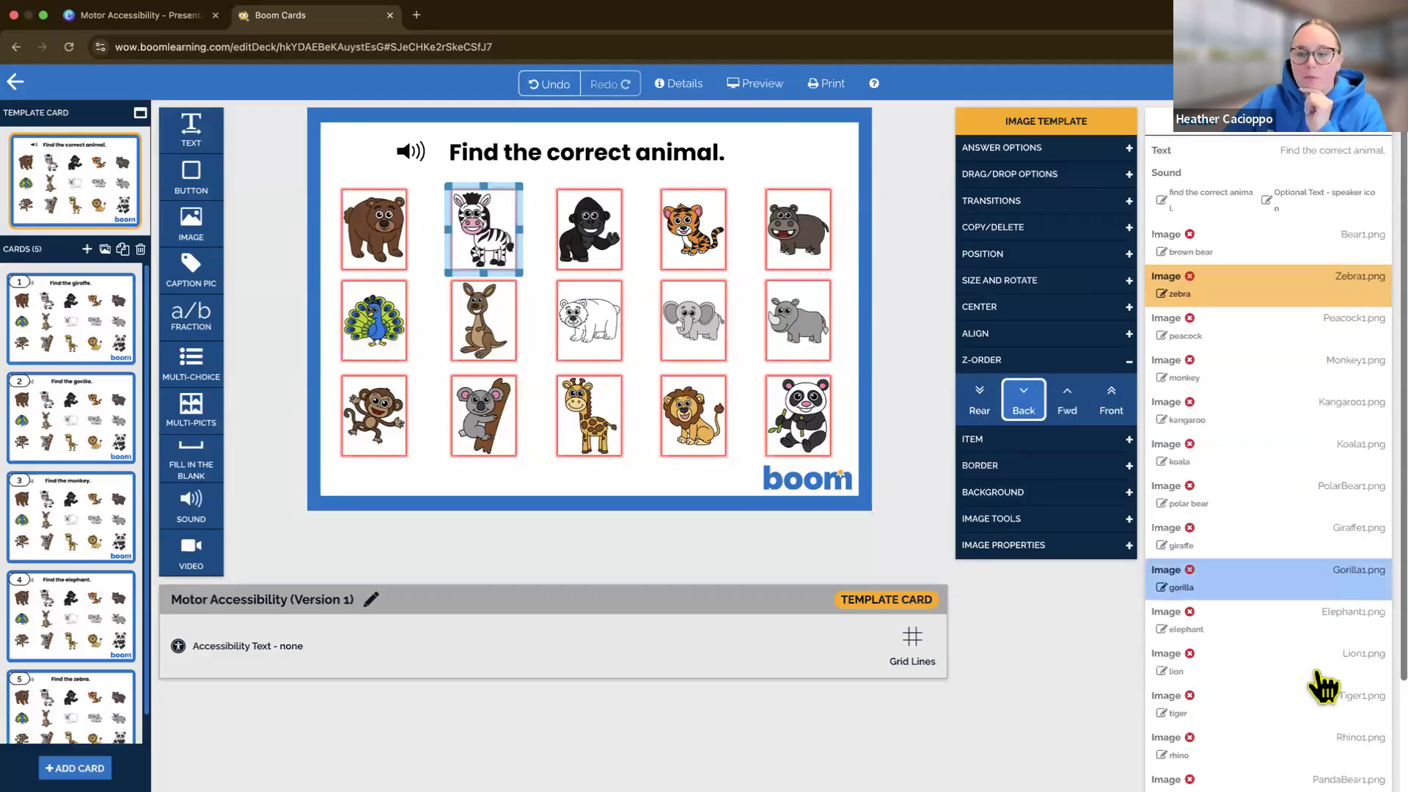
Move the gorilla image back in the Z-Order so it directly follows the zebra in the selectable list
{"action": "left_click", "coordinate": [1251, 590]}
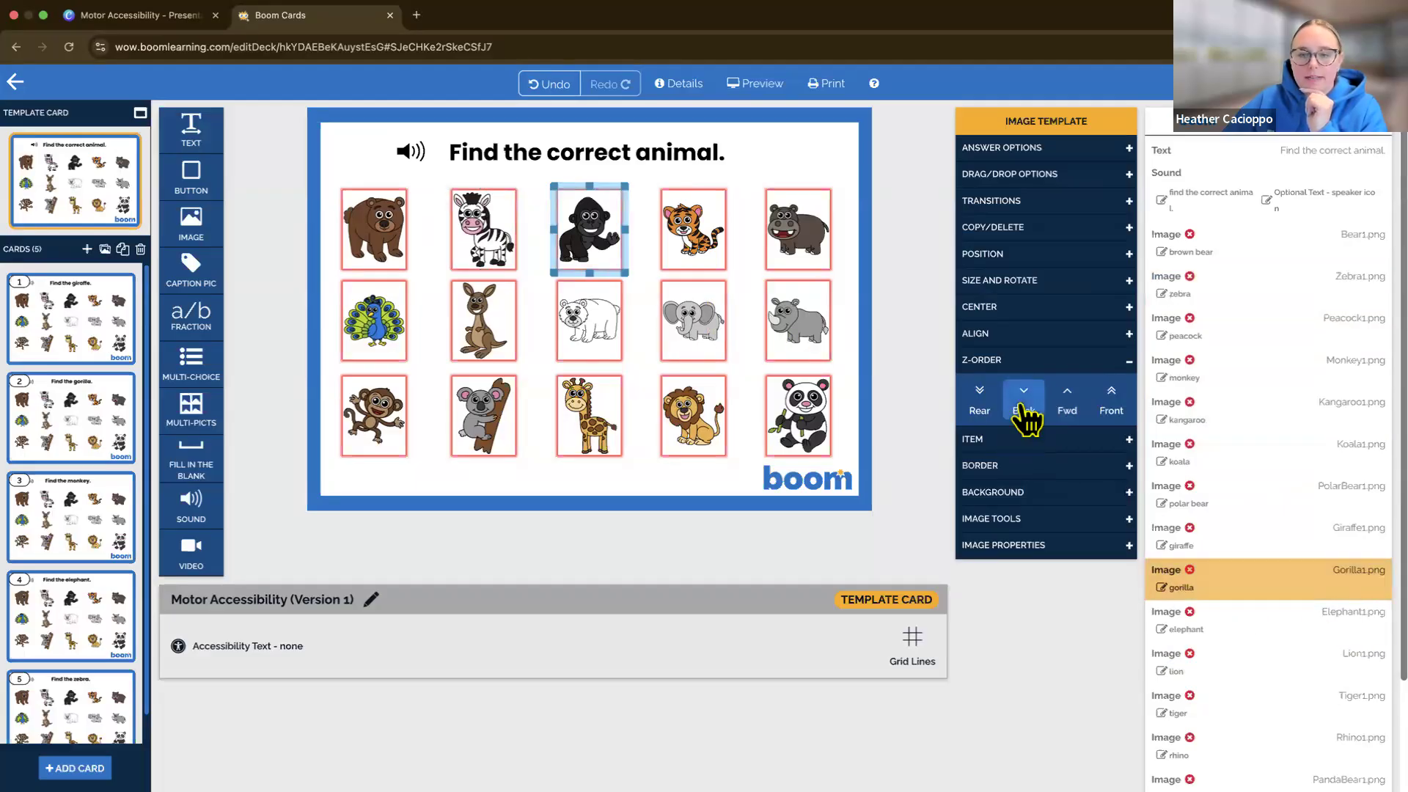
{"action": "left_click", "coordinate": [1025, 418]}
{"action": "left_click", "coordinate": [1025, 418]}
{"action": "left_click", "coordinate": [1025, 418]}
{"action": "left_click", "coordinate": [1025, 419]}
{"action": "left_click", "coordinate": [1024, 415]}
{"action": "left_click", "coordinate": [1024, 415]}
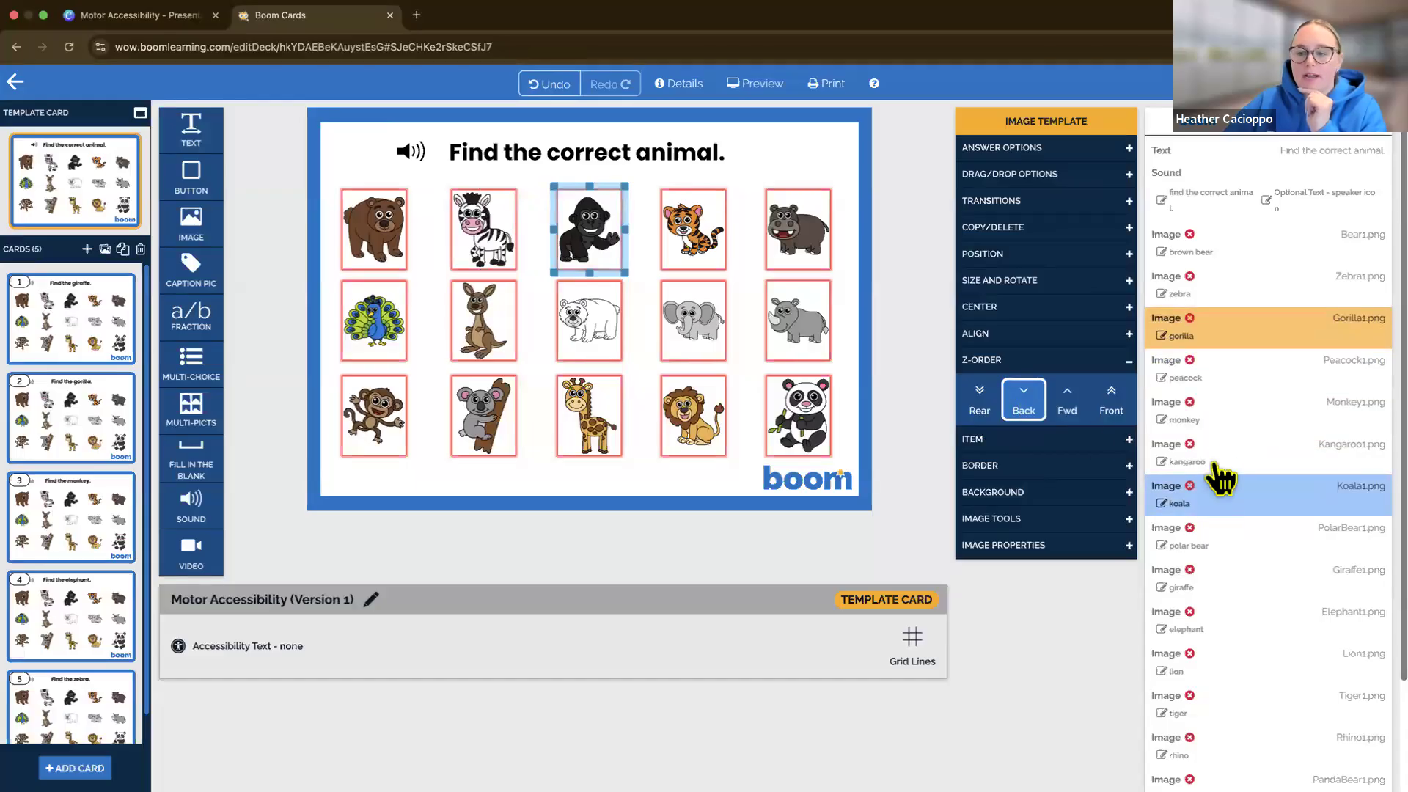
Move the tiger image back in the Z-Order so it directly follows the gorilla in the selectable list
{"action": "left_click", "coordinate": [1243, 704]}
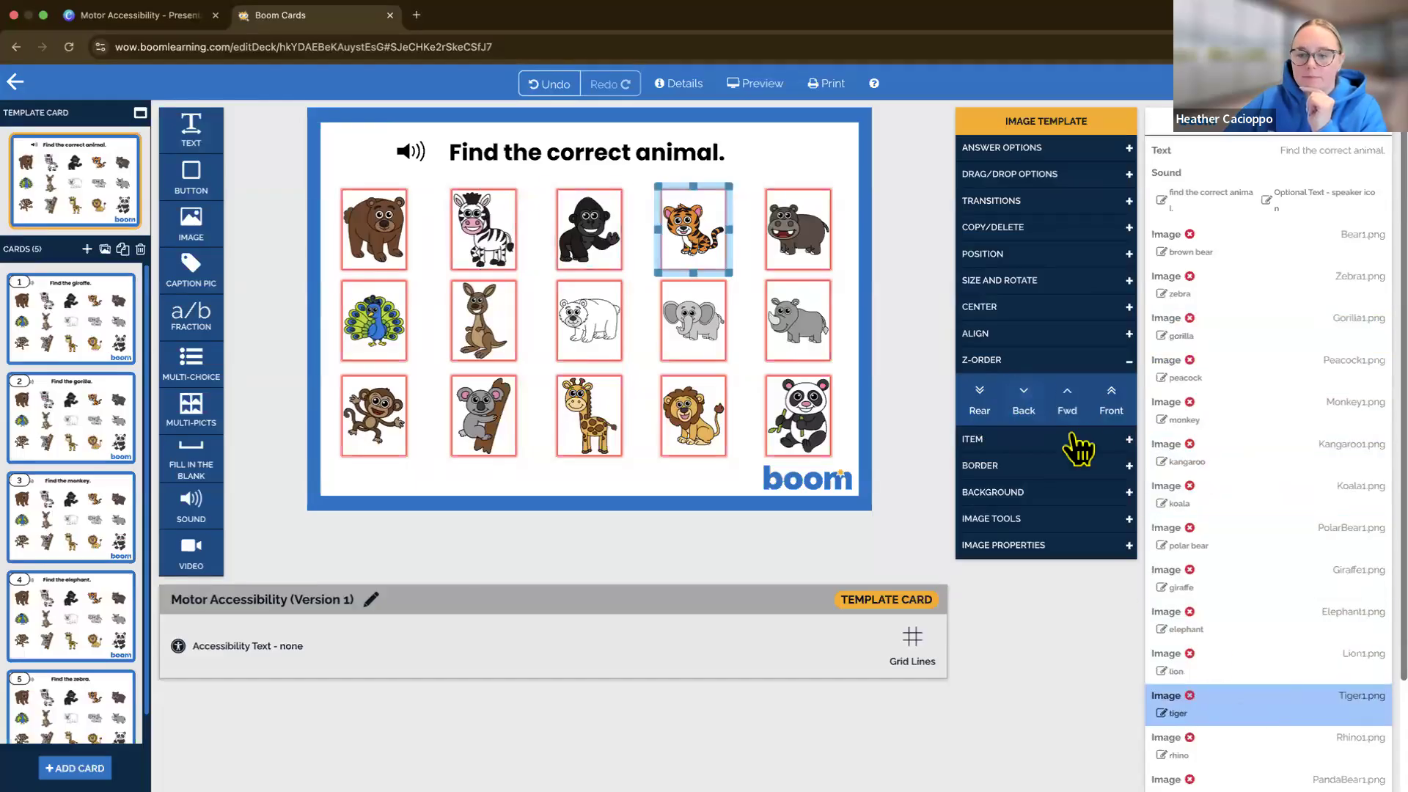
{"action": "left_click", "coordinate": [1025, 399]}
{"action": "left_click", "coordinate": [1025, 400]}
{"action": "left_click", "coordinate": [1025, 399]}
{"action": "left_click", "coordinate": [1025, 400]}
{"action": "left_click", "coordinate": [1028, 394]}
{"action": "left_click", "coordinate": [1028, 393]}
{"action": "left_click", "coordinate": [1028, 393]}
{"action": "left_click", "coordinate": [1028, 394]}
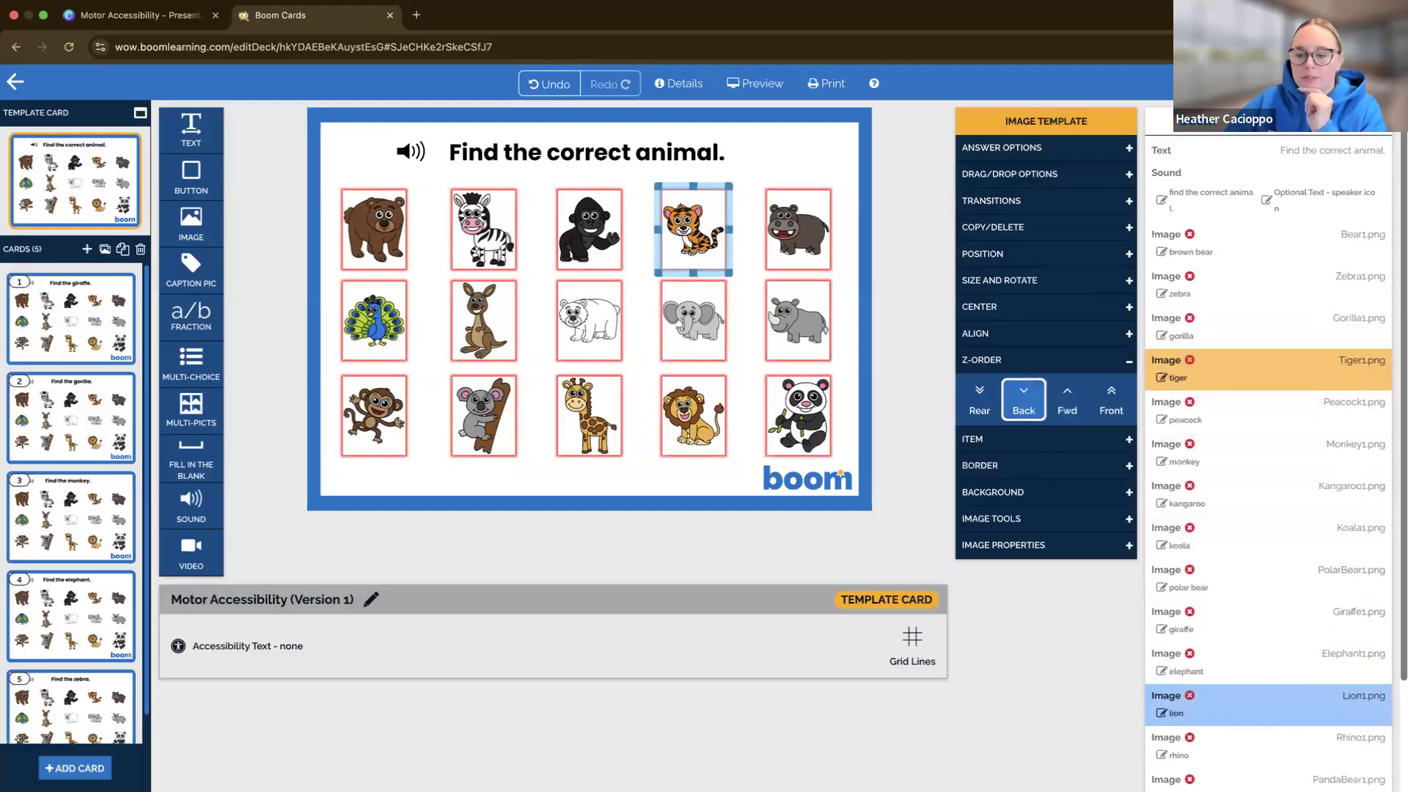
Move the hippo image back in the Z-Order so it directly follows the tiger in the selectable list
{"action": "scroll", "coordinate": [1268, 762], "scroll_direction": "down", "scroll_amount": 1}
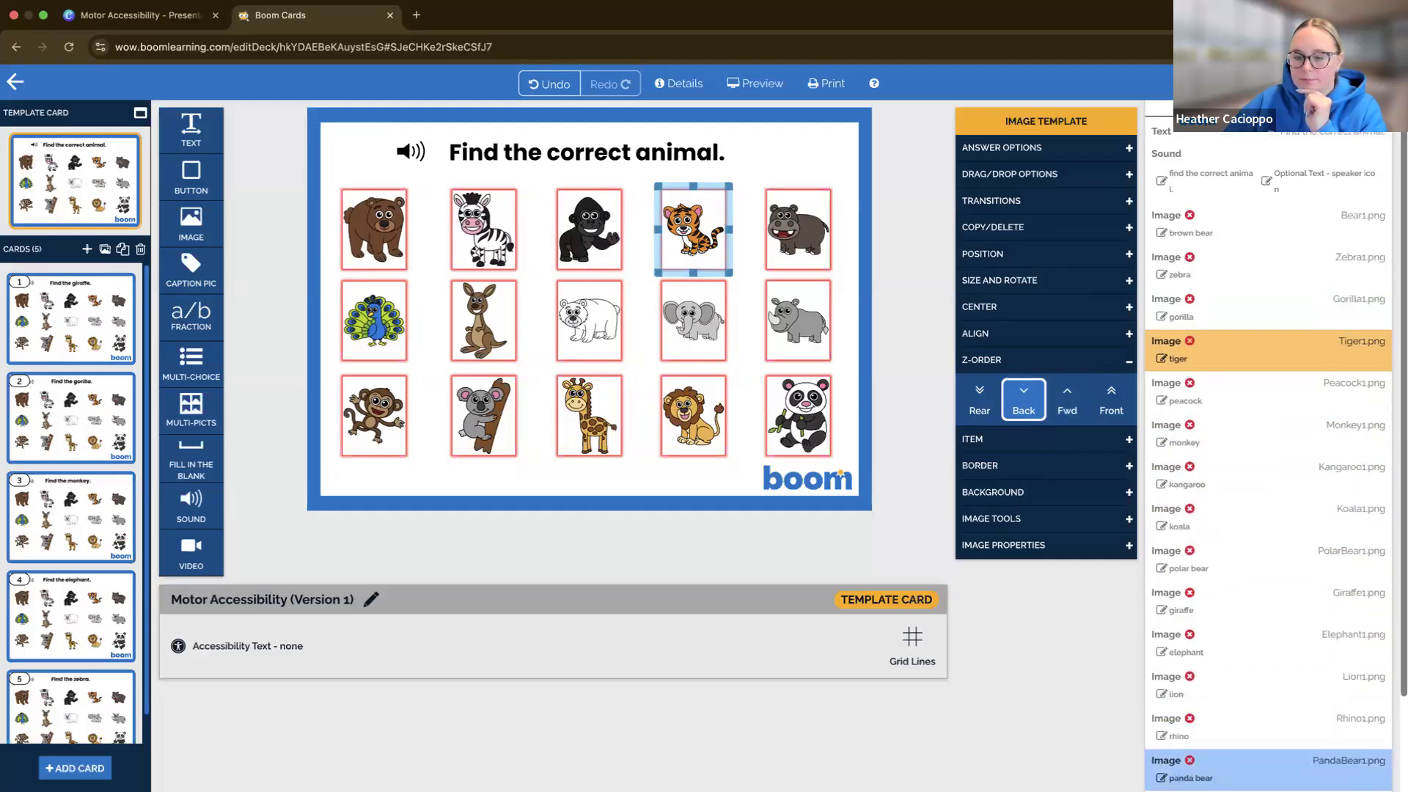
{"action": "scroll", "coordinate": [1269, 763], "scroll_direction": "down", "scroll_amount": 5}
{"action": "left_click", "coordinate": [1232, 704]}
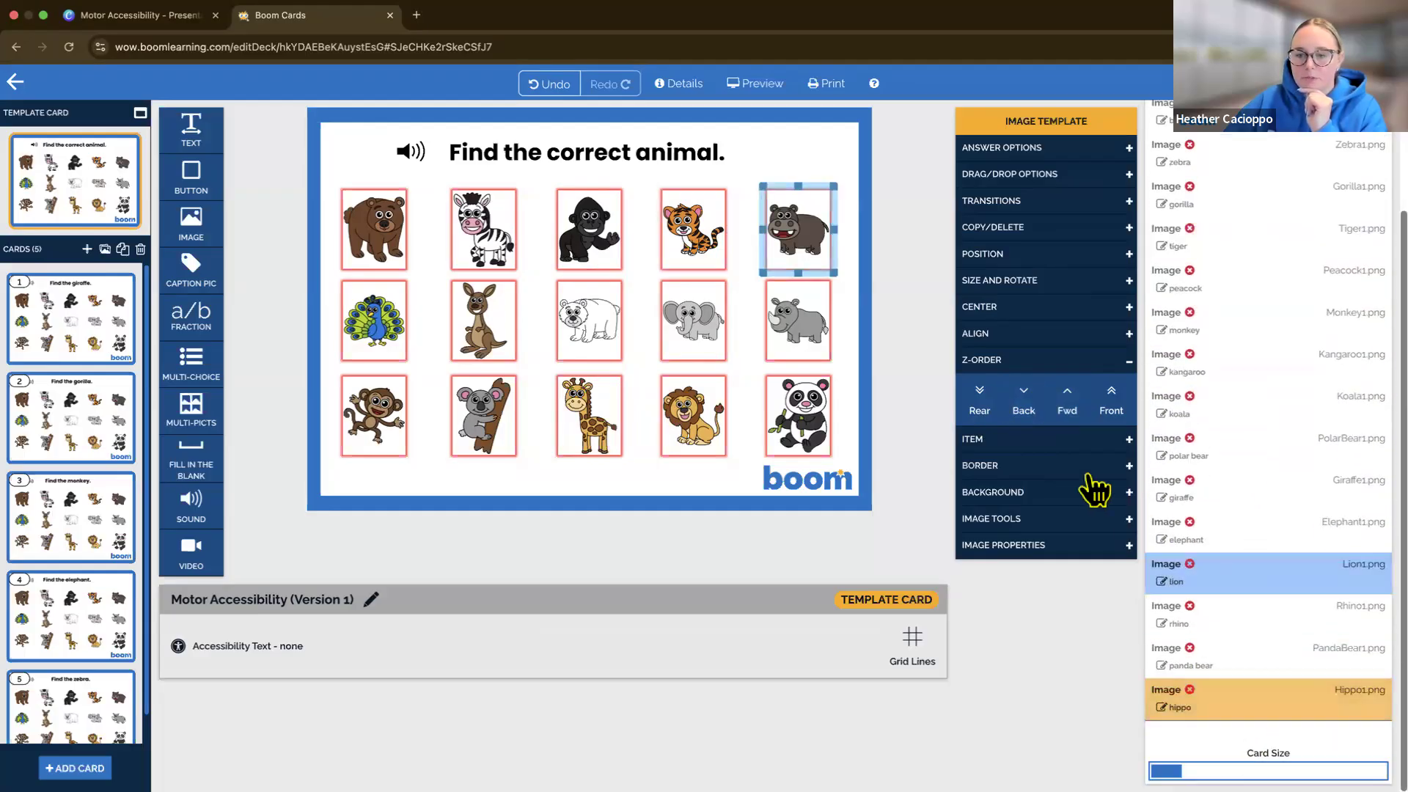
{"action": "left_click", "coordinate": [1027, 411]}
{"action": "left_click", "coordinate": [1027, 411]}
{"action": "left_click", "coordinate": [1026, 411]}
{"action": "left_click", "coordinate": [1024, 407]}
{"action": "left_click", "coordinate": [1024, 407]}
{"action": "left_click", "coordinate": [1025, 407]}
{"action": "left_click", "coordinate": [1024, 407]}
{"action": "left_click", "coordinate": [1024, 407]}
{"action": "left_click", "coordinate": [1025, 407]}
{"action": "left_click", "coordinate": [1024, 407]}
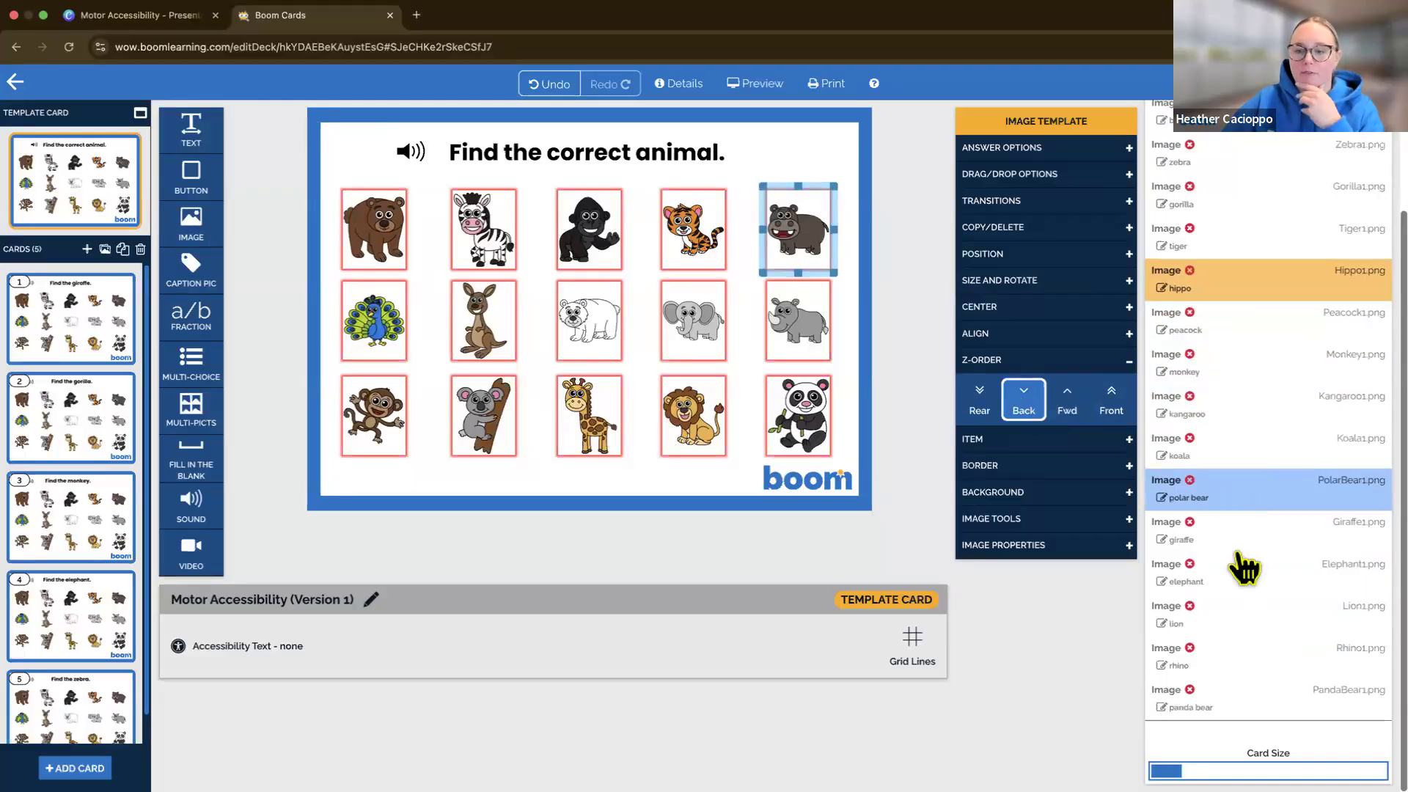
Move the kangaroo image in the Z-Order so it directly follows the peacock in the selectable list
{"action": "left_click", "coordinate": [1203, 404]}
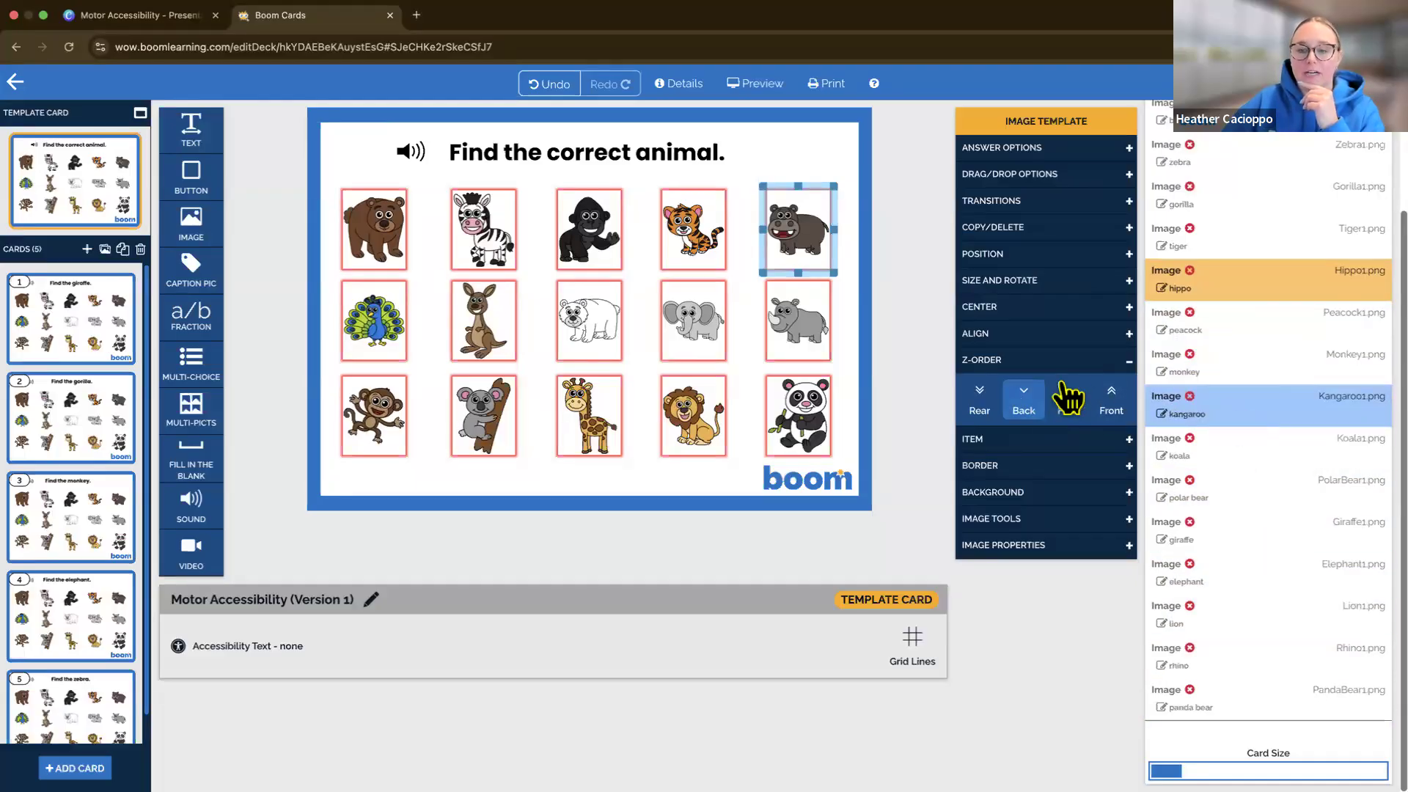
{"action": "left_click", "coordinate": [1024, 399]}
{"action": "left_click", "coordinate": [1027, 399]}
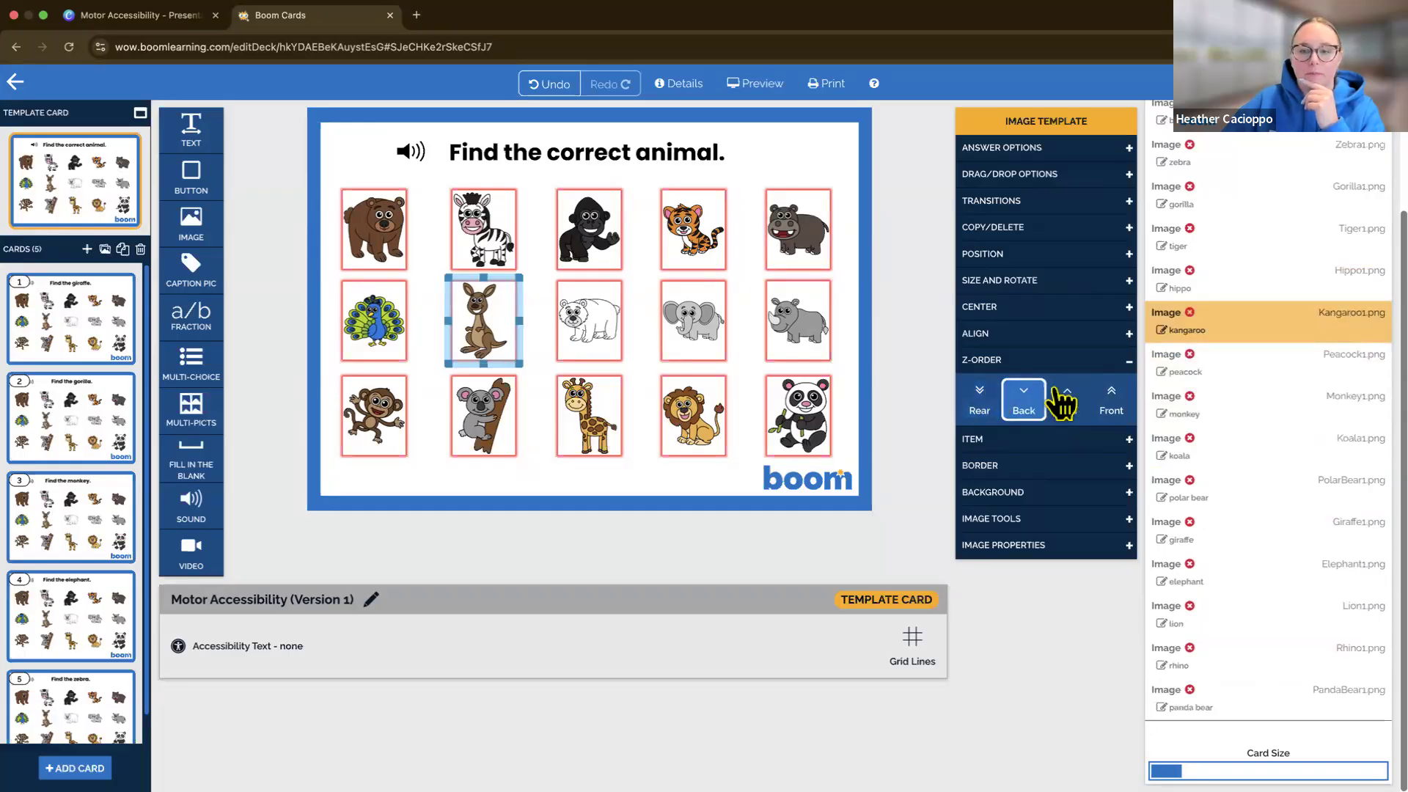
{"action": "left_click", "coordinate": [1063, 393]}
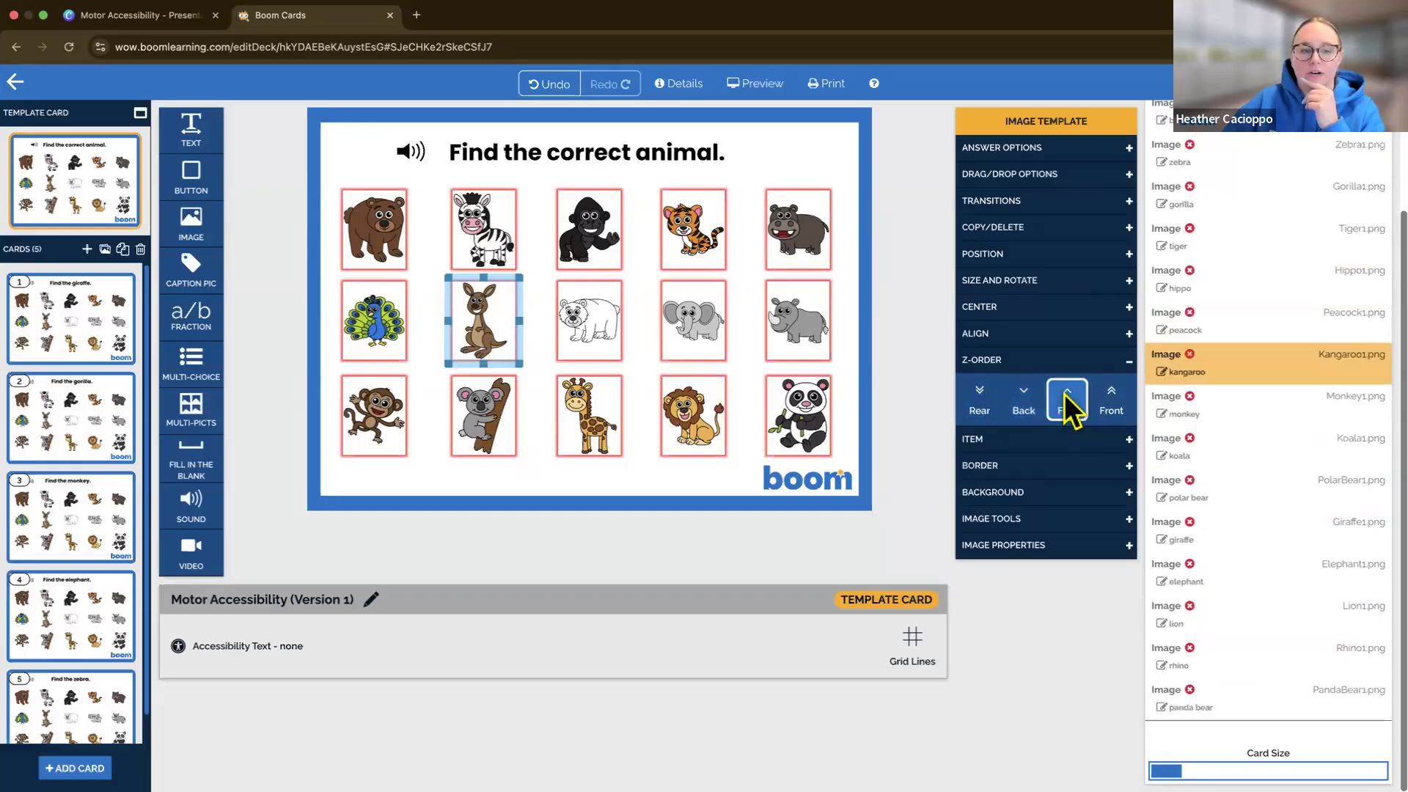
Move the polar bear image back in the Z-Order so it directly follows the kangaroo in the selectable list
{"action": "left_click", "coordinate": [1246, 490]}
{"action": "left_click", "coordinate": [1023, 392]}
{"action": "left_click", "coordinate": [1023, 392]}
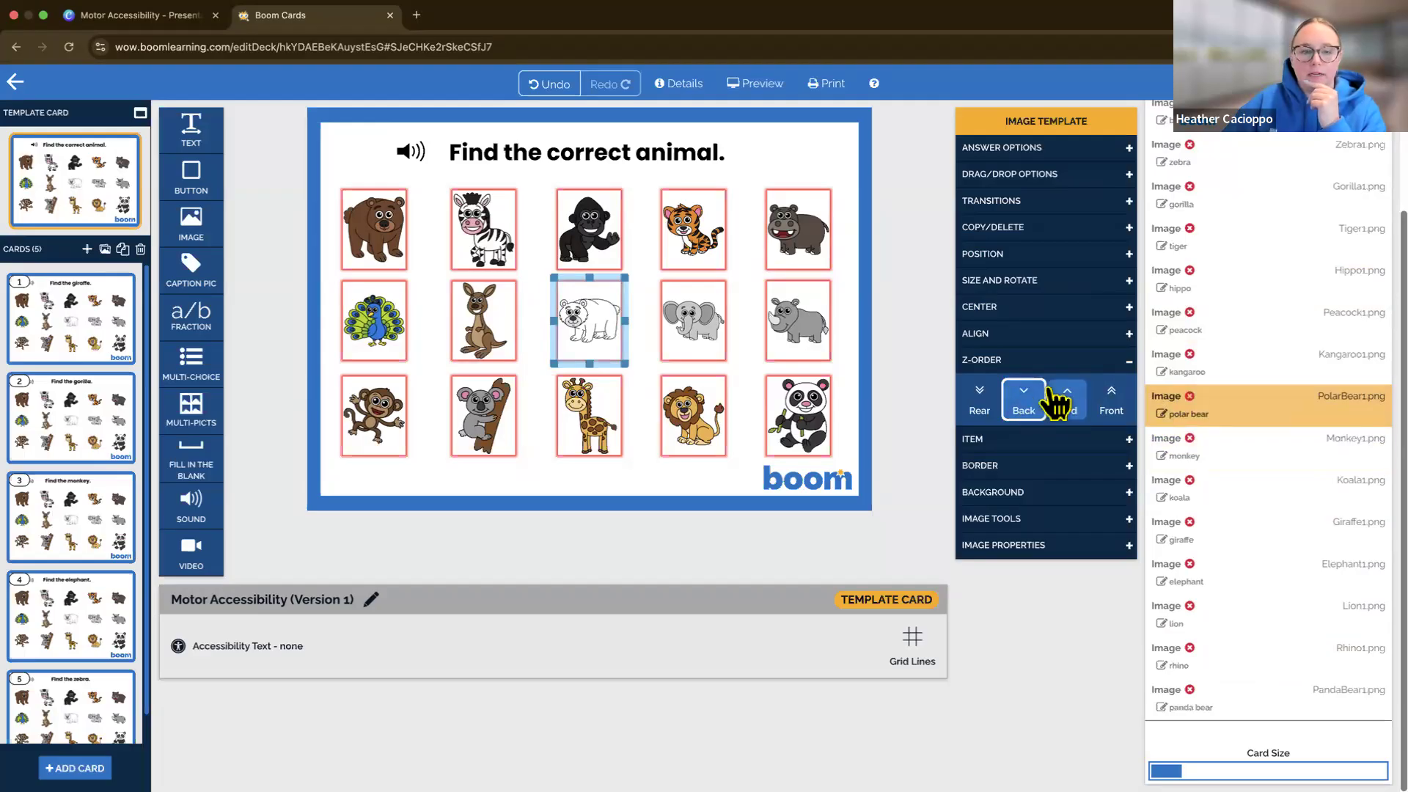
Move the elephant image back in the Z-Order so it directly follows the polar bear in the selectable list
{"action": "left_click", "coordinate": [1182, 570]}
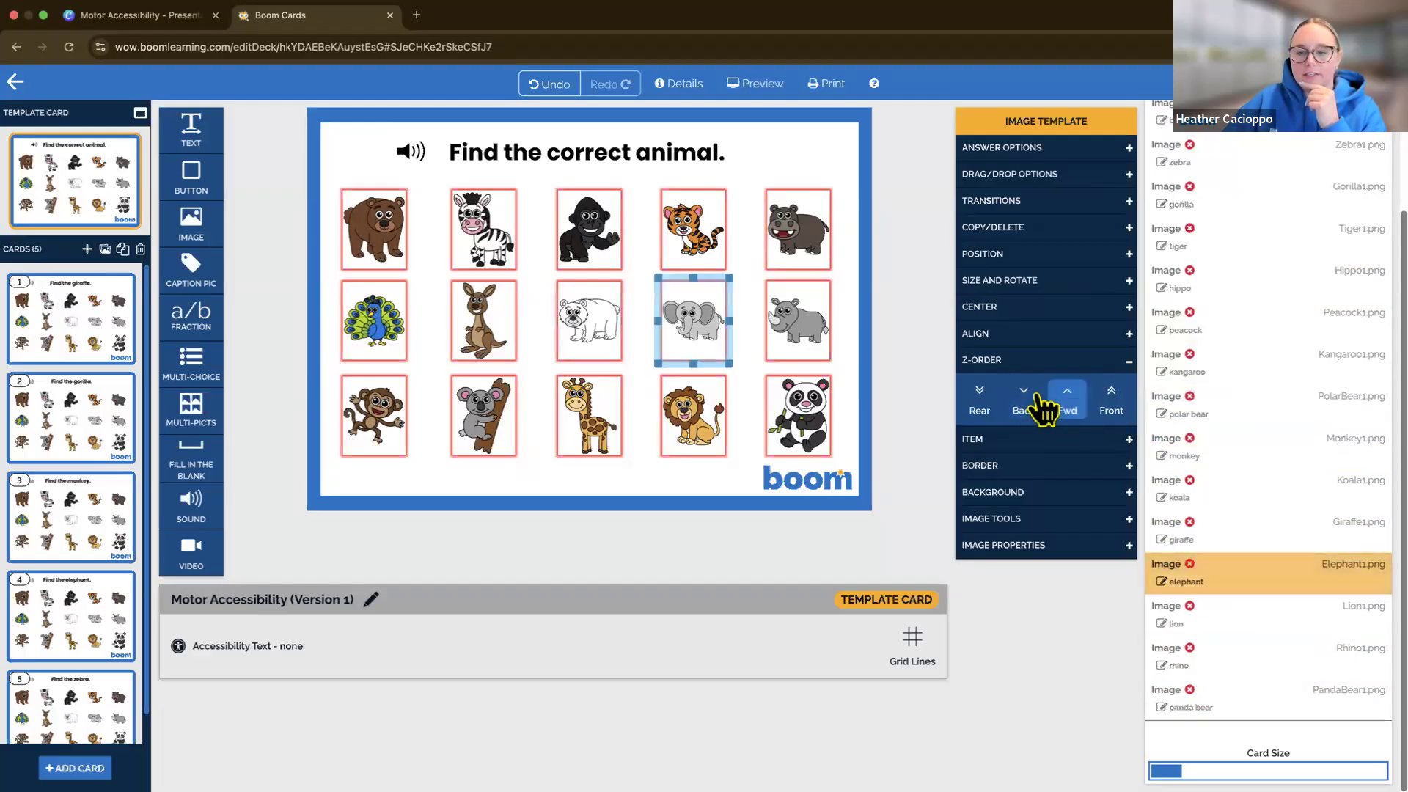
{"action": "left_click", "coordinate": [1026, 400]}
{"action": "left_click", "coordinate": [1026, 400]}
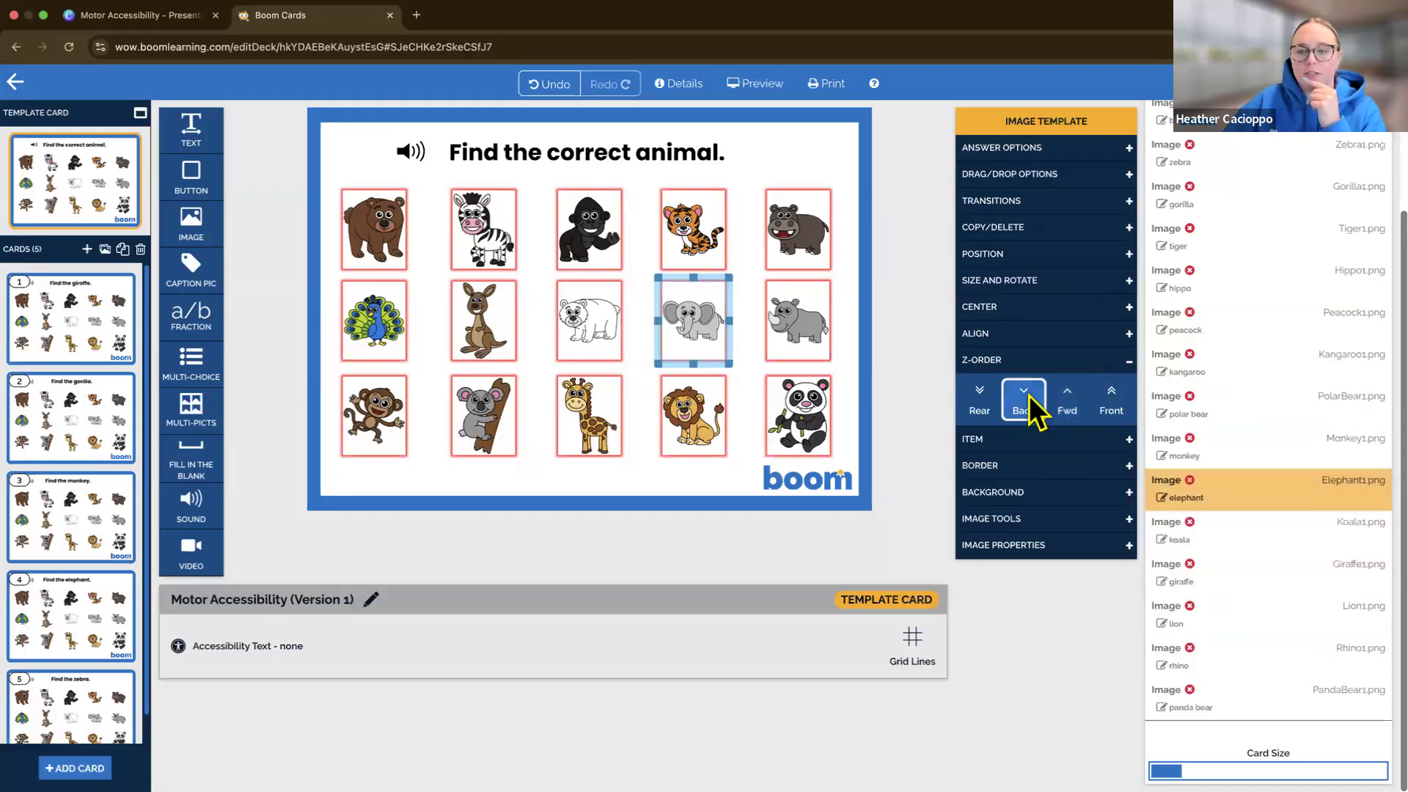
{"action": "left_click", "coordinate": [1028, 396]}
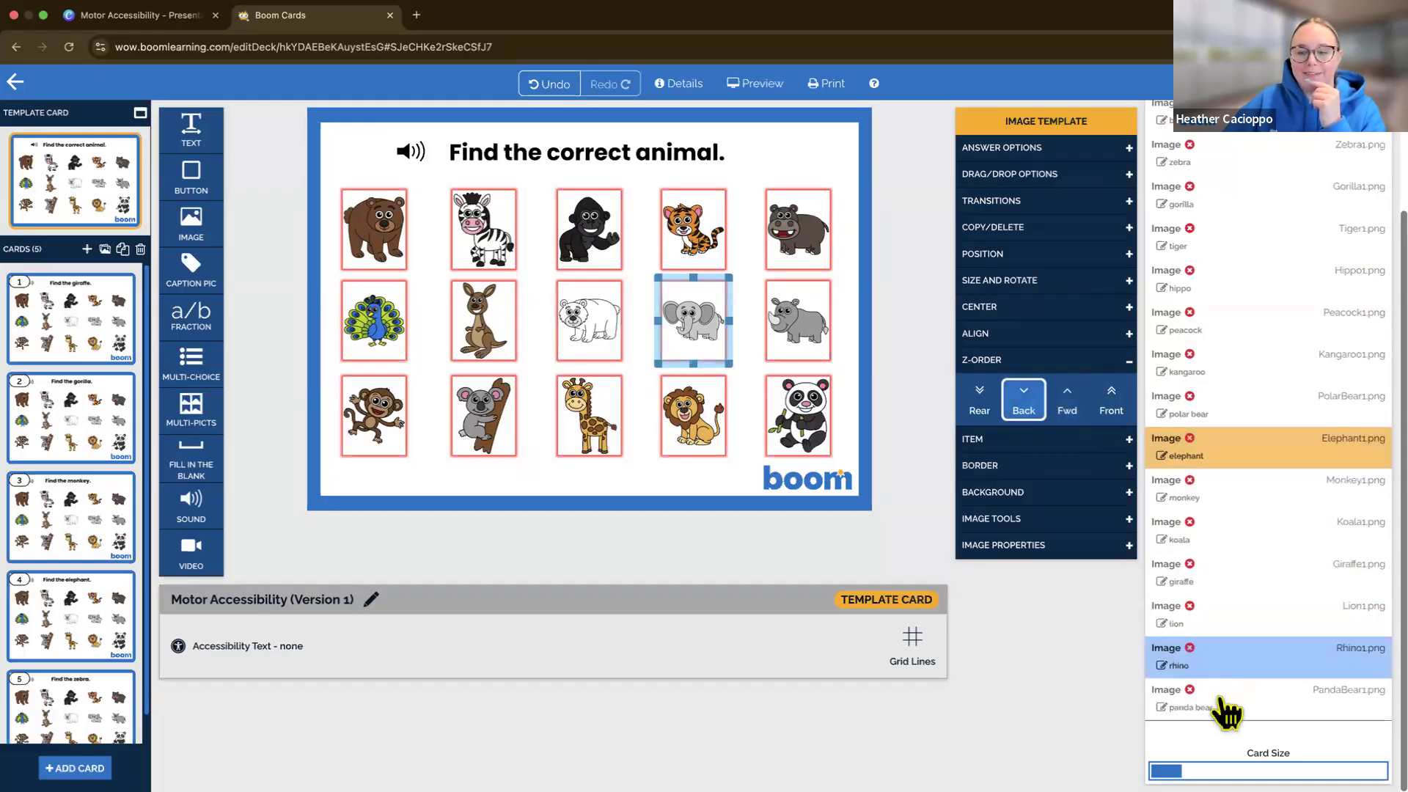
Move the rhino image back in the Z-Order so it directly follows the elephant in the selectable list
{"action": "left_click", "coordinate": [1219, 649]}
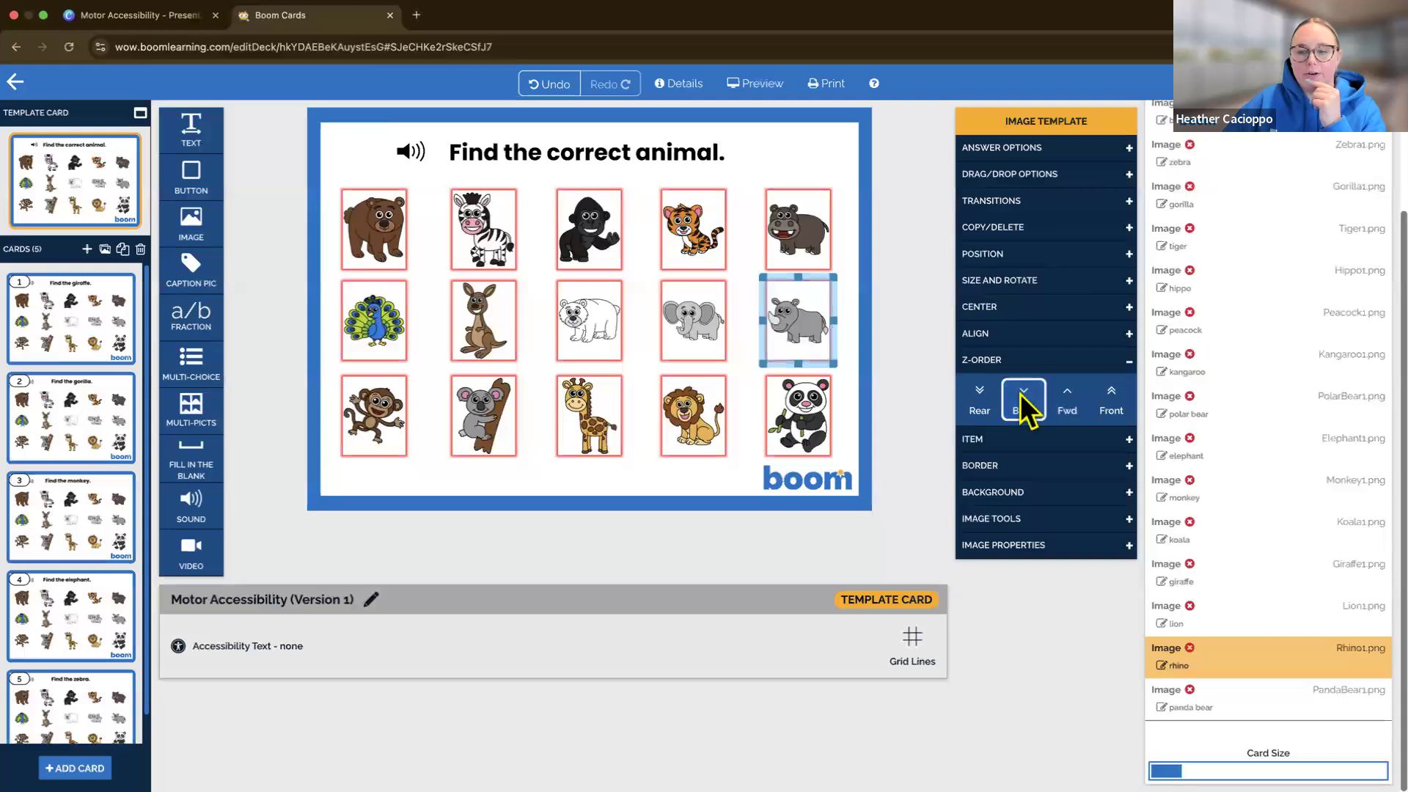
{"action": "left_click", "coordinate": [1022, 396]}
{"action": "left_click", "coordinate": [1022, 396]}
{"action": "left_click", "coordinate": [1021, 396]}
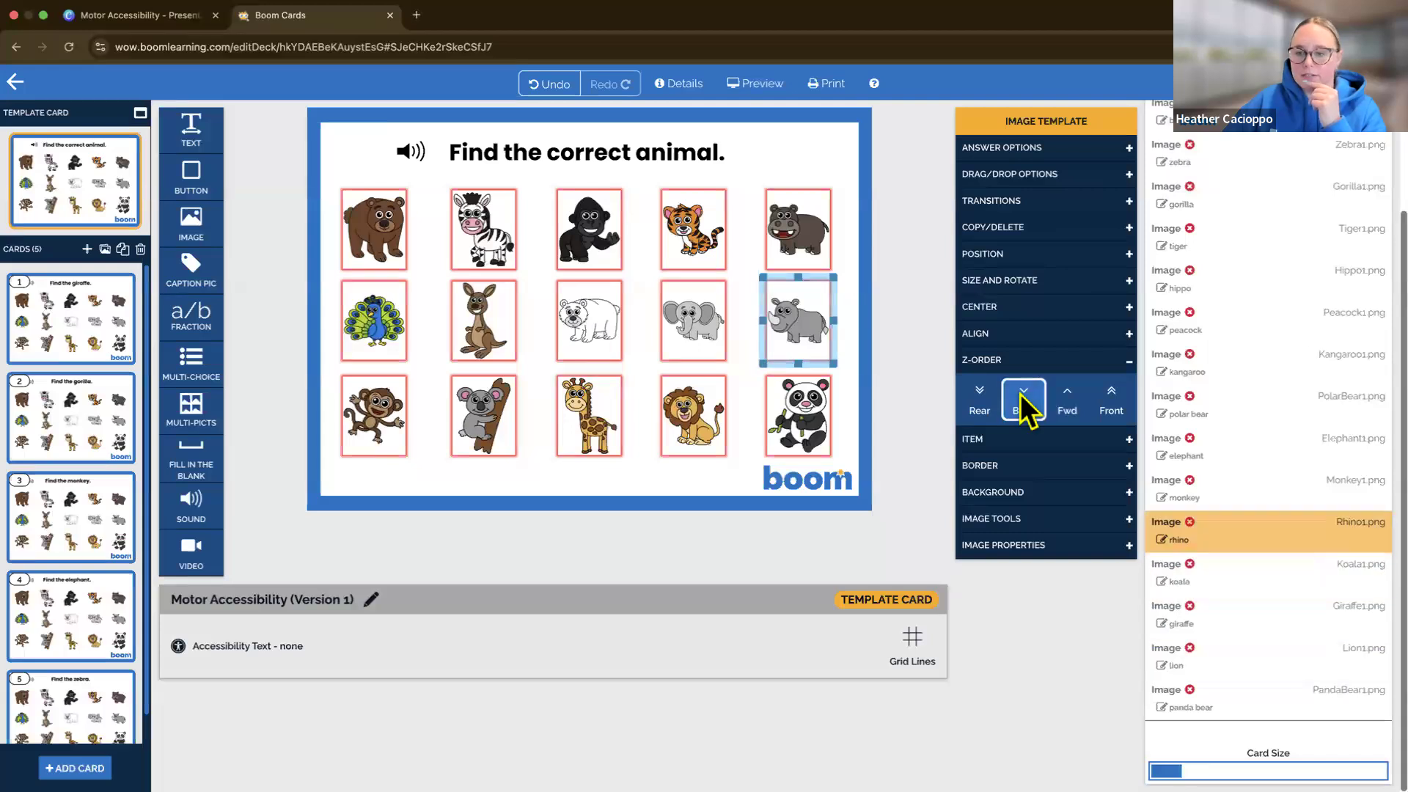
{"action": "left_click", "coordinate": [1019, 393]}
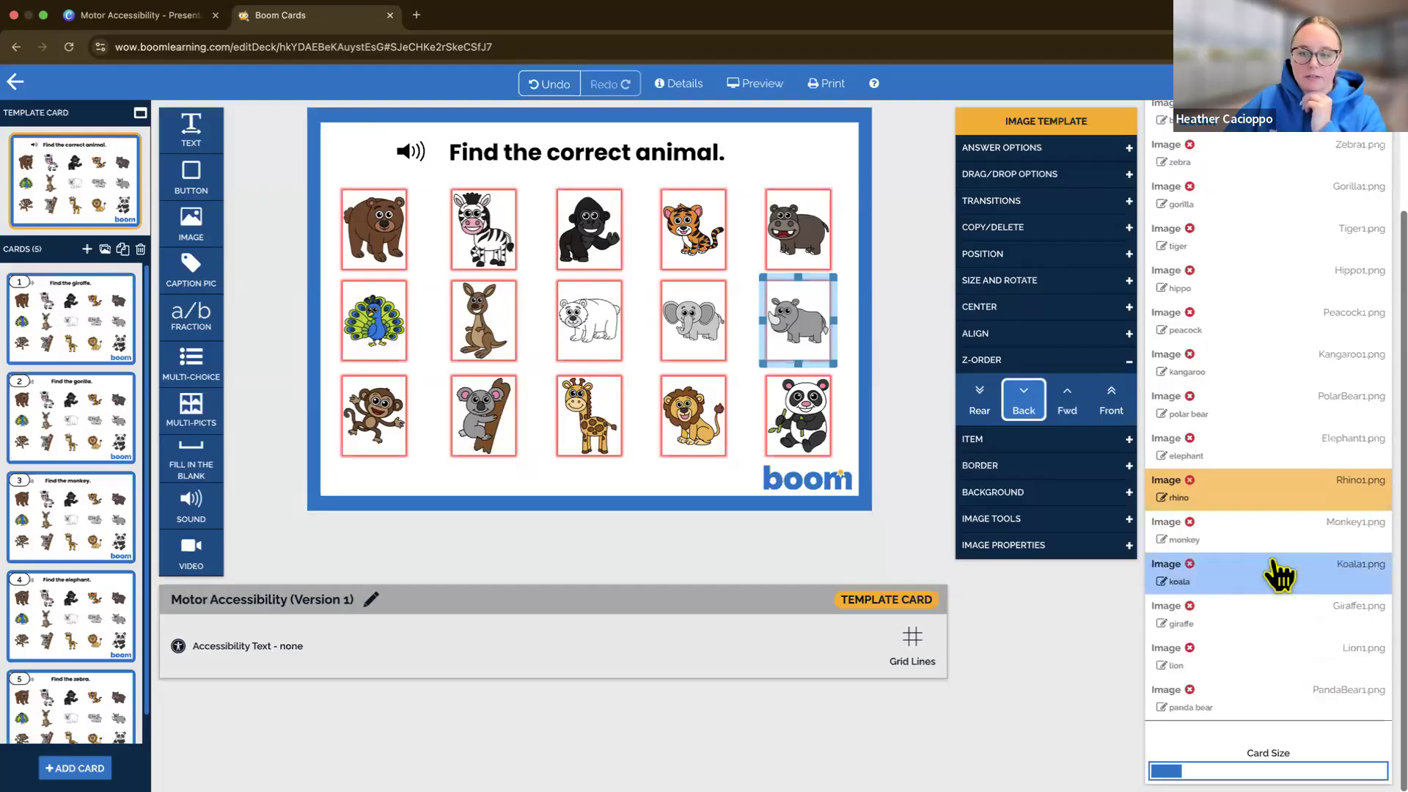
Review cards 1 to 4 to check that their selectable image lists follow the template card's order
{"action": "scroll", "coordinate": [1274, 564], "scroll_direction": "up", "scroll_amount": 2}
{"action": "left_click", "coordinate": [76, 307]}
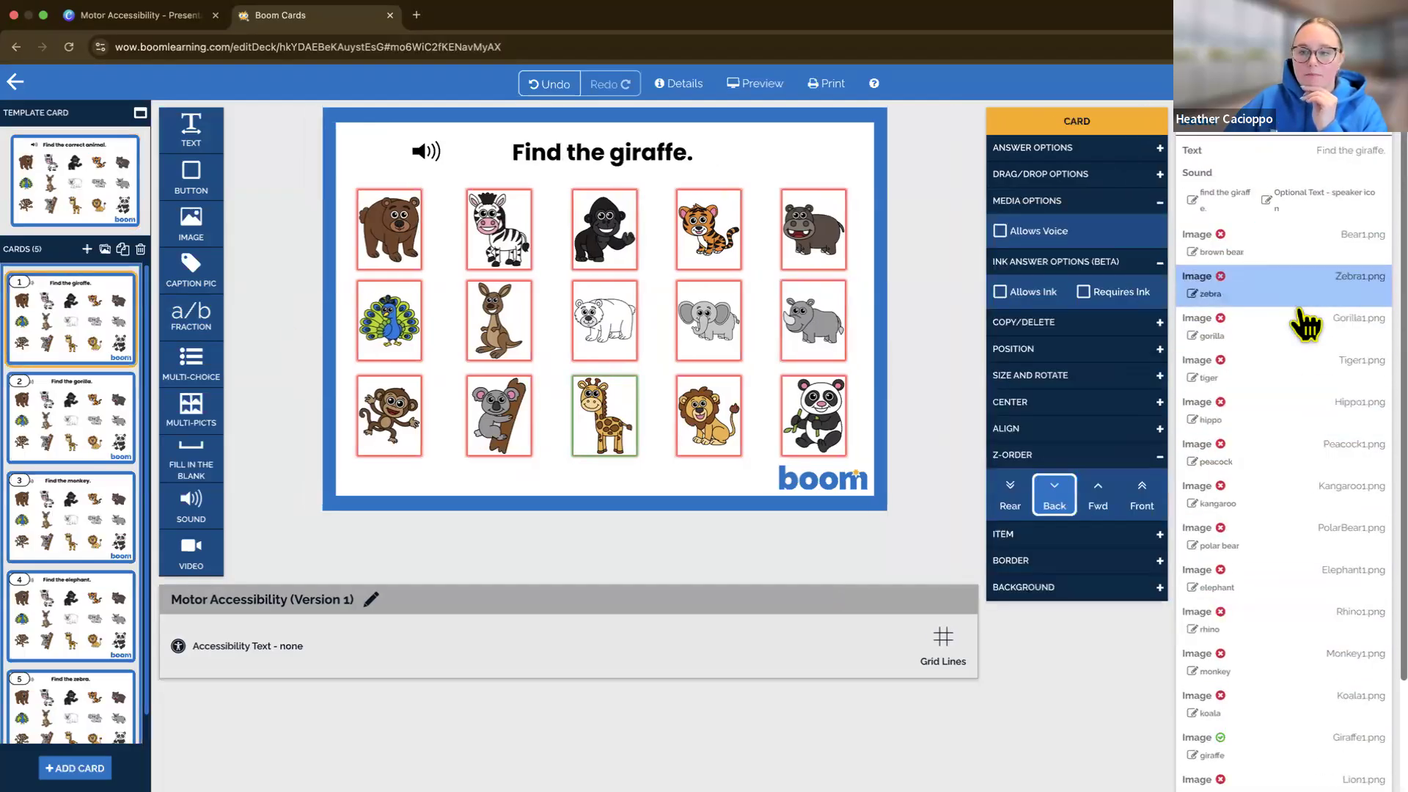
{"action": "left_click", "coordinate": [100, 434]}
{"action": "left_click", "coordinate": [92, 531]}
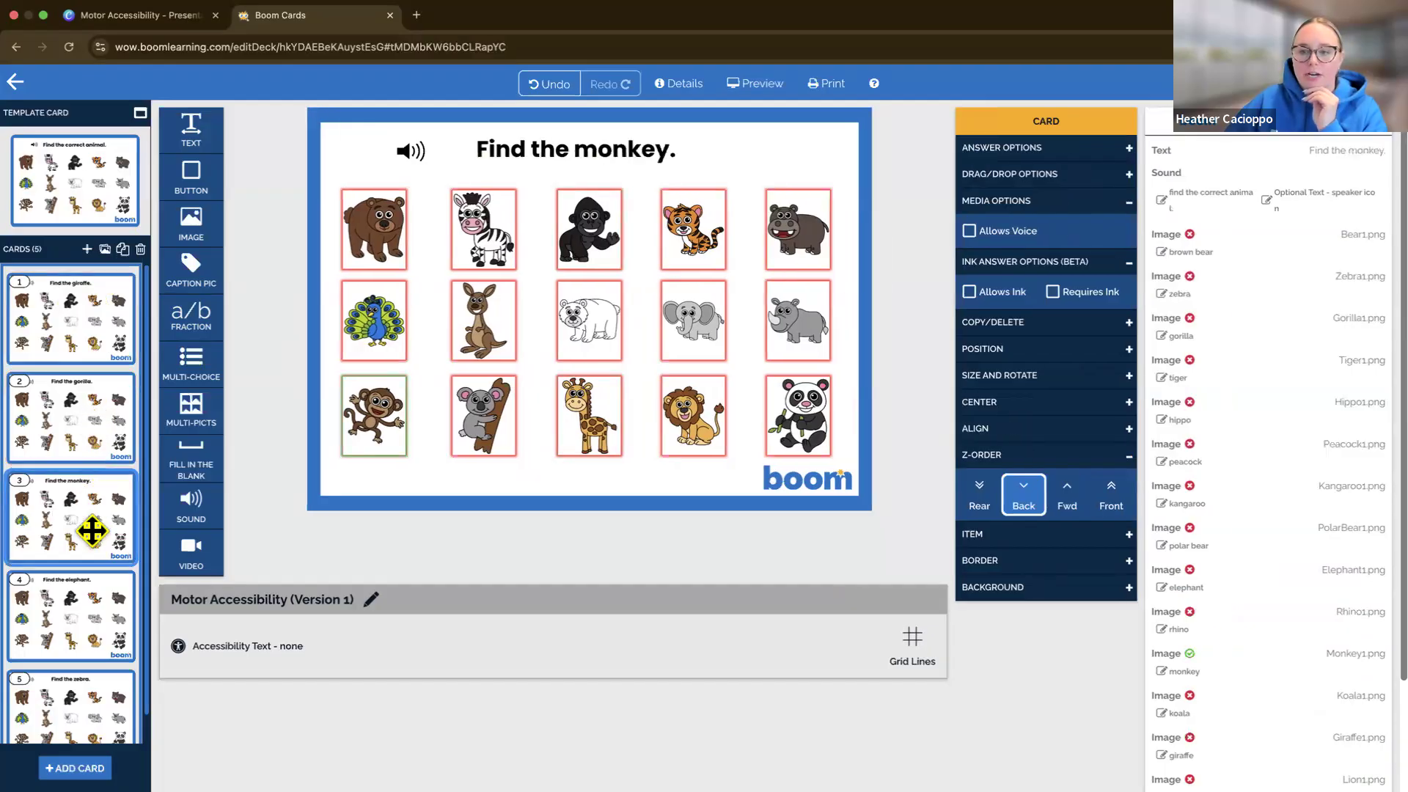
{"action": "left_click", "coordinate": [97, 593]}
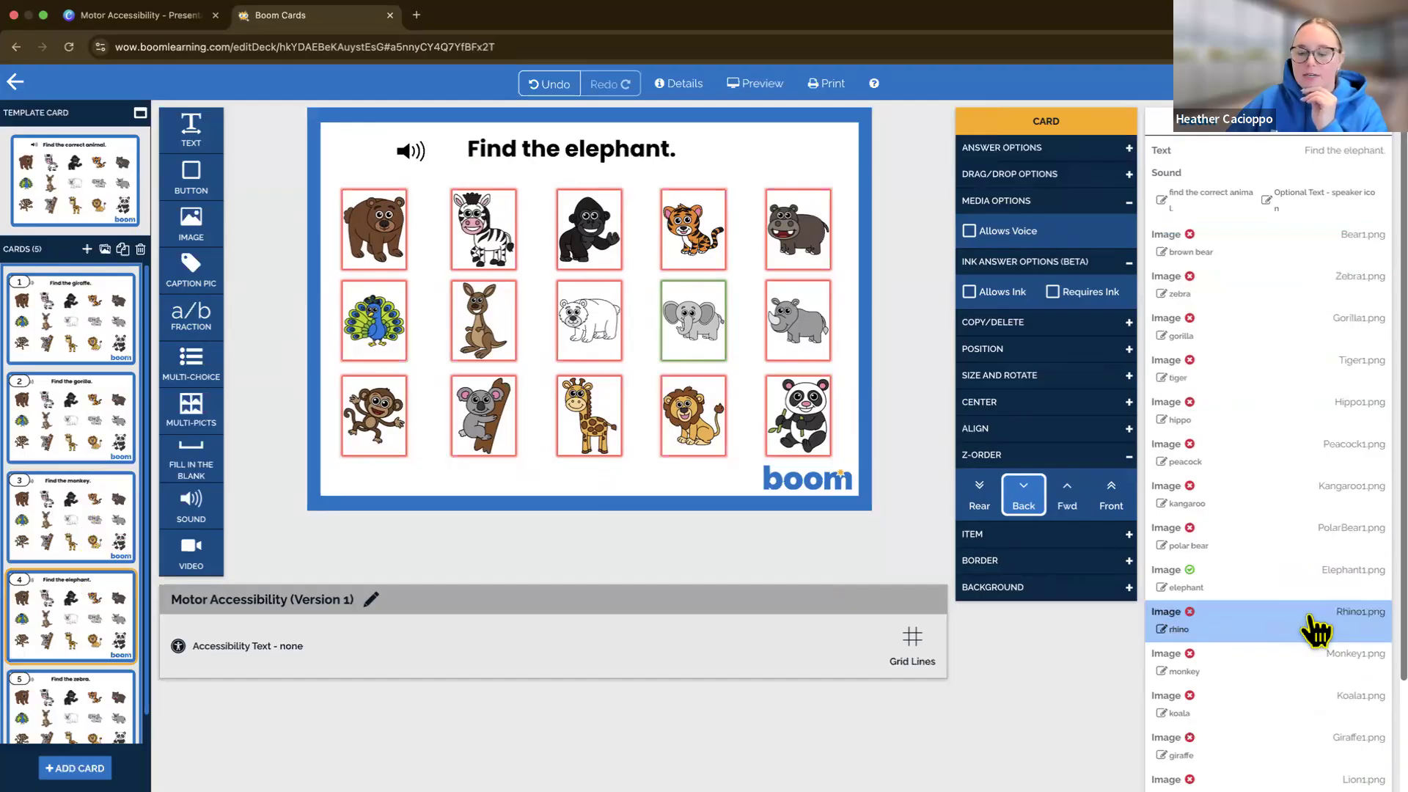
{"action": "scroll", "coordinate": [1316, 629], "scroll_direction": "down", "scroll_amount": 3}
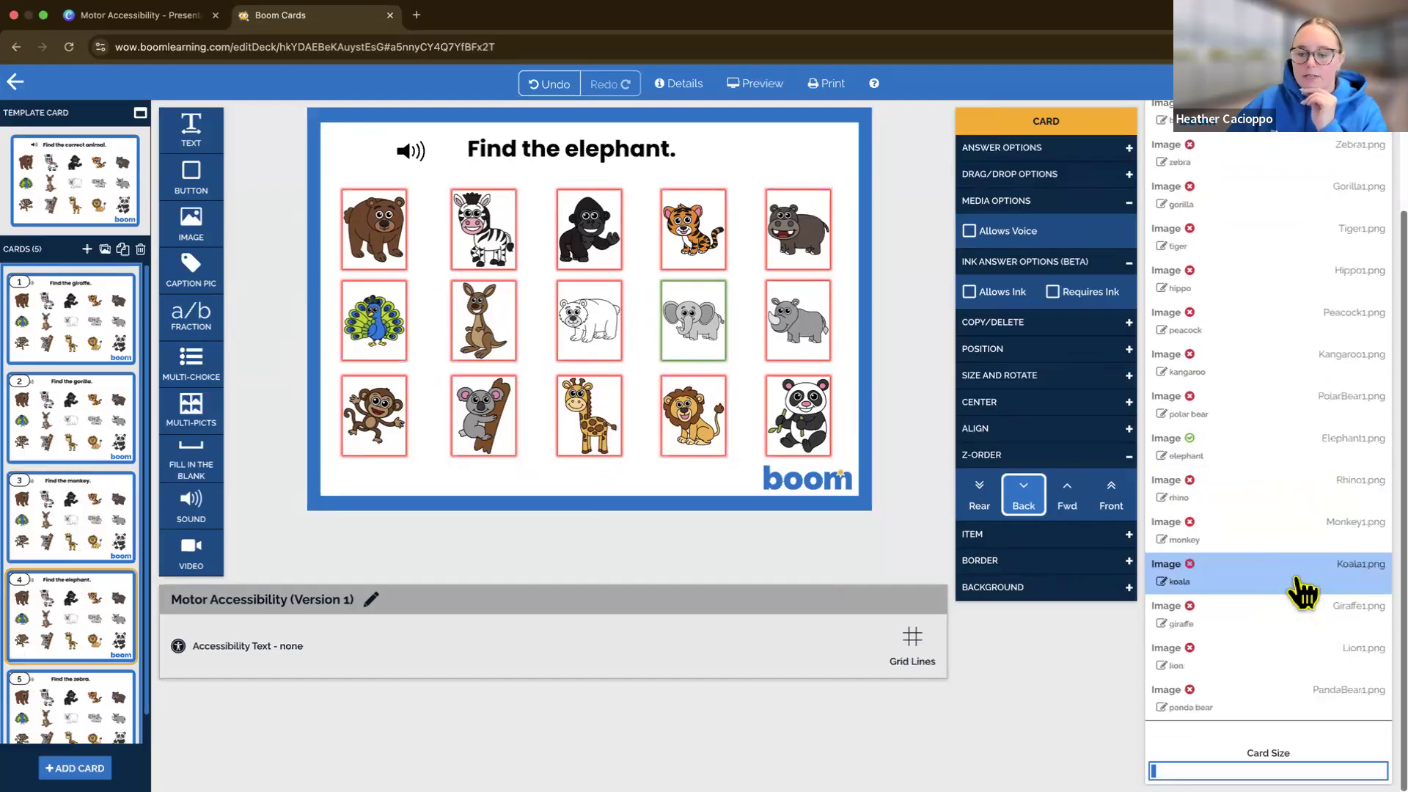
{"action": "scroll", "coordinate": [1303, 590], "scroll_direction": "up", "scroll_amount": 3}
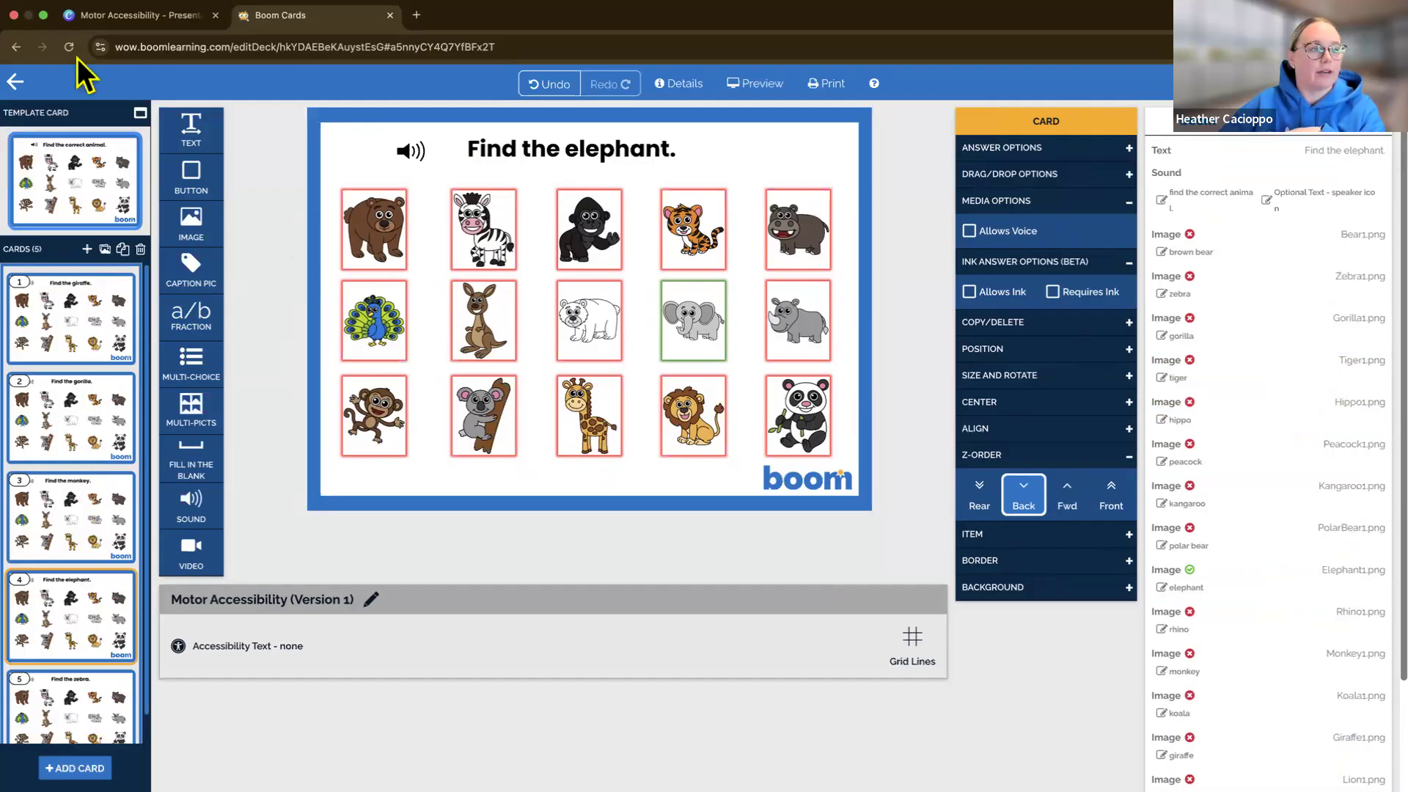
Leave this deck, open Motor Accessibility (Version 2) for editing, and inspect the template card's text and sound items
{"action": "left_click", "coordinate": [16, 81]}
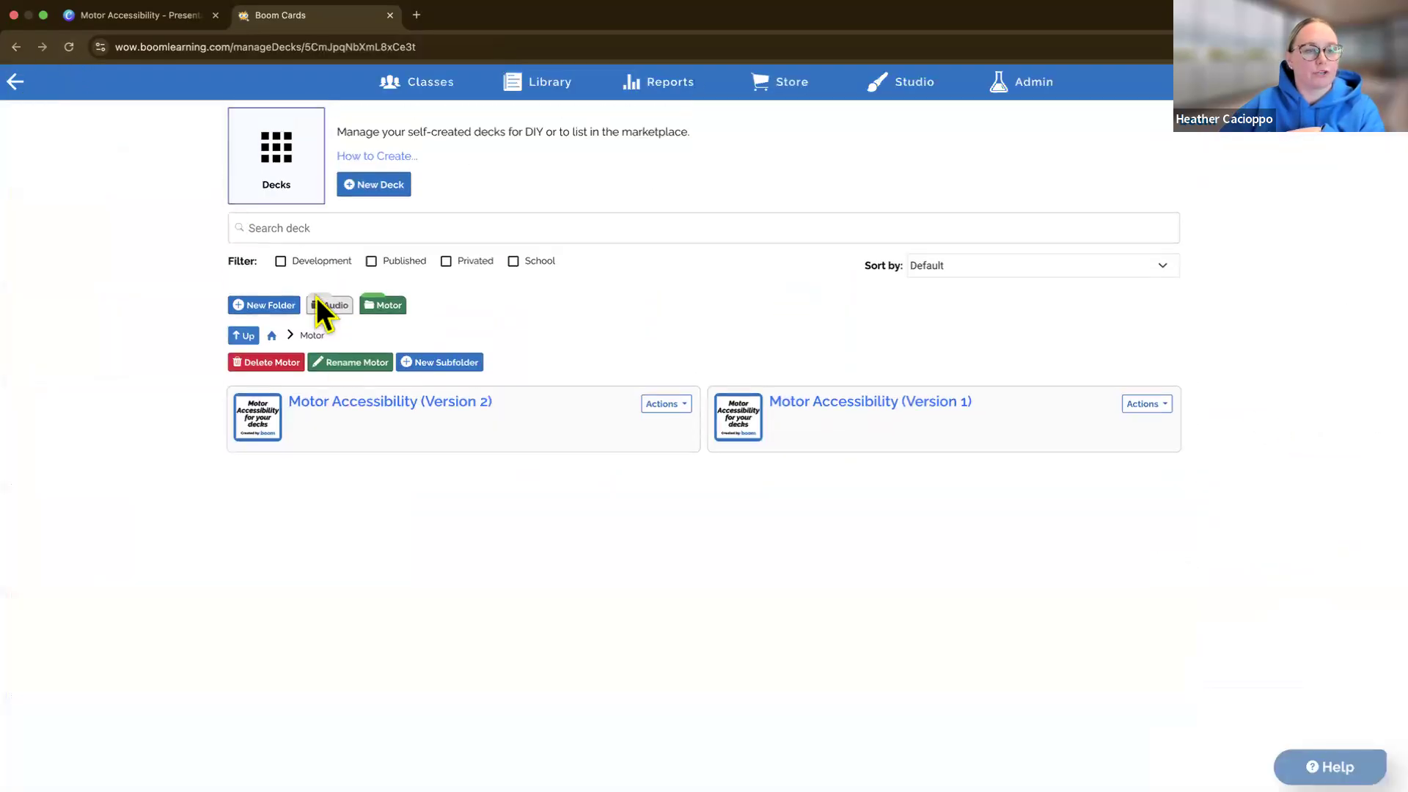
{"action": "left_click", "coordinate": [451, 420]}
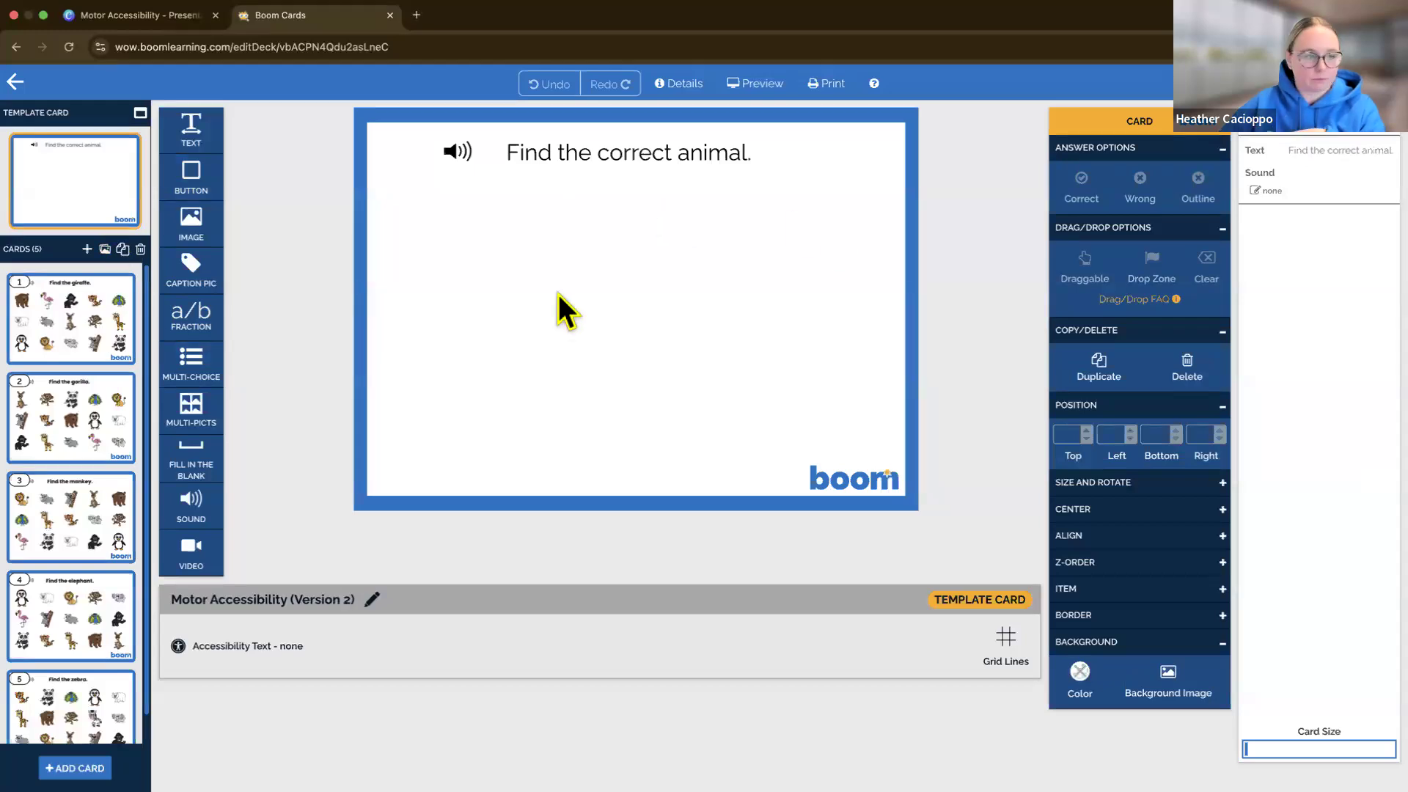
{"action": "left_click", "coordinate": [557, 153]}
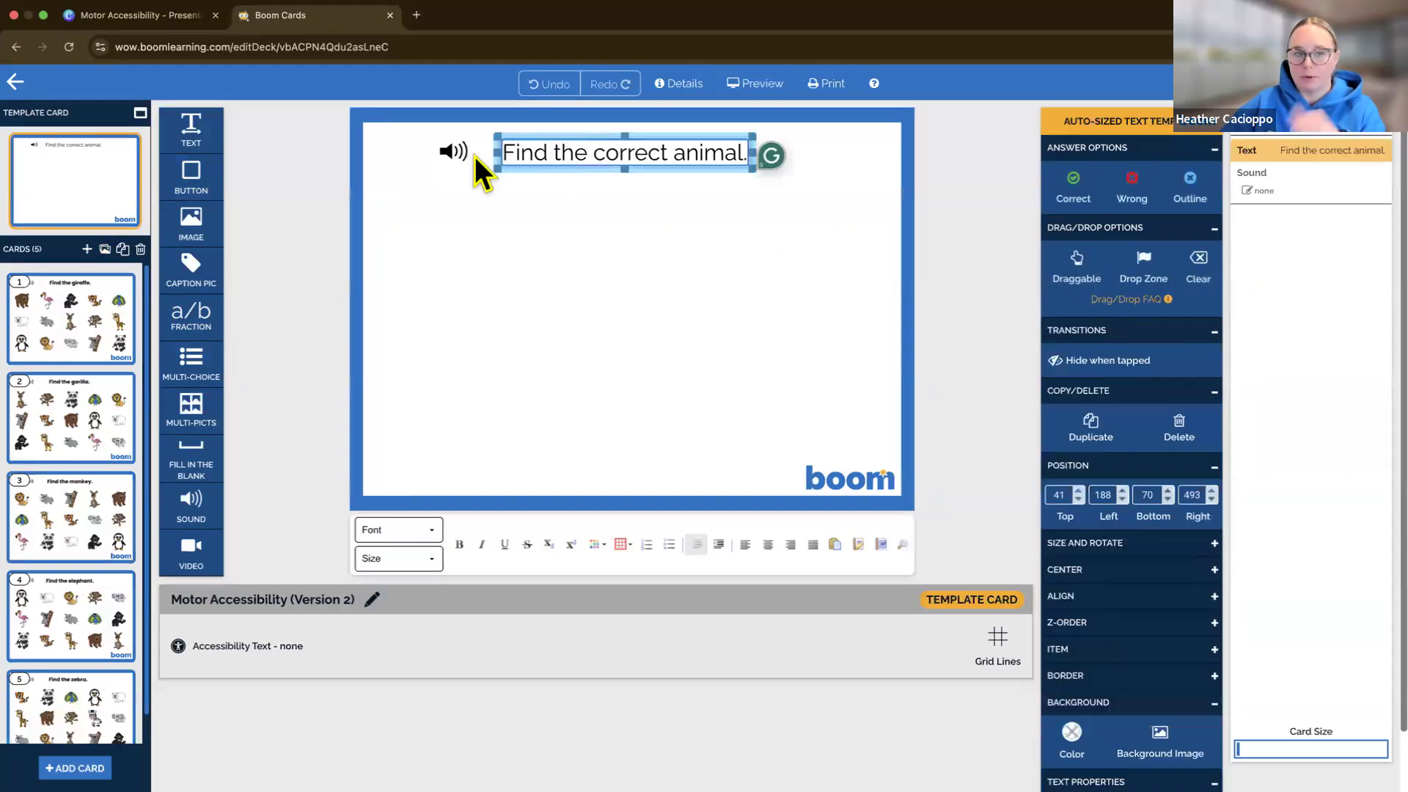
{"action": "left_click", "coordinate": [474, 156]}
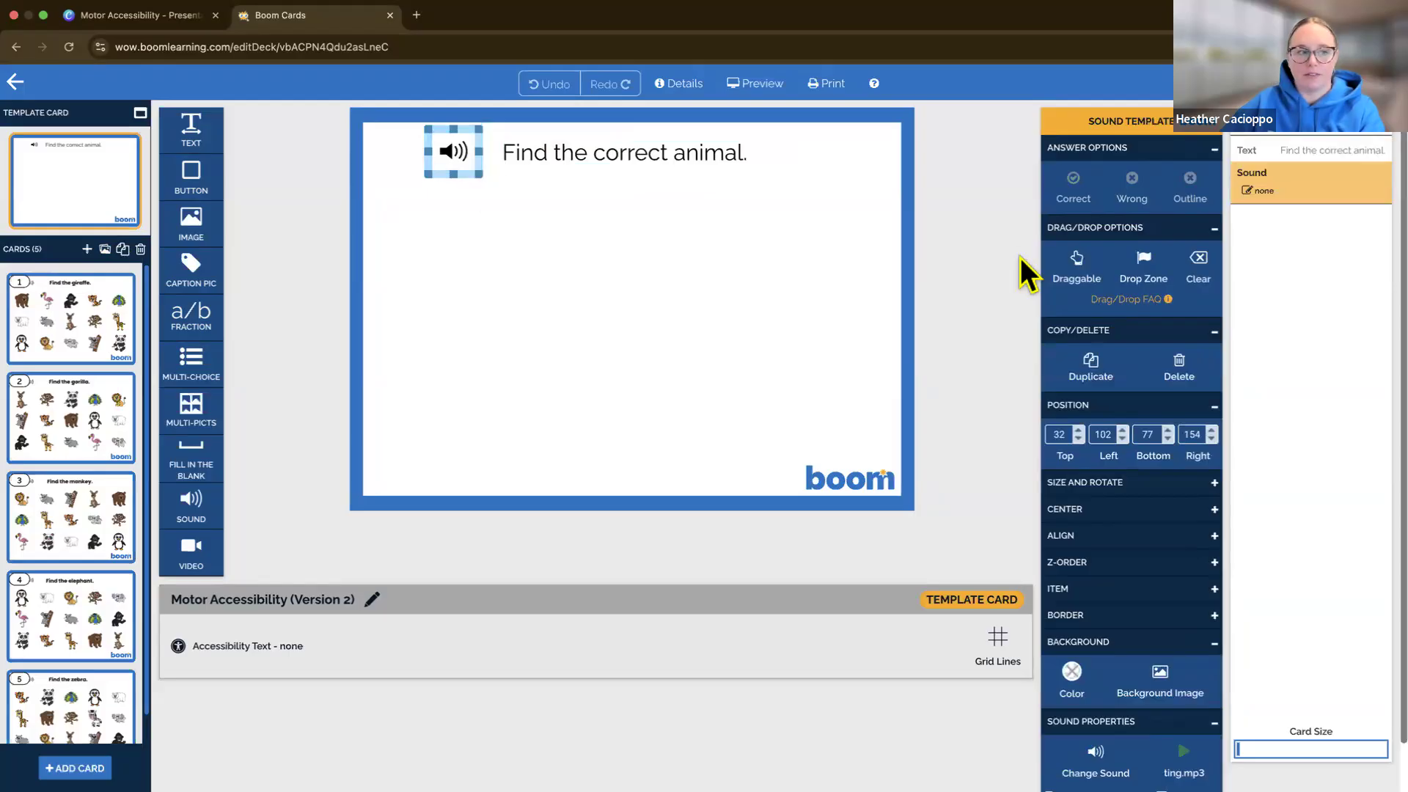
Review the animal layouts and selectable image lists on cards 1 to 5 of the Version 2 deck
{"action": "left_click", "coordinate": [38, 323]}
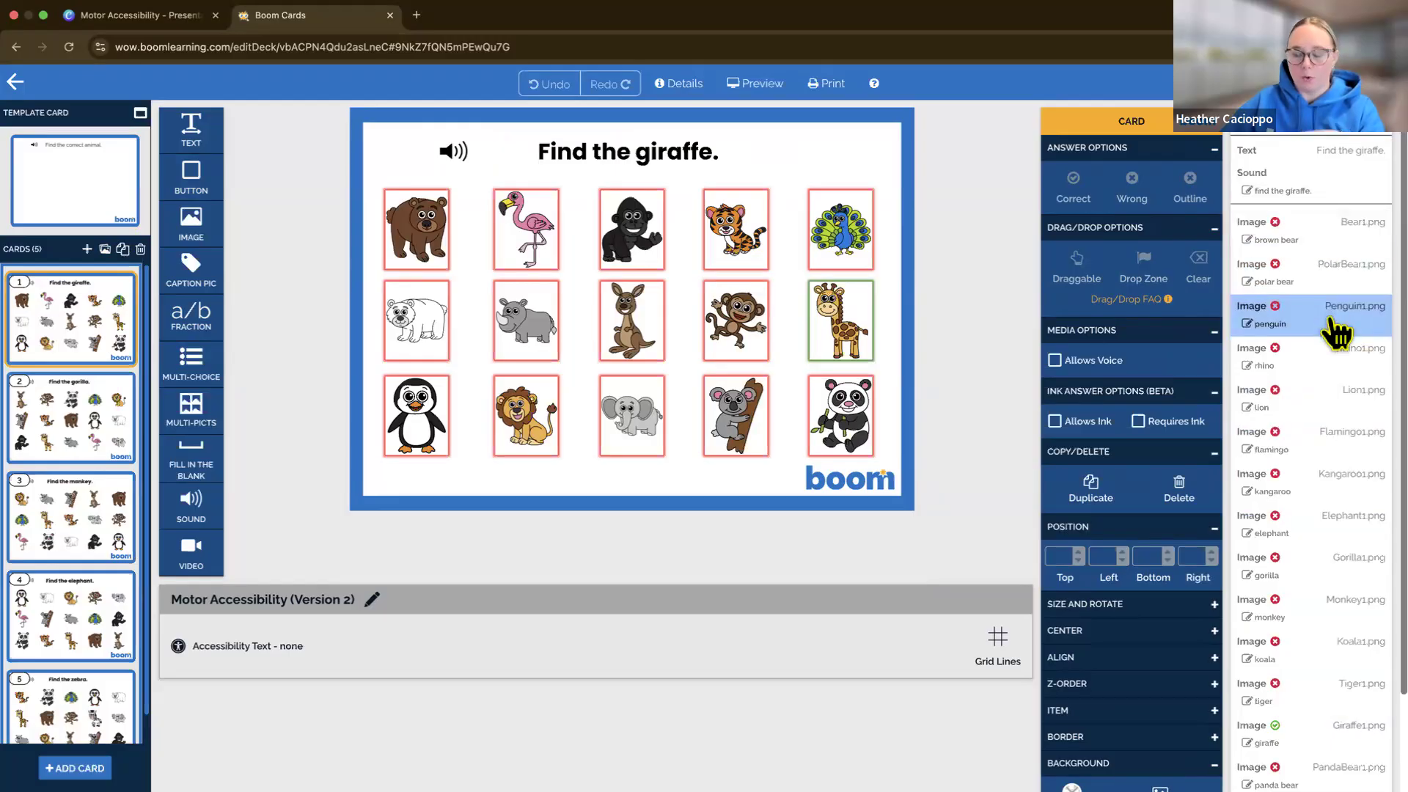
{"action": "left_click", "coordinate": [60, 437]}
{"action": "scroll", "coordinate": [61, 448], "scroll_direction": "down", "scroll_amount": 1}
{"action": "left_click", "coordinate": [72, 473]}
{"action": "left_click", "coordinate": [83, 546]}
{"action": "left_click", "coordinate": [82, 652]}
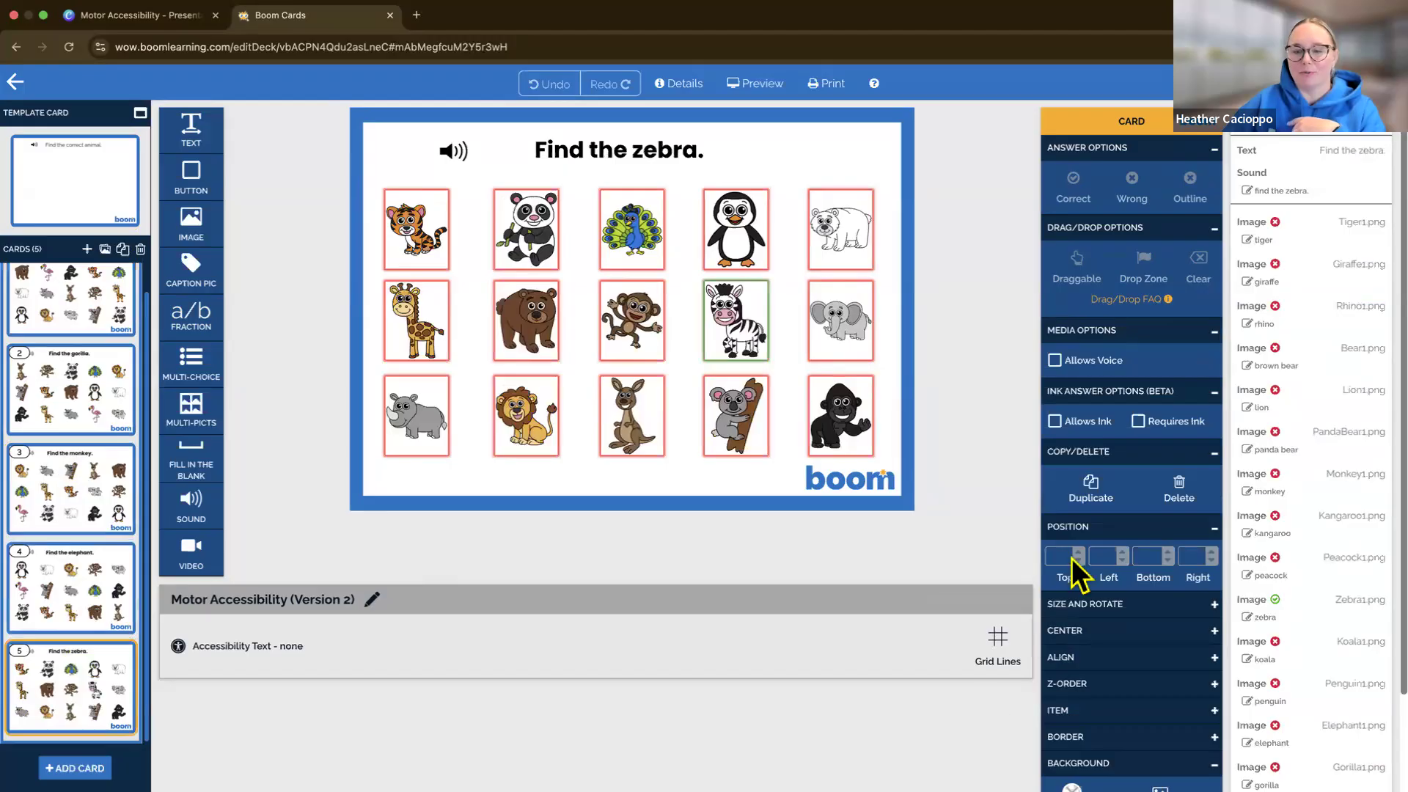
Collapse the answer, drag/drop, media, ink and copy/delete options and expand the Z-Order options
{"action": "left_click", "coordinate": [1214, 453]}
{"action": "left_click", "coordinate": [1214, 392]}
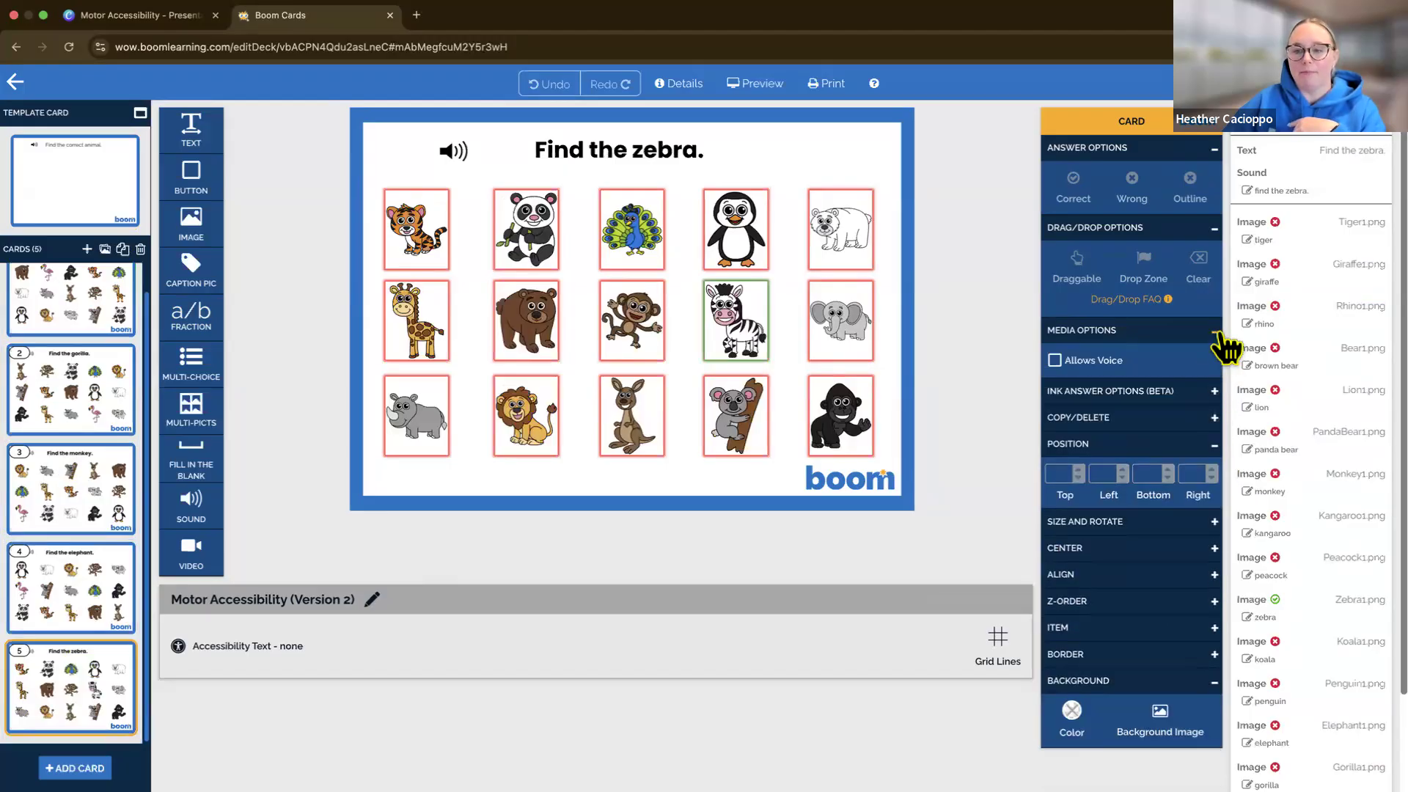
{"action": "left_click", "coordinate": [1214, 330]}
{"action": "left_click", "coordinate": [1214, 228]}
{"action": "left_click", "coordinate": [1214, 149]}
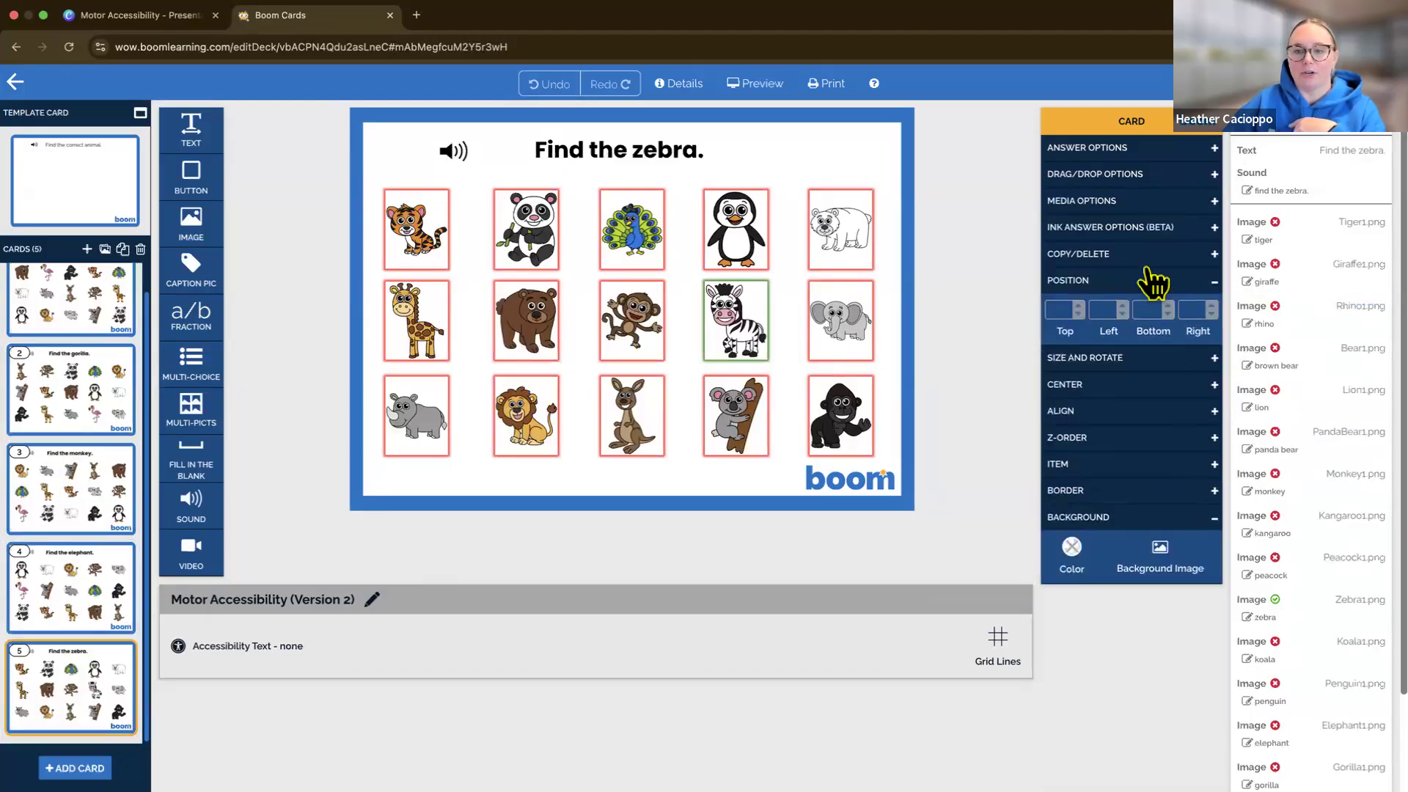
{"action": "left_click", "coordinate": [1096, 440]}
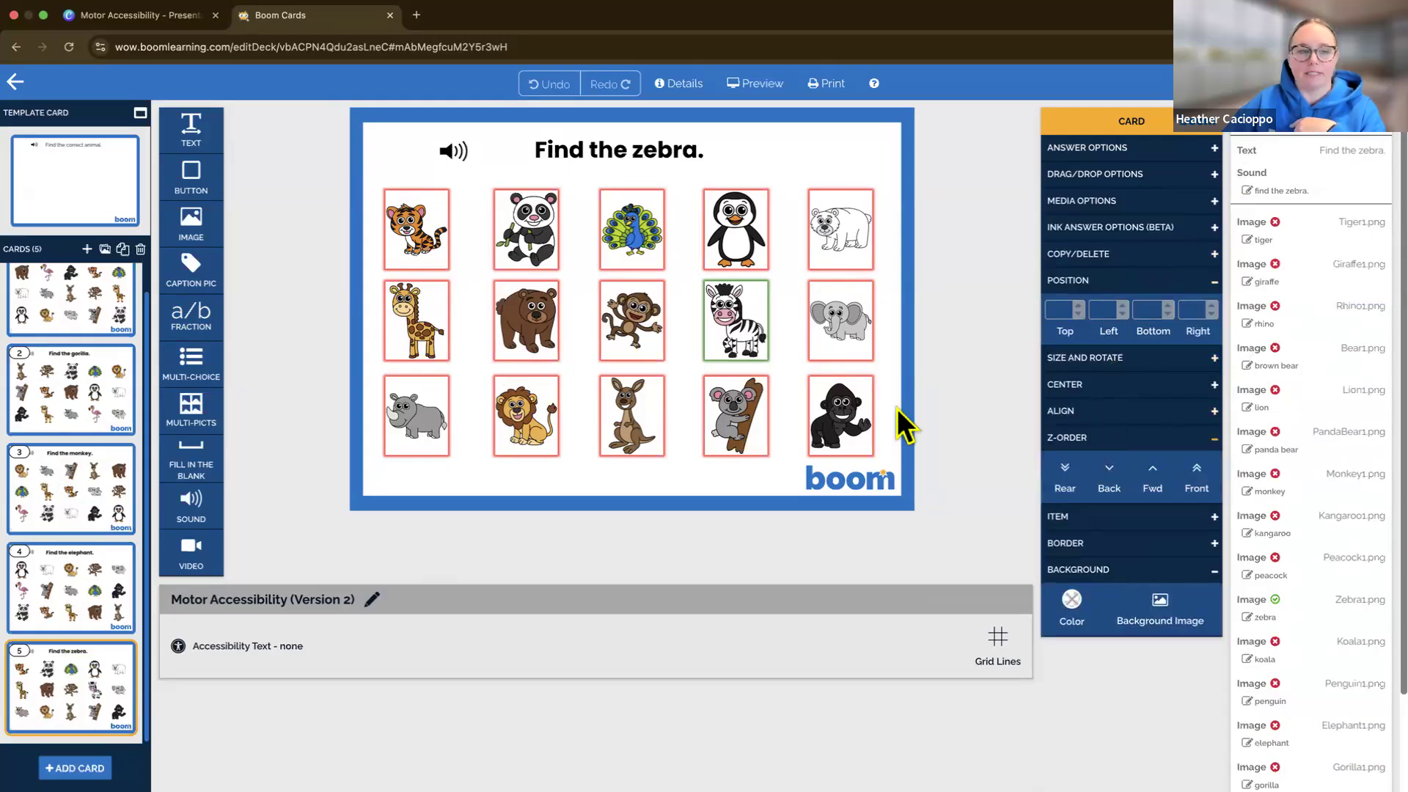
On the "Find the elephant" card, move the polar bear image back in the Z-Order so it directly follows the penguin
{"action": "left_click", "coordinate": [70, 332]}
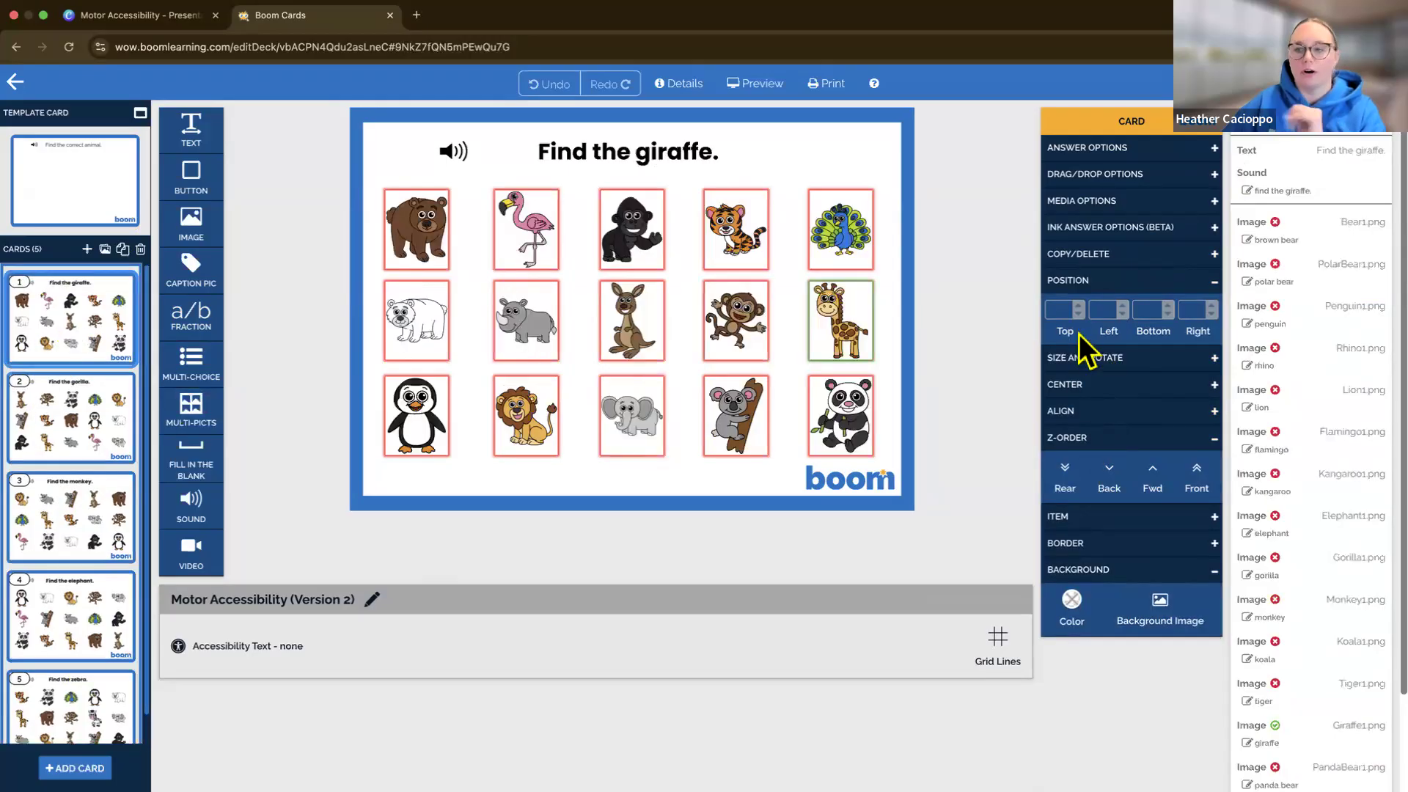
{"action": "left_click", "coordinate": [65, 619]}
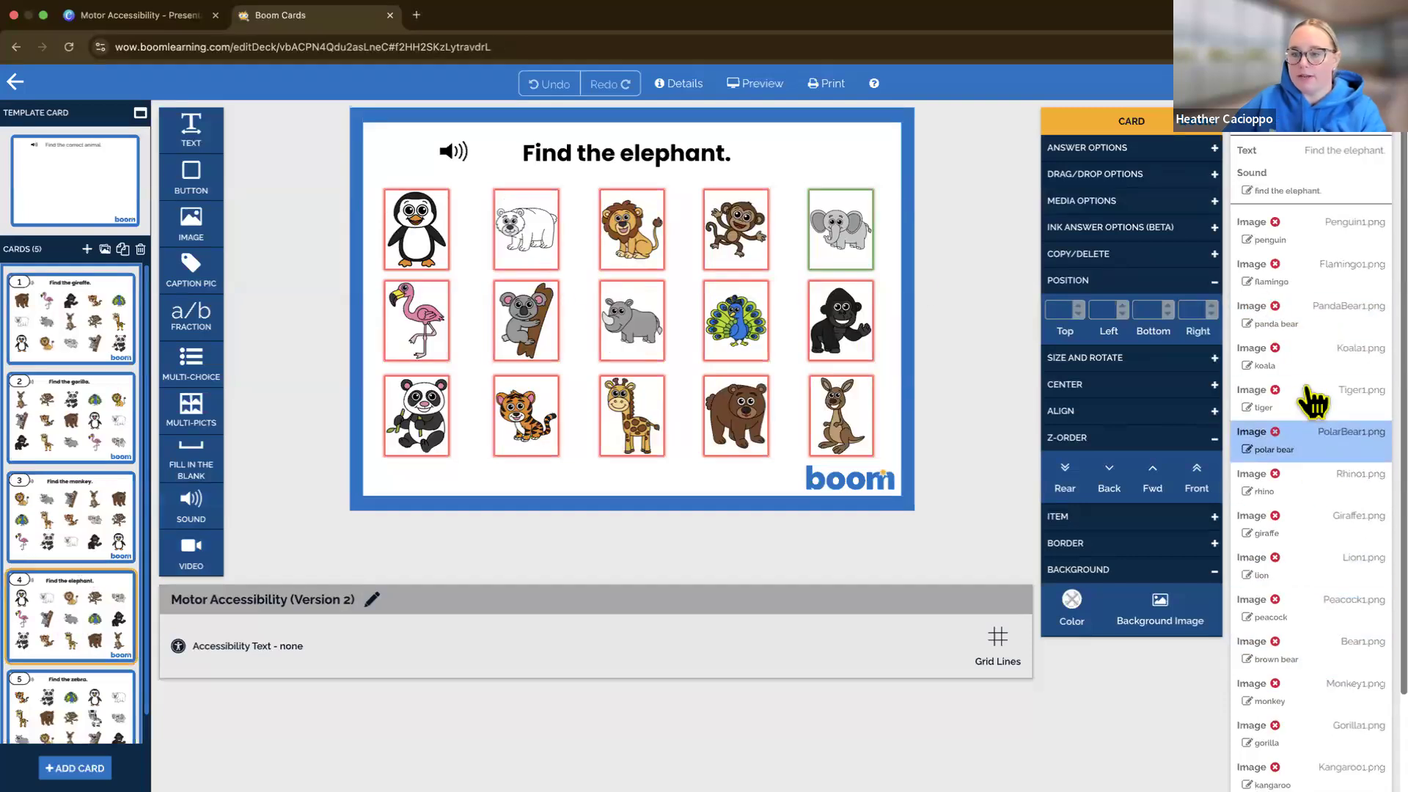
{"action": "left_click", "coordinate": [1298, 242]}
{"action": "left_click", "coordinate": [1312, 279]}
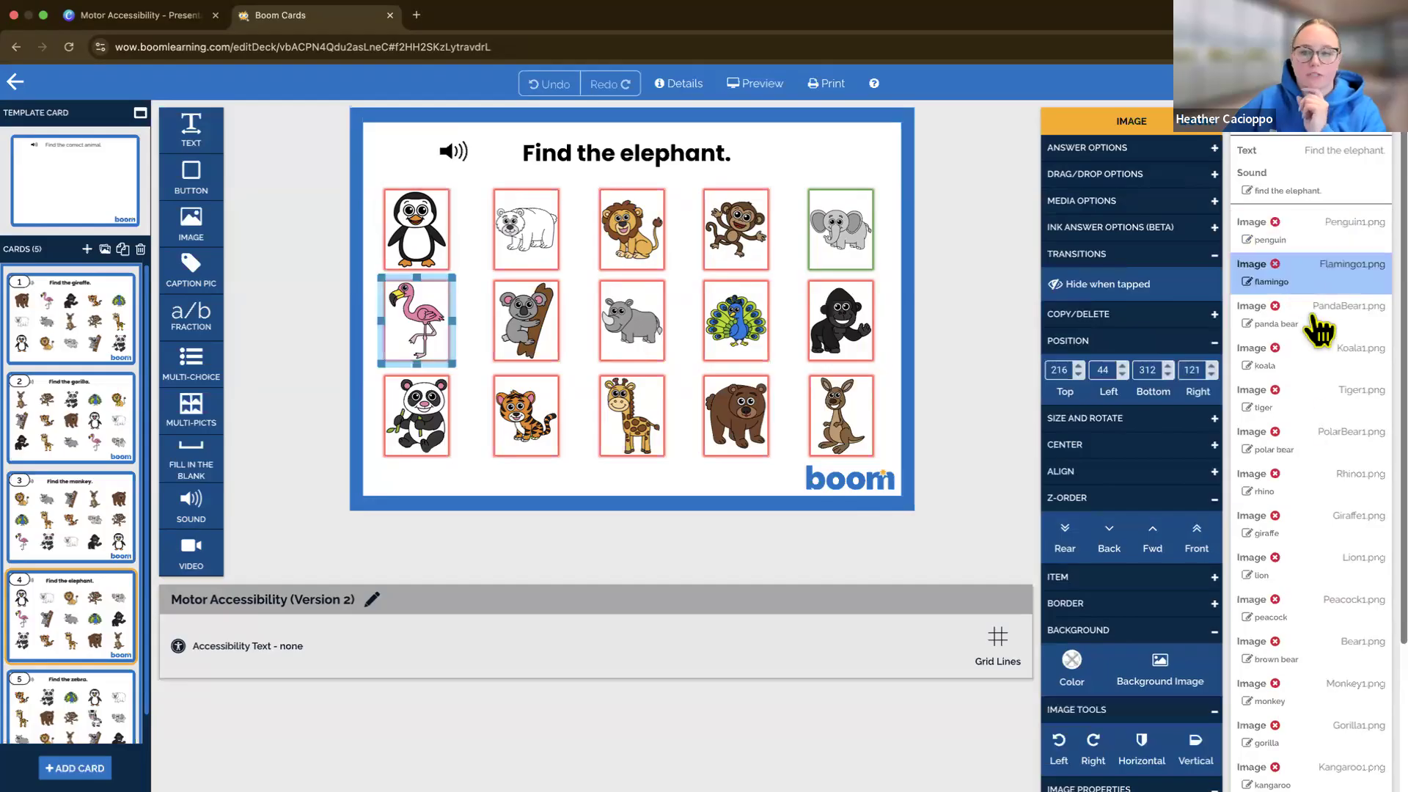
{"action": "left_click", "coordinate": [1320, 448]}
{"action": "left_click", "coordinate": [1106, 535]}
{"action": "left_click", "coordinate": [1106, 536]}
{"action": "left_click", "coordinate": [1107, 537]}
{"action": "left_click", "coordinate": [1108, 538]}
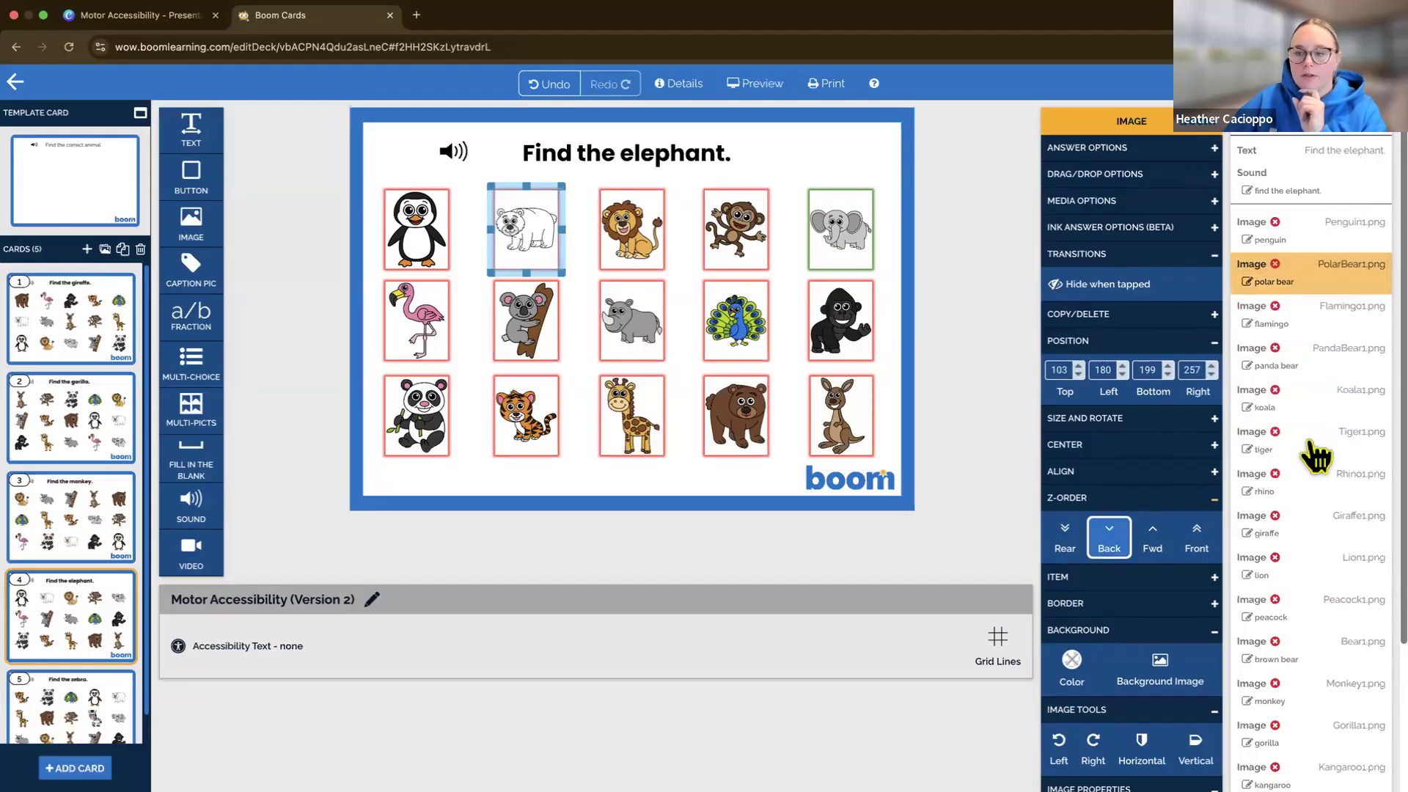
Move the lion image back in the Z-Order so it directly follows the polar bear on the elephant card
{"action": "left_click", "coordinate": [1305, 569]}
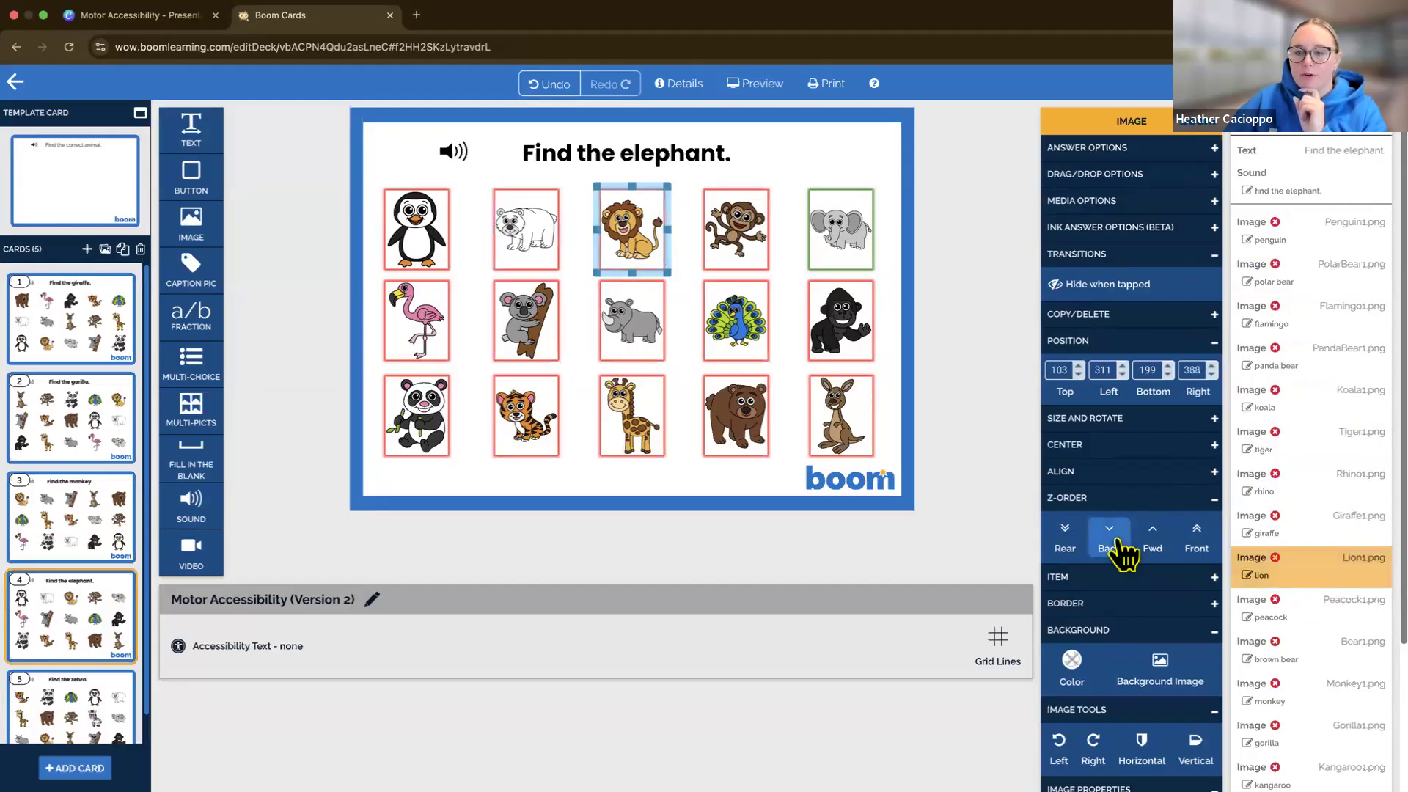
{"action": "left_click", "coordinate": [1116, 539]}
{"action": "left_click", "coordinate": [1116, 539]}
{"action": "left_click", "coordinate": [1116, 540]}
{"action": "left_click", "coordinate": [1116, 539]}
{"action": "left_click", "coordinate": [1116, 540]}
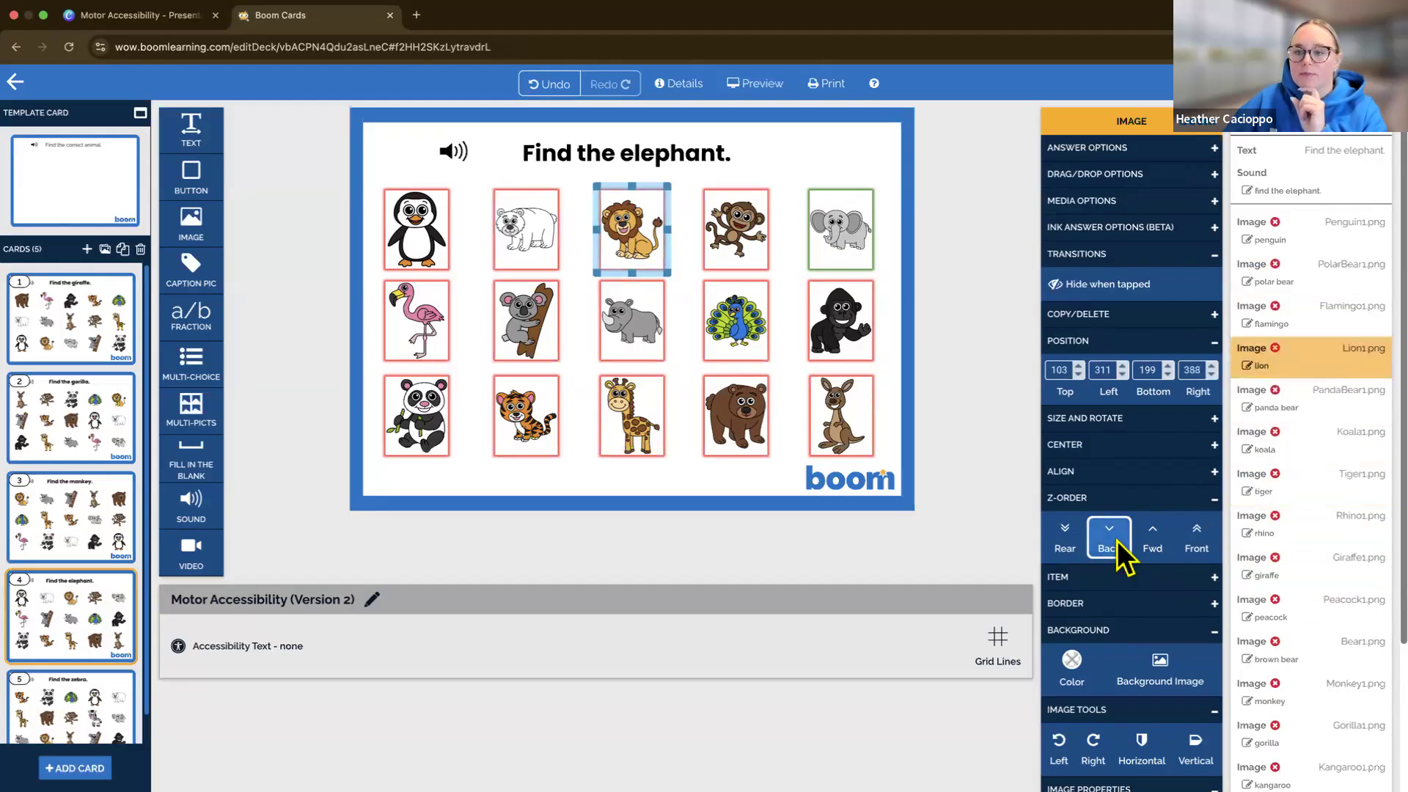
{"action": "left_click", "coordinate": [1116, 540]}
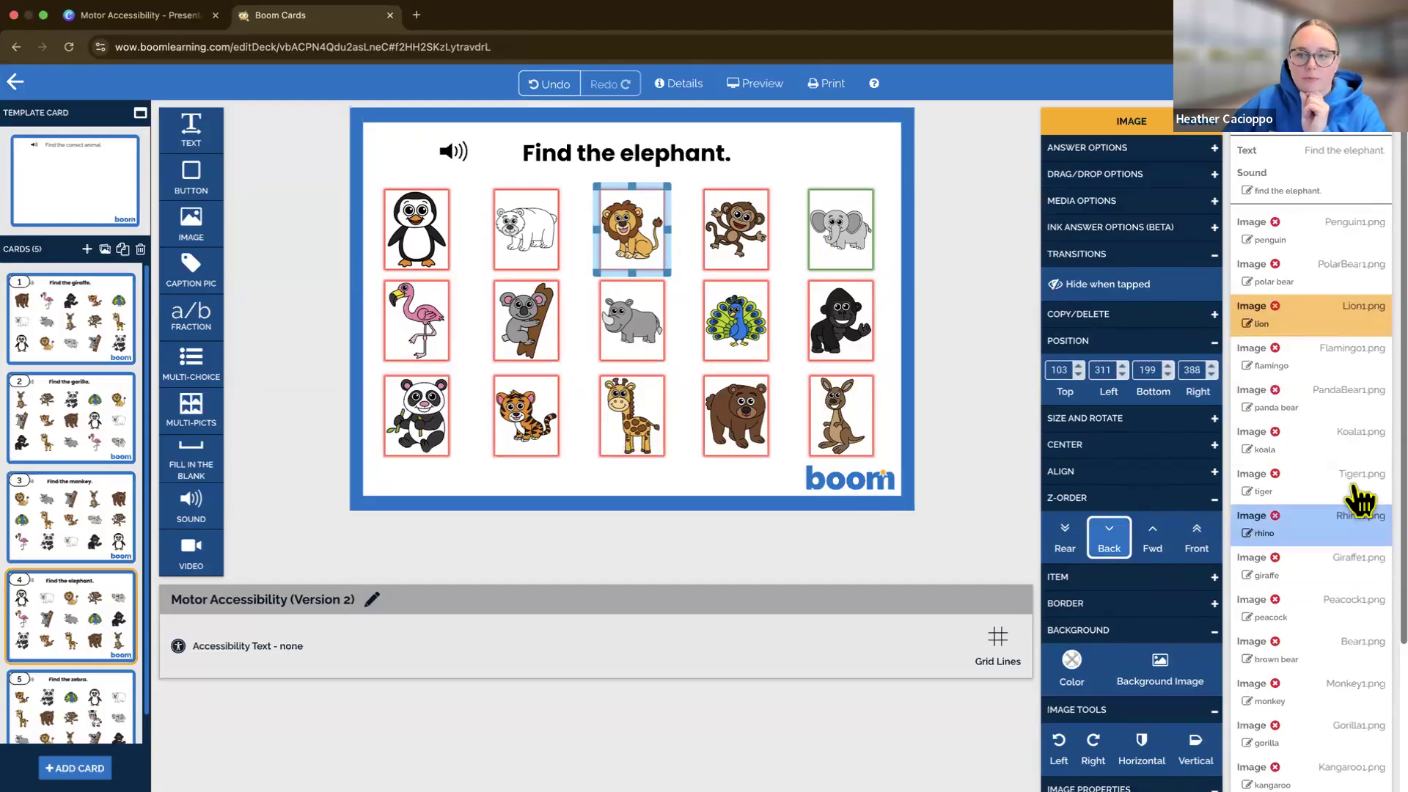
Move the monkey image back in the Z-Order so it directly follows the lion on the elephant card
{"action": "left_click", "coordinate": [1313, 690]}
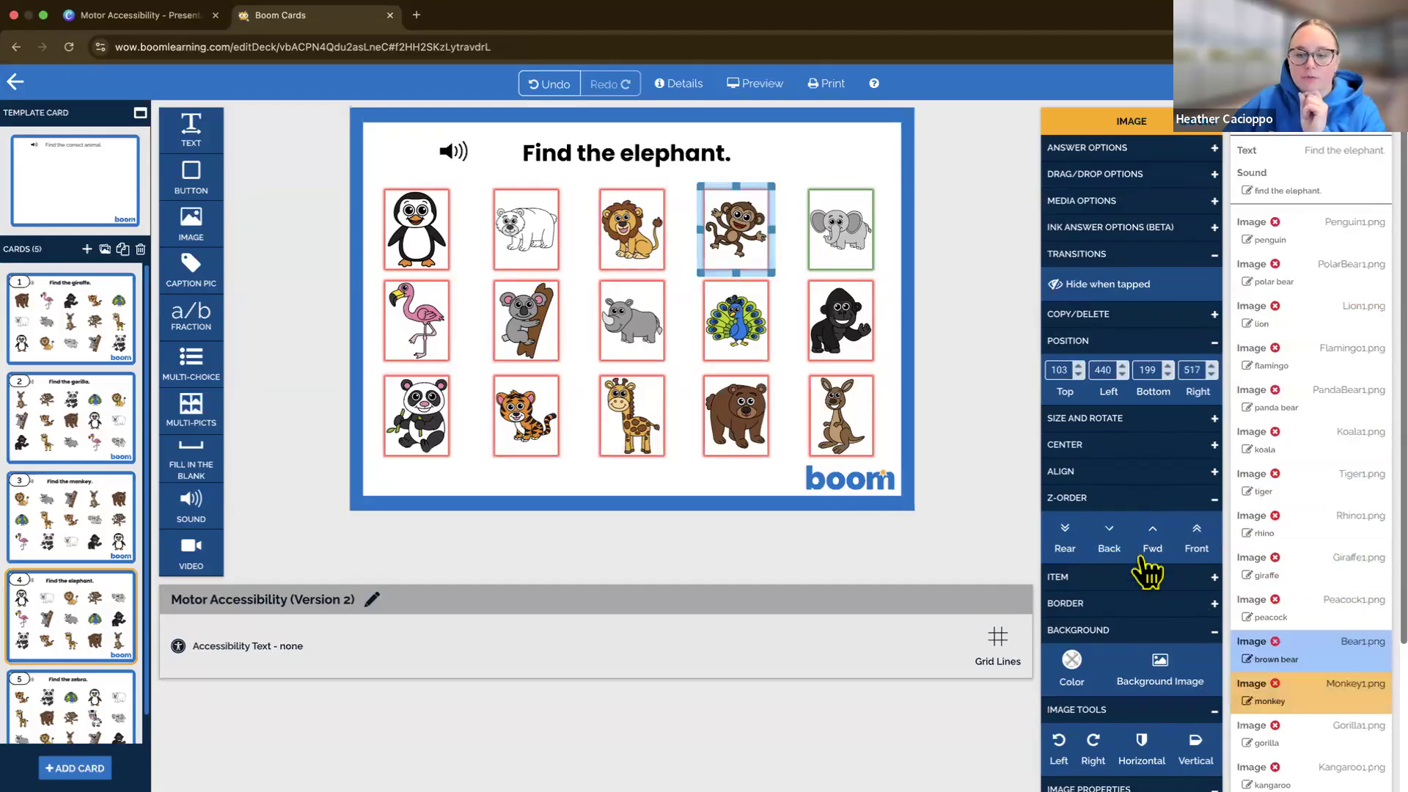
{"action": "left_click", "coordinate": [1109, 538]}
{"action": "left_click", "coordinate": [1109, 539]}
{"action": "left_click", "coordinate": [1107, 534]}
{"action": "left_click", "coordinate": [1108, 535]}
{"action": "left_click", "coordinate": [1108, 534]}
{"action": "left_click", "coordinate": [1107, 535]}
{"action": "left_click", "coordinate": [1107, 534]}
{"action": "left_click", "coordinate": [1107, 534]}
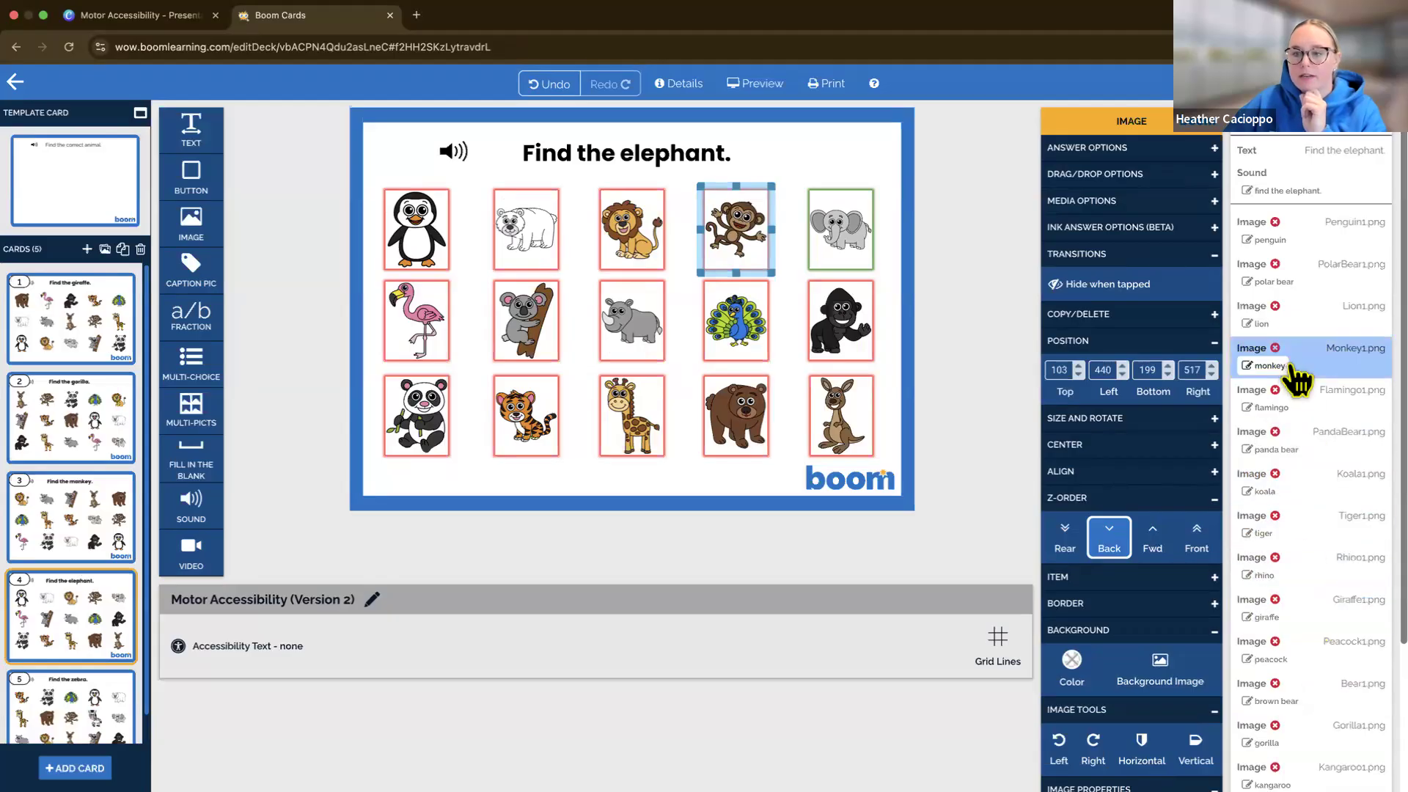
Move the elephant image back in the Z-Order so it directly follows the monkey, completing the first row's order
{"action": "scroll", "coordinate": [1324, 609], "scroll_direction": "down", "scroll_amount": 3}
{"action": "left_click", "coordinate": [1353, 707]}
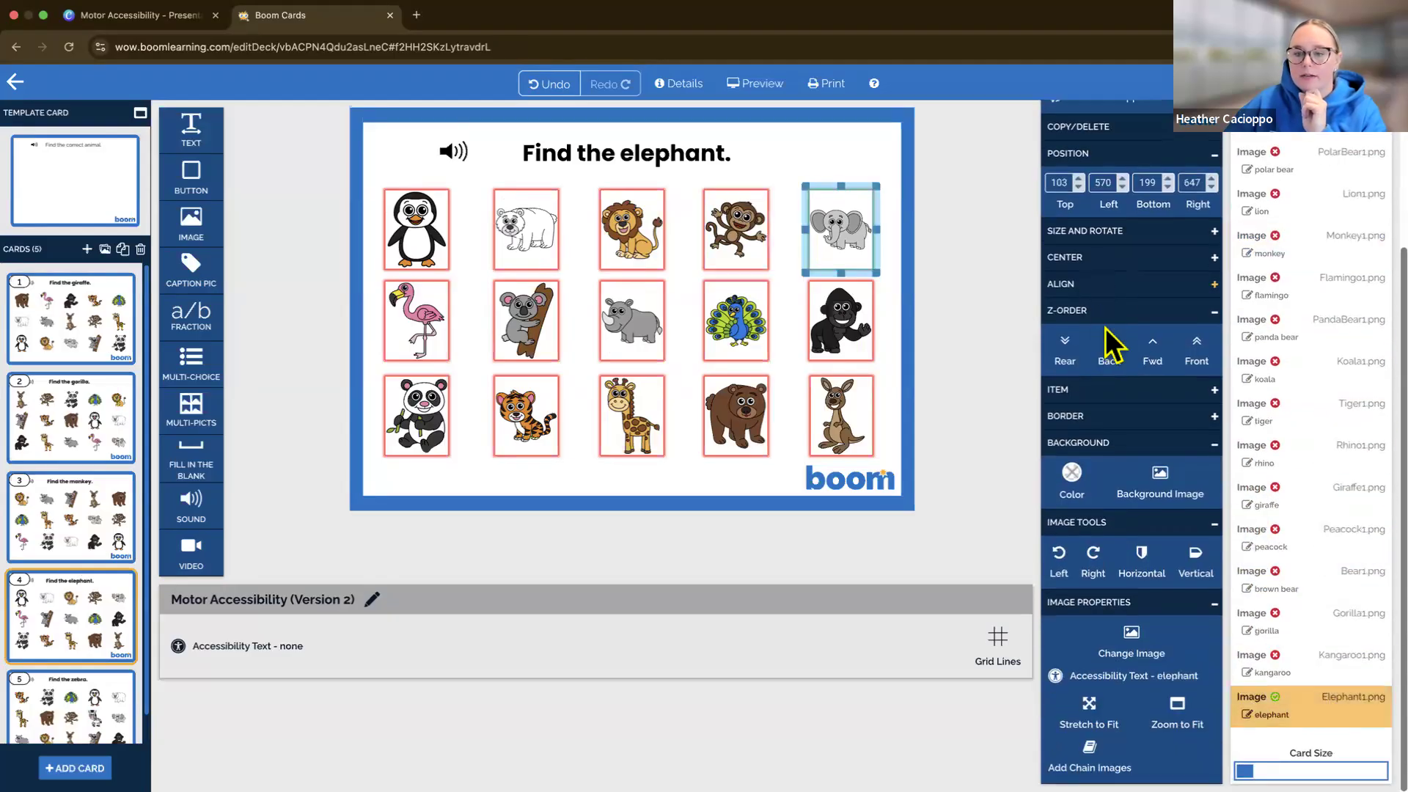
{"action": "left_click", "coordinate": [1110, 352]}
{"action": "left_click", "coordinate": [1110, 348]}
{"action": "left_click", "coordinate": [1110, 347]}
{"action": "left_click", "coordinate": [1110, 348]}
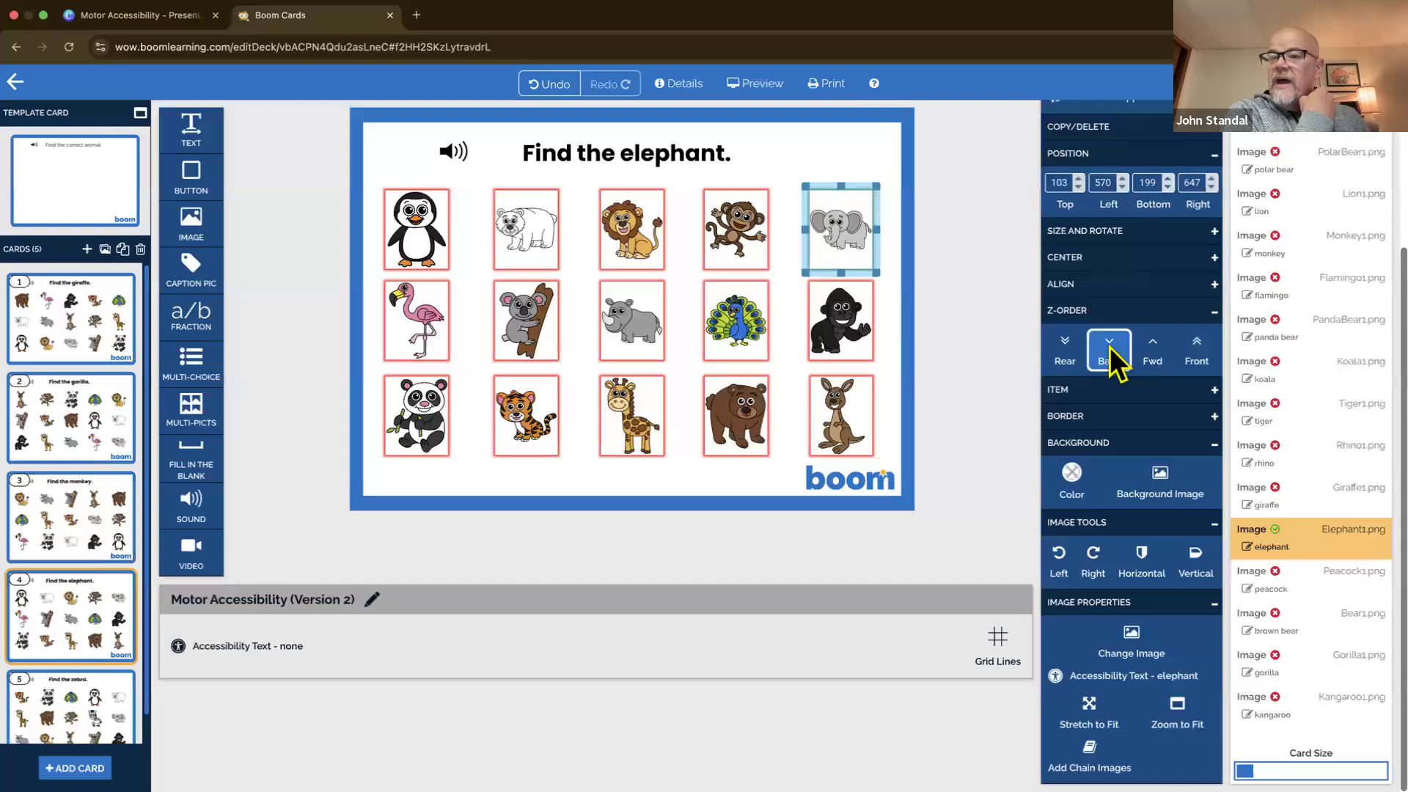
{"action": "left_click", "coordinate": [1110, 348]}
{"action": "left_click", "coordinate": [1110, 348]}
{"action": "left_click", "coordinate": [1111, 346]}
{"action": "left_click", "coordinate": [1110, 346]}
{"action": "left_click", "coordinate": [1110, 346]}
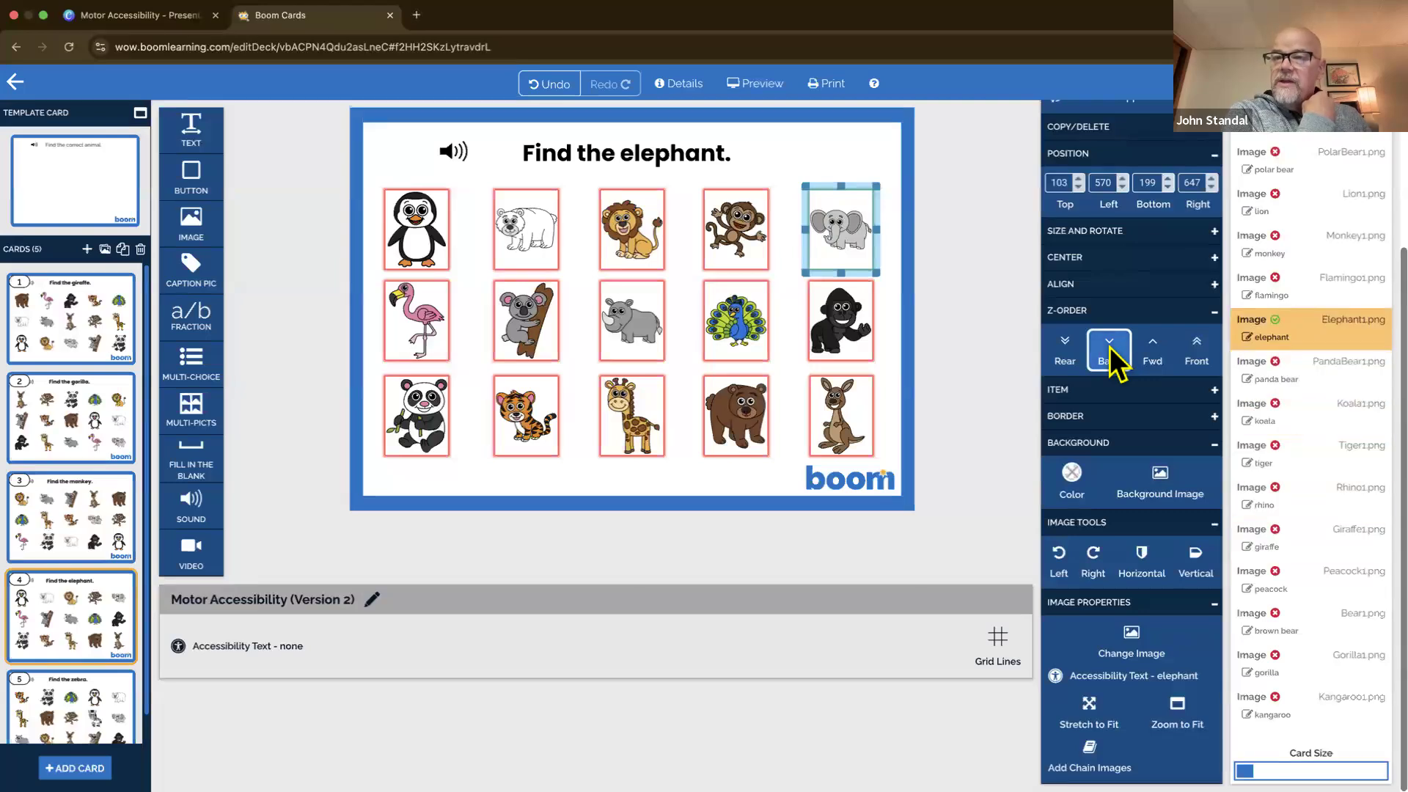
{"action": "left_click", "coordinate": [1110, 346]}
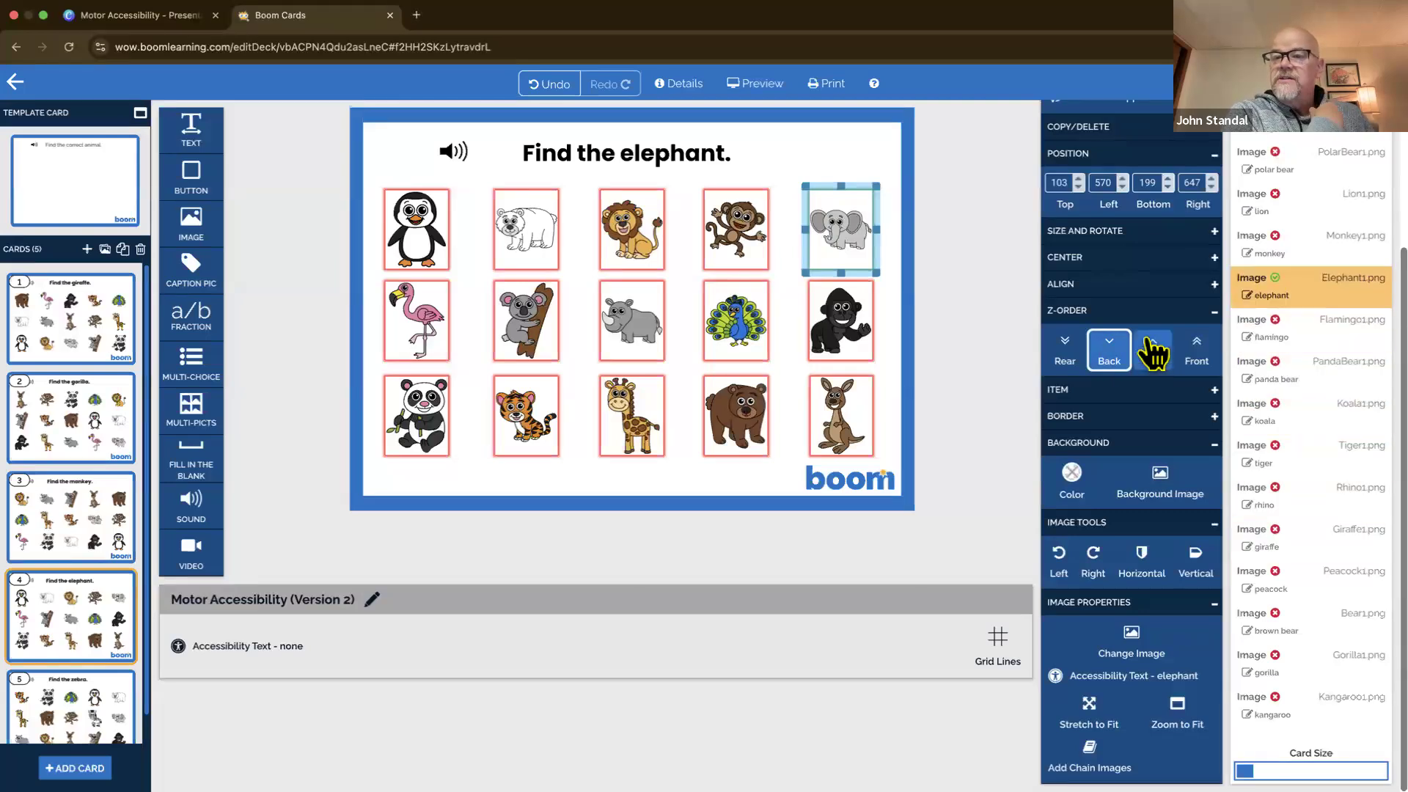
{"action": "scroll", "coordinate": [1273, 409], "scroll_direction": "up", "scroll_amount": 3}
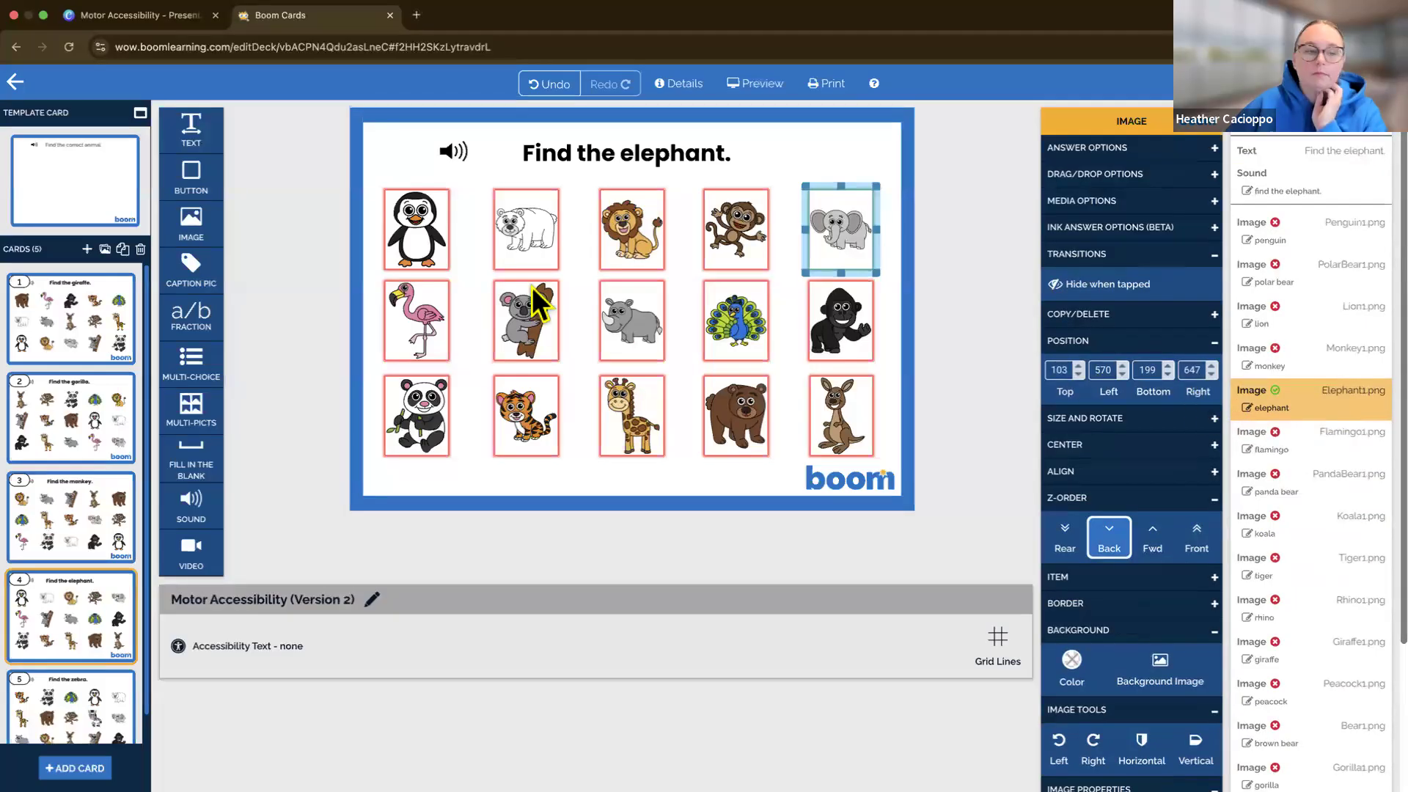
Check the placeholder sound on the template card, and assign the findthegiraffe sound to the "Find the giraffe" card
{"action": "left_click", "coordinate": [74, 176]}
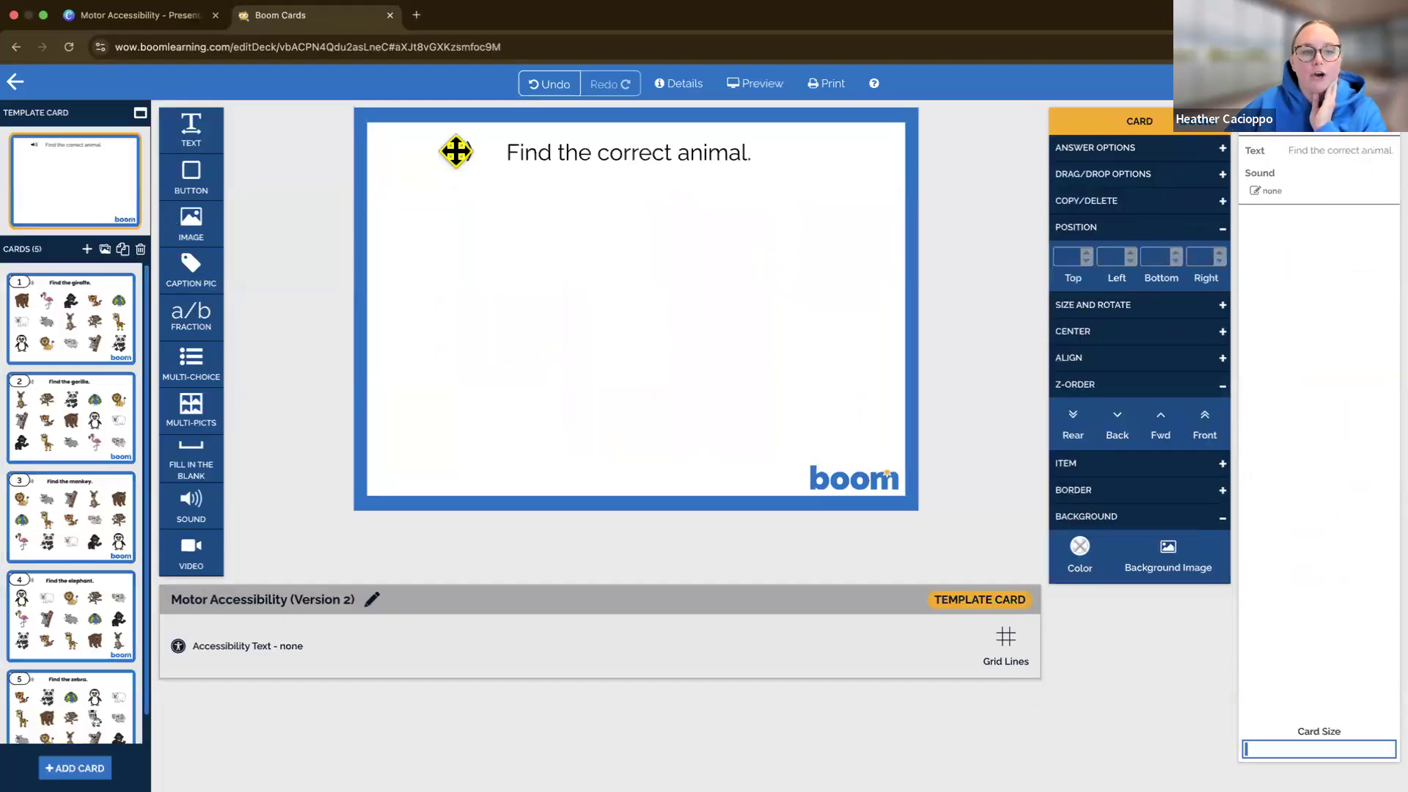
{"action": "left_click", "coordinate": [456, 152]}
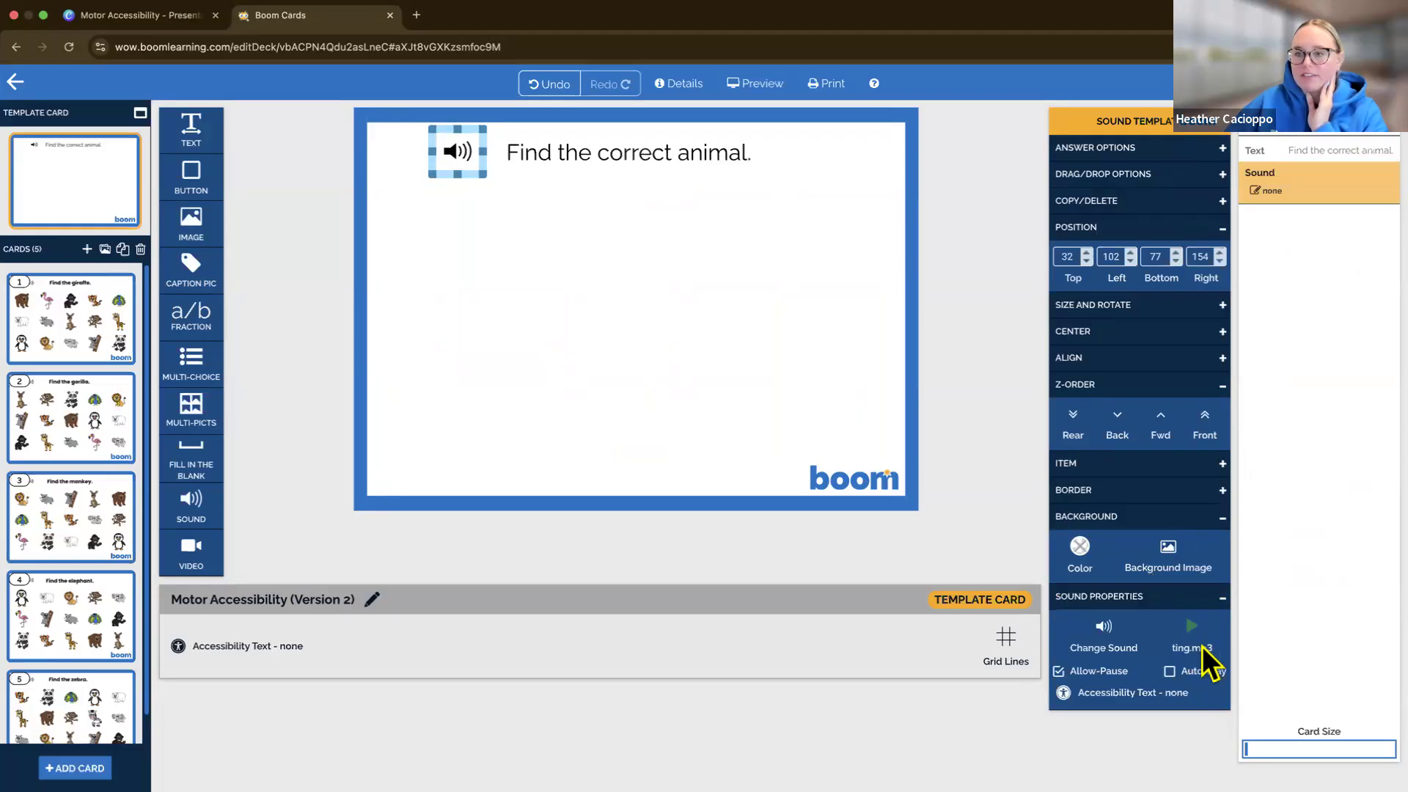
{"action": "left_click", "coordinate": [77, 306]}
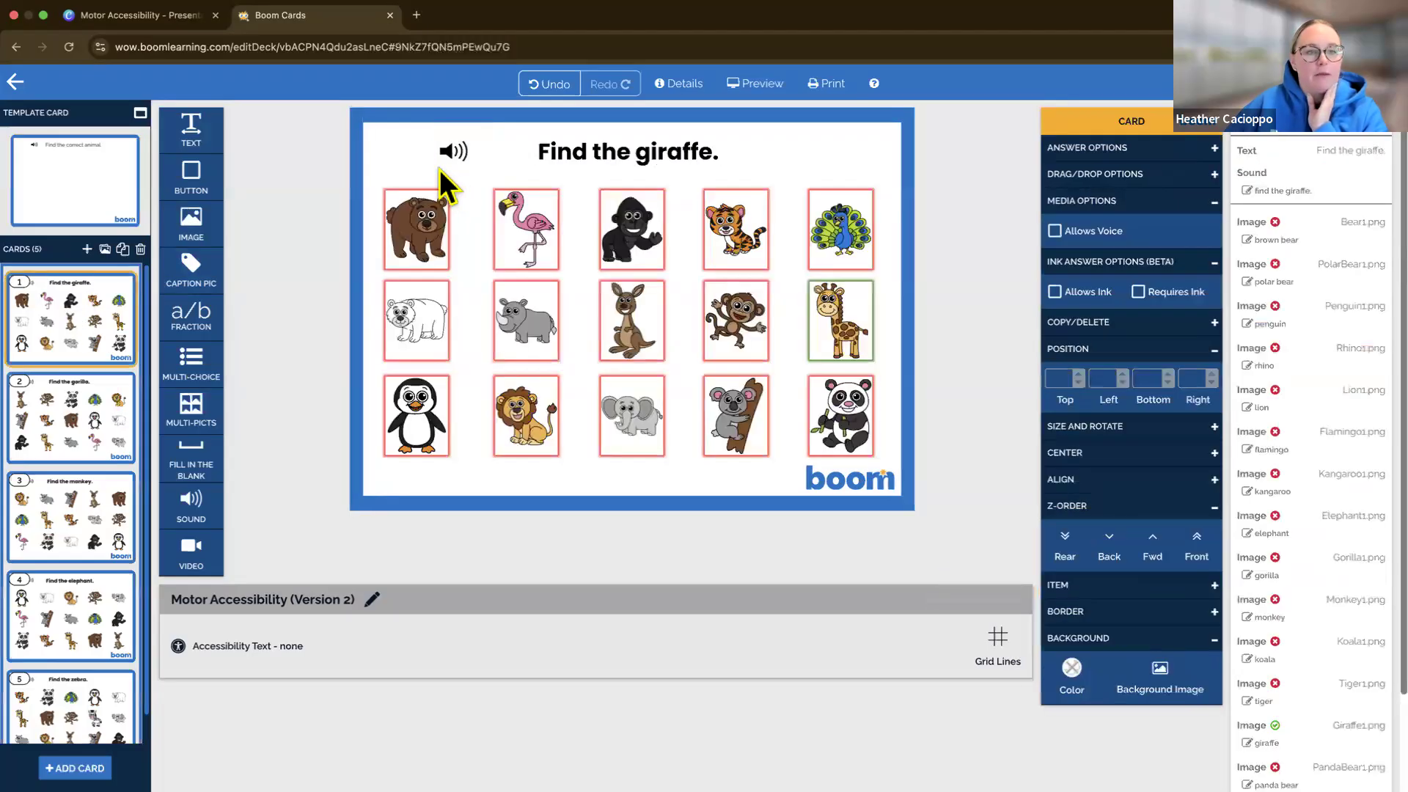
{"action": "left_click", "coordinate": [442, 165]}
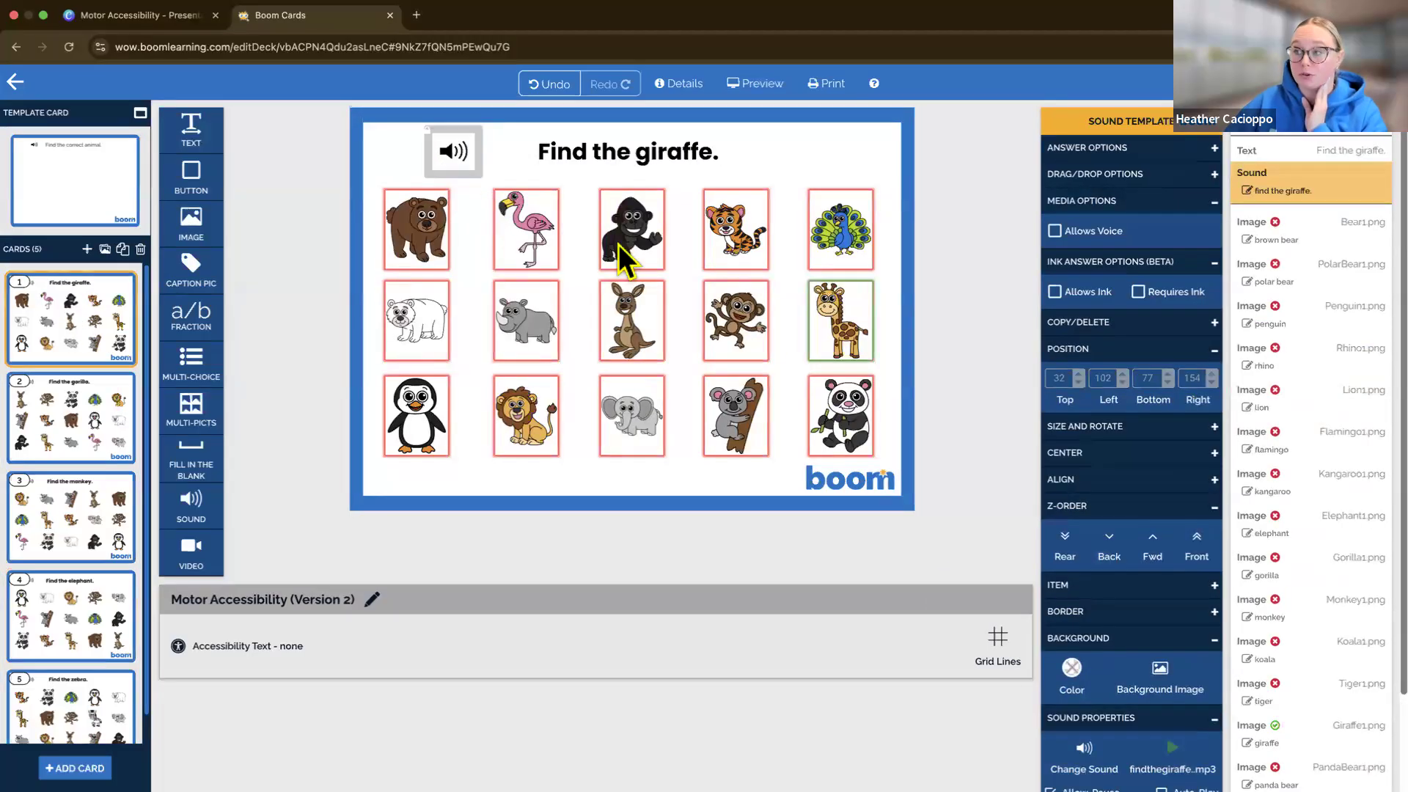
{"action": "scroll", "coordinate": [1173, 696], "scroll_direction": "down", "scroll_amount": 2}
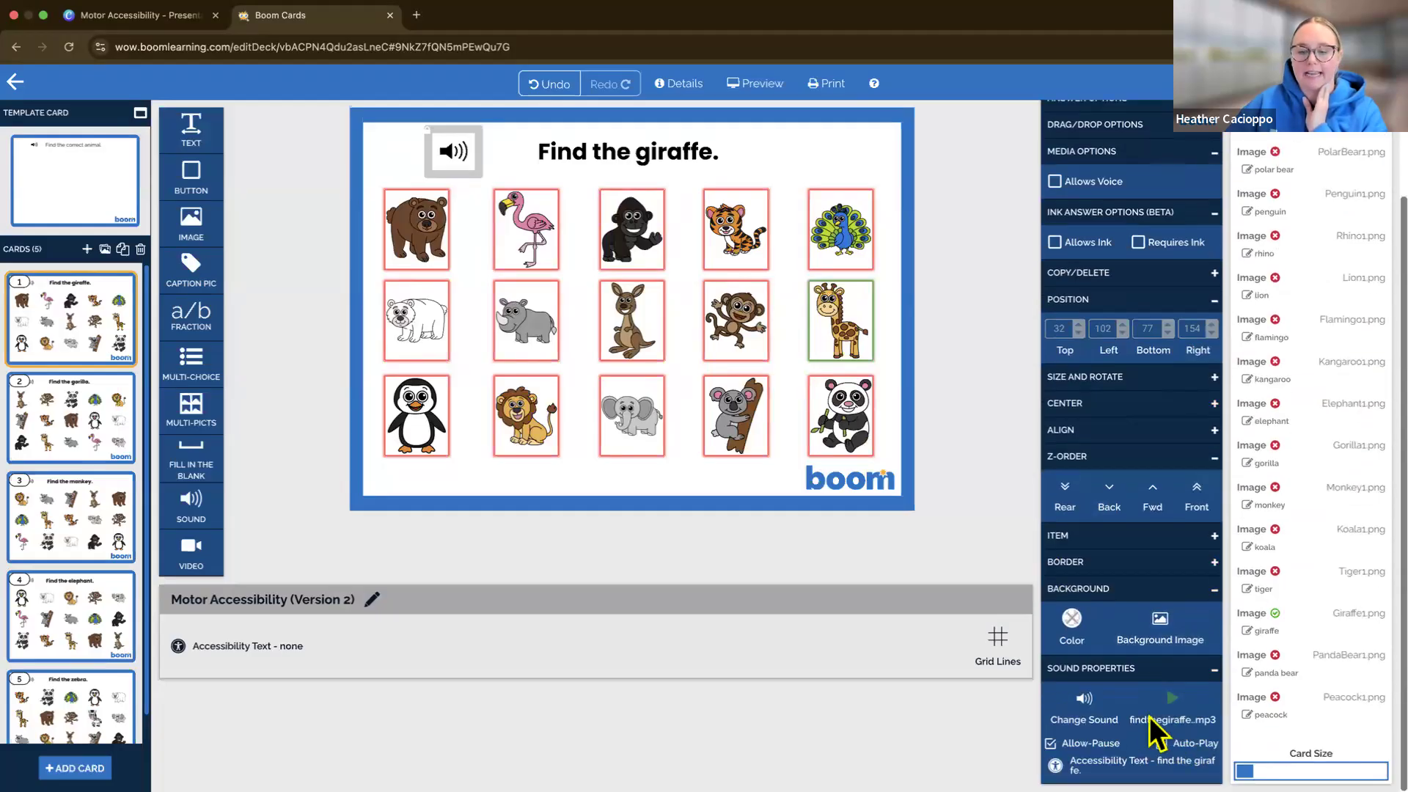
{"action": "left_click", "coordinate": [1087, 713]}
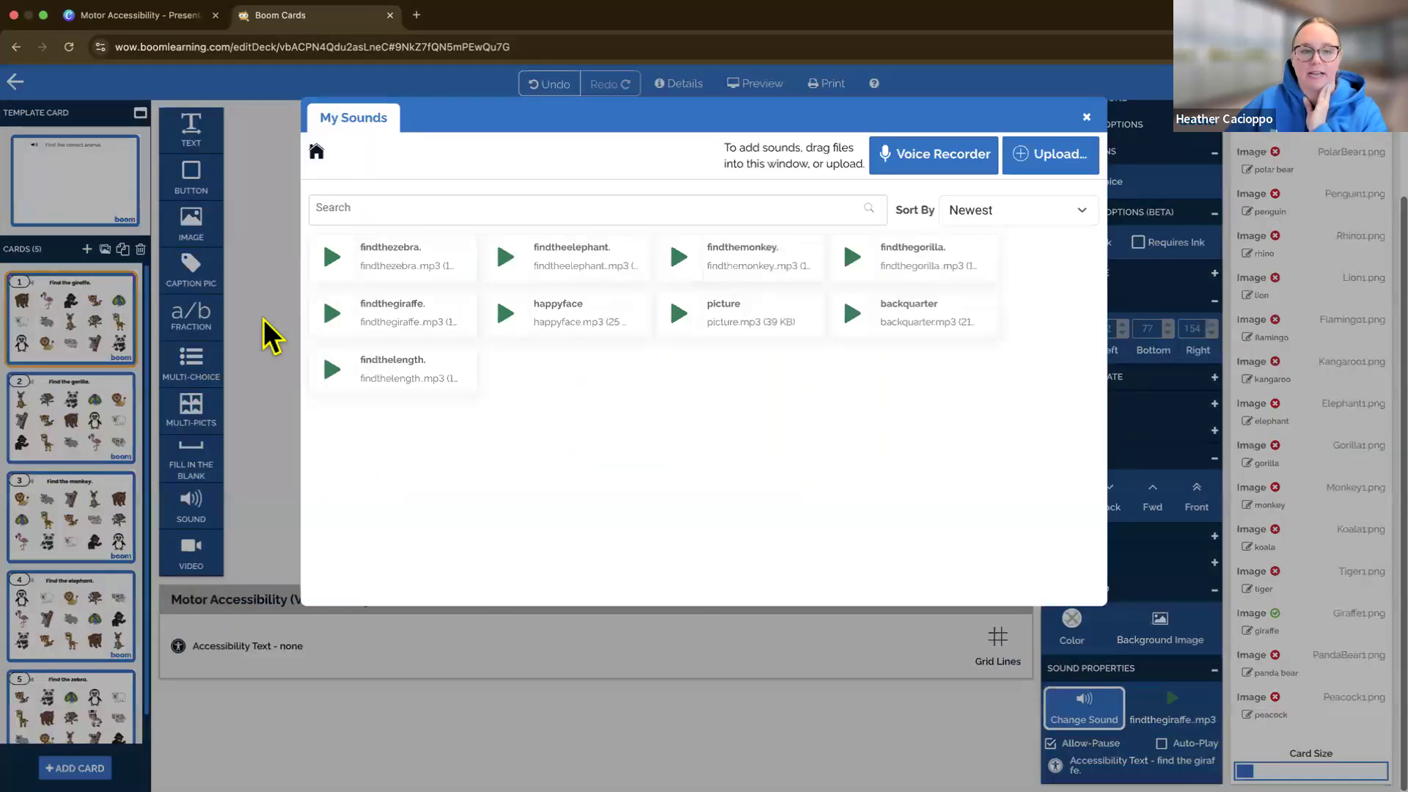
{"action": "left_click", "coordinate": [424, 326]}
Assign the findthegorilla sound from My Sounds to the sound element on the "Find the gorilla" card
{"action": "left_click", "coordinate": [69, 407]}
{"action": "left_click", "coordinate": [449, 152]}
{"action": "scroll", "coordinate": [1132, 572], "scroll_direction": "down", "scroll_amount": 2}
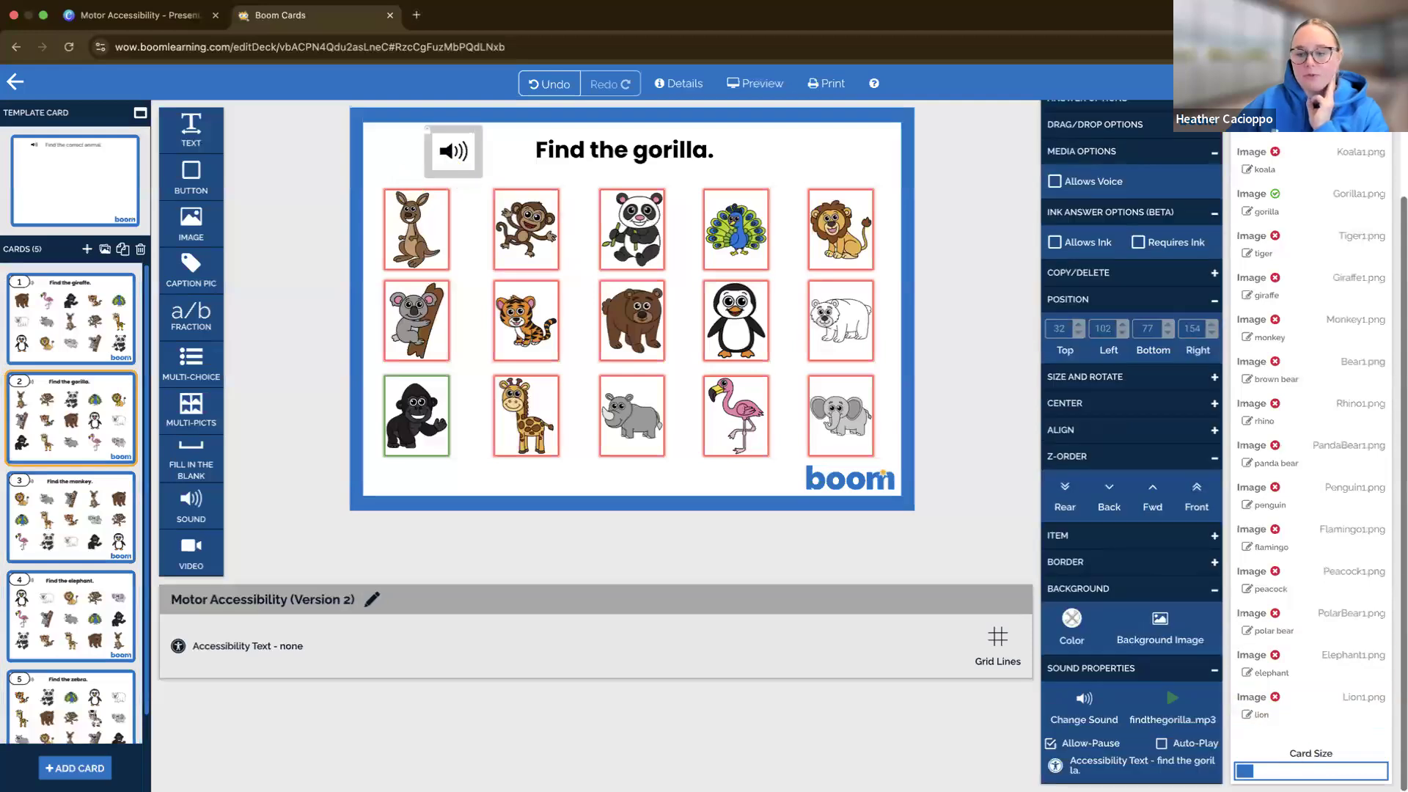
{"action": "left_click", "coordinate": [1092, 719]}
{"action": "left_click", "coordinate": [891, 287]}
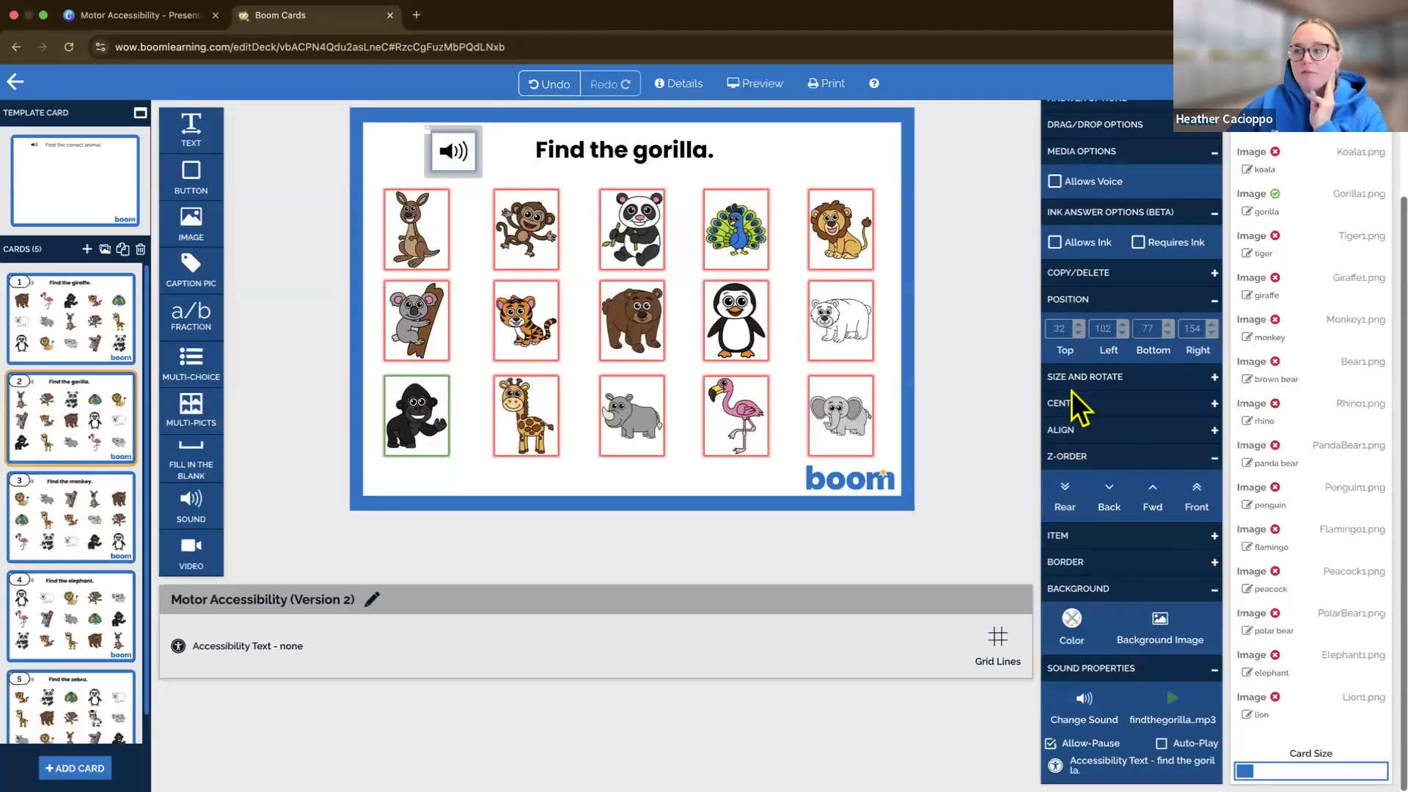
Review the accessibility text of the sound on the "Find the gorilla" card and close it without changes
{"action": "scroll", "coordinate": [1217, 399], "scroll_direction": "up", "scroll_amount": 2}
{"action": "scroll", "coordinate": [1298, 330], "scroll_direction": "up", "scroll_amount": 3}
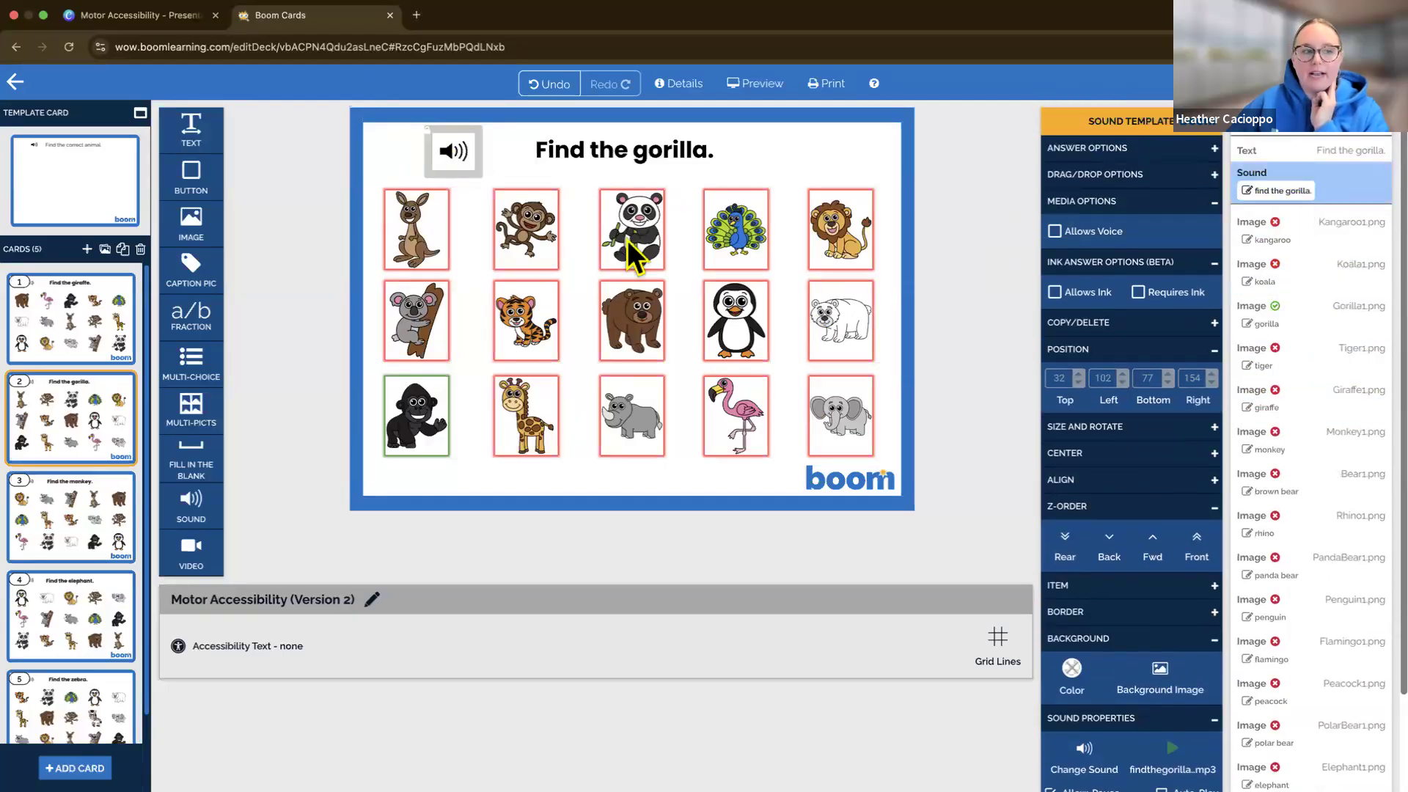
{"action": "left_click", "coordinate": [1280, 192]}
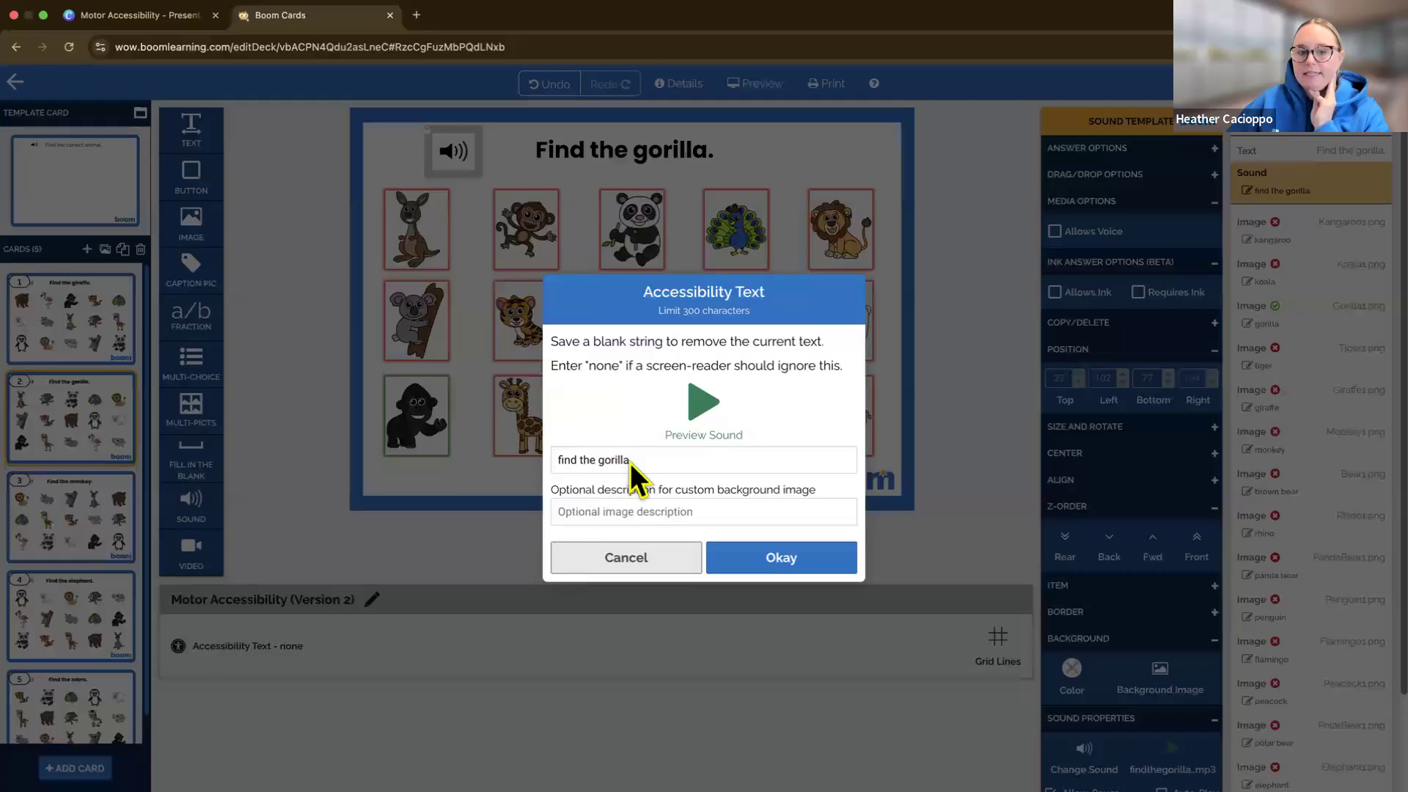
{"action": "left_click", "coordinate": [668, 564]}
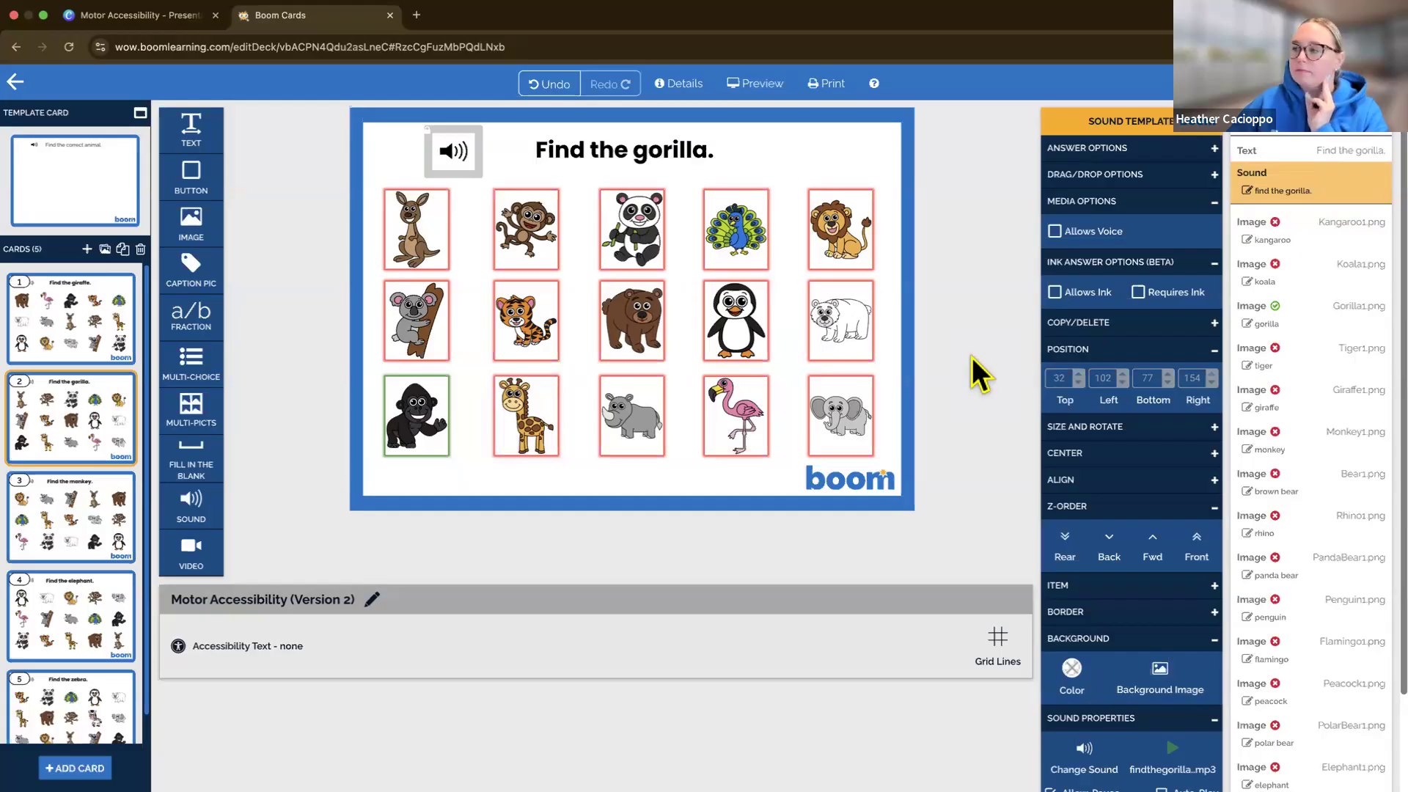
Switch to the Motor Accessibility presentation in Canva and present slide 17, "Action Step", in full screen
{"action": "left_click", "coordinate": [133, 30]}
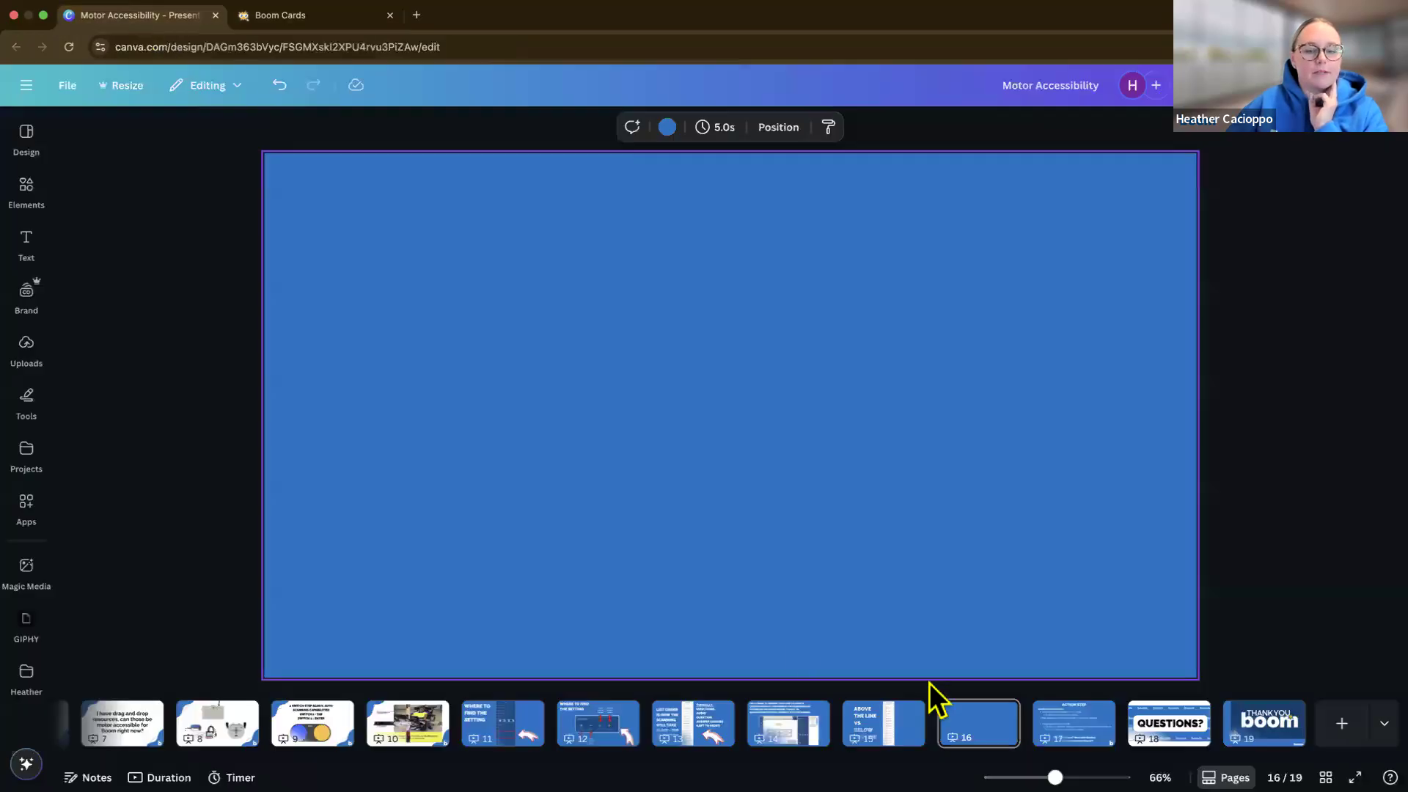
{"action": "left_click", "coordinate": [1074, 730]}
{"action": "left_click", "coordinate": [1275, 85]}
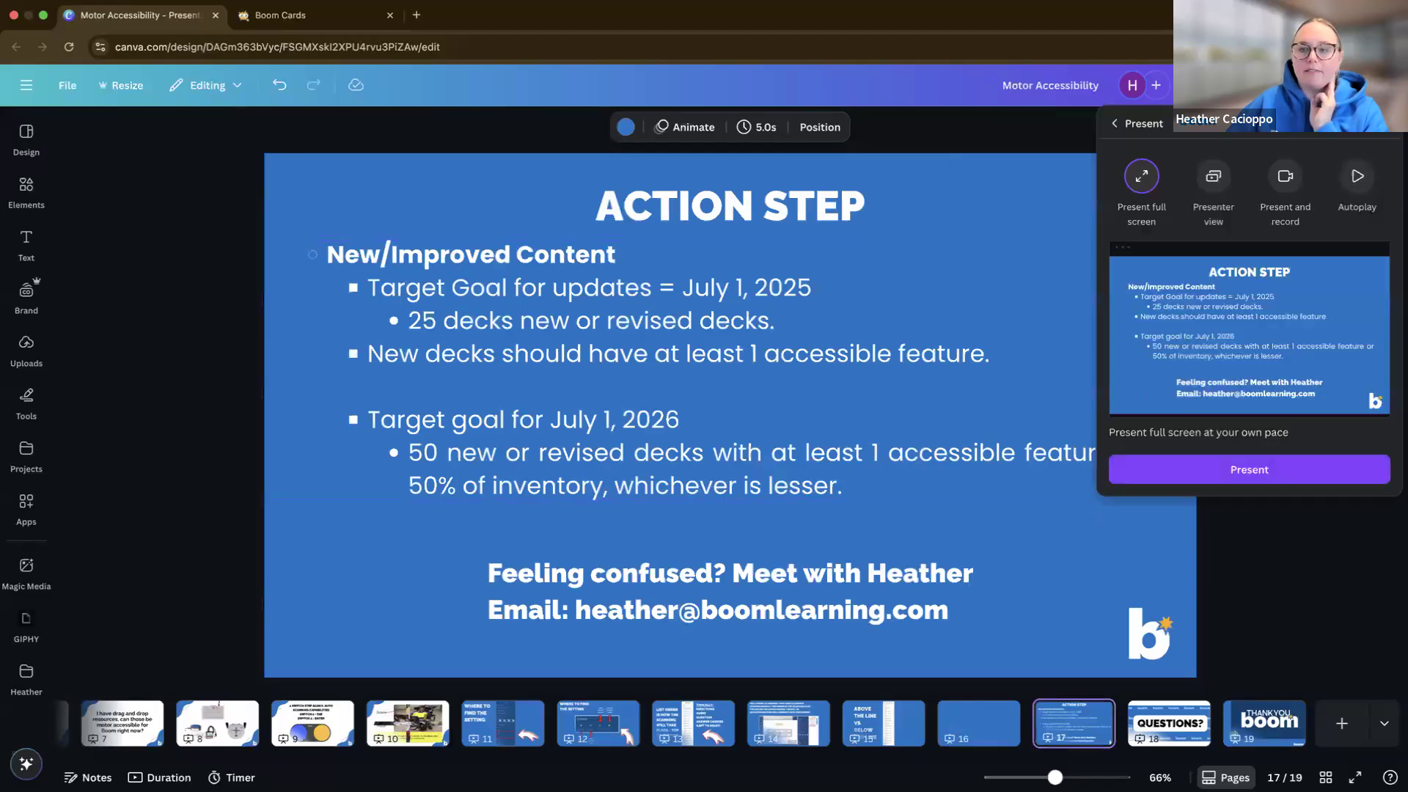
{"action": "left_click", "coordinate": [1246, 473]}
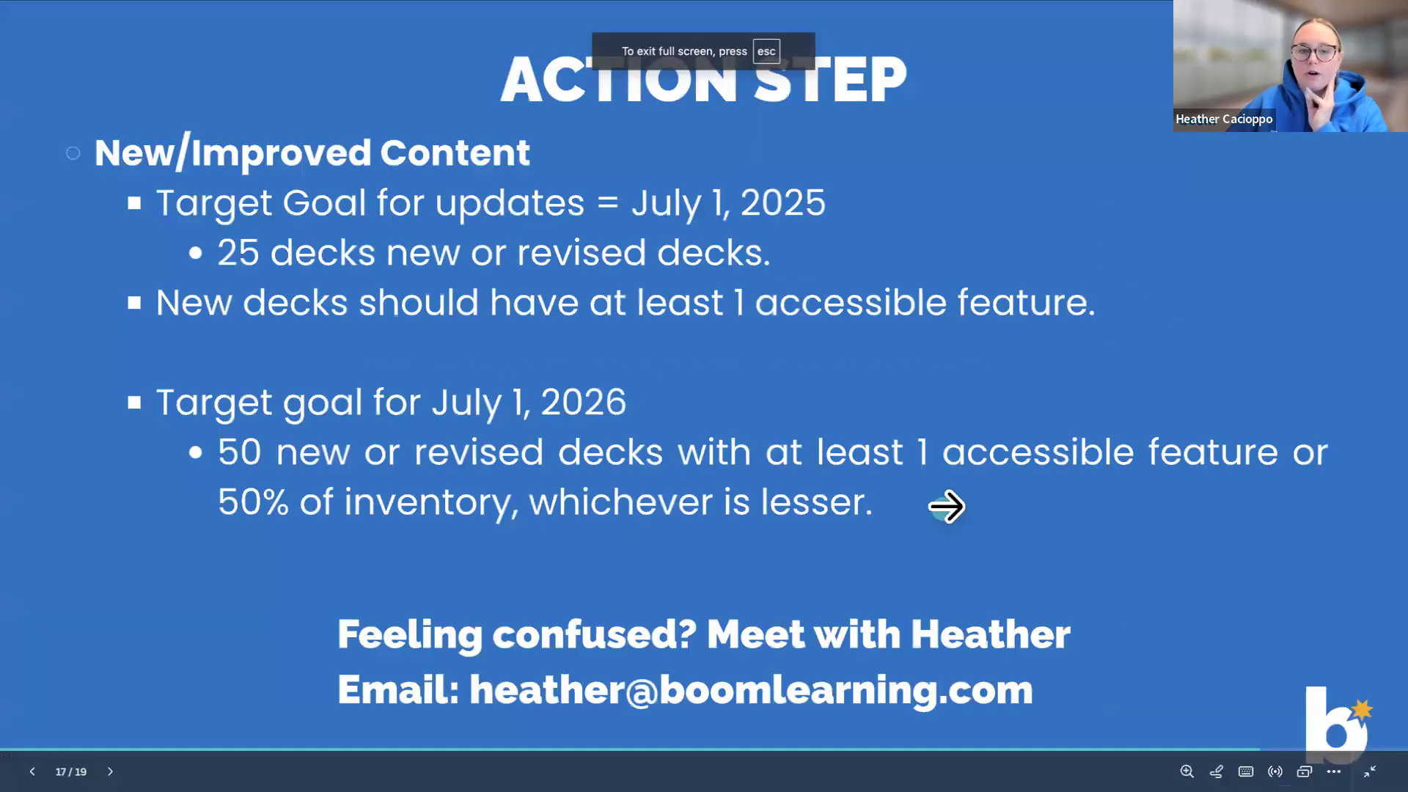